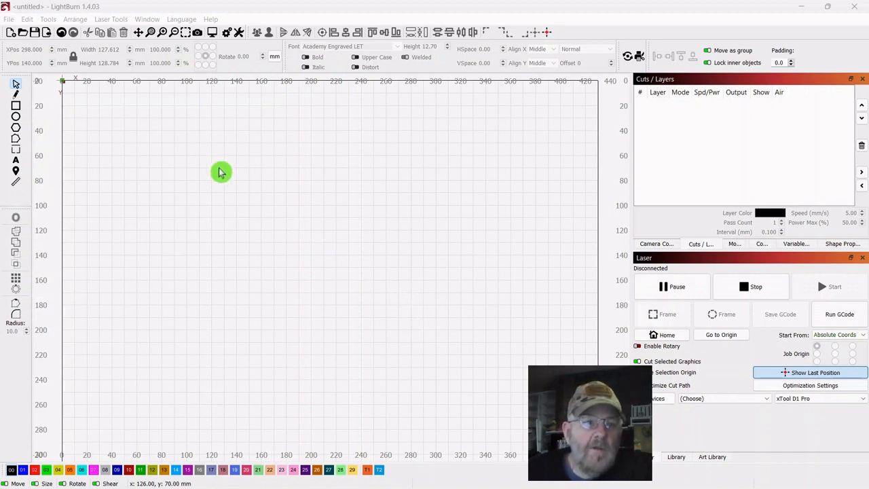
Draw a square about 162 mm wide near the middle of the workspace and make it selectable
{"action": "left_click", "coordinate": [17, 108]}
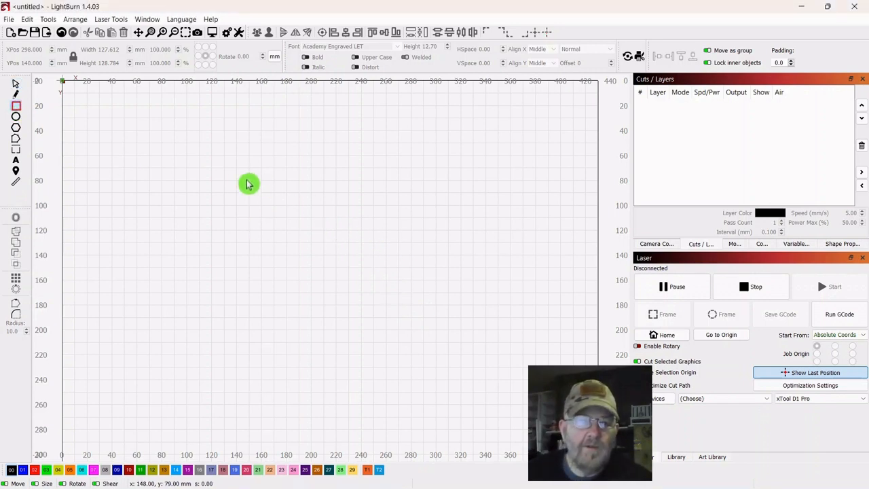
{"action": "left_click_drag", "start_coordinate": [235, 172], "coordinate": [438, 235]}
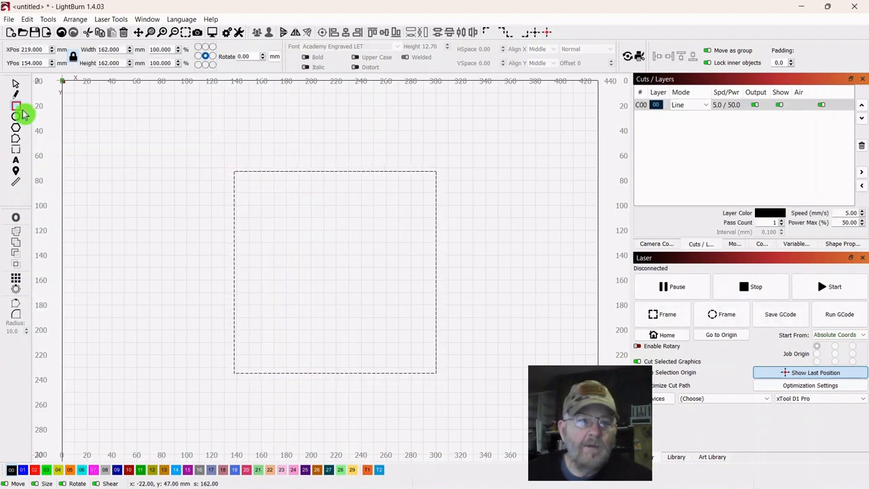
{"action": "left_click", "coordinate": [16, 87]}
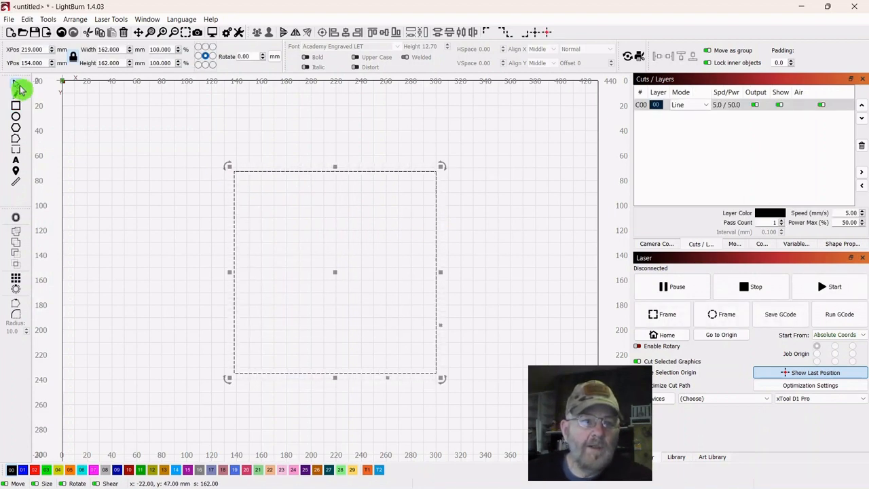
Set the square's width to 127 mm with its proportions locked
{"action": "left_click", "coordinate": [74, 58]}
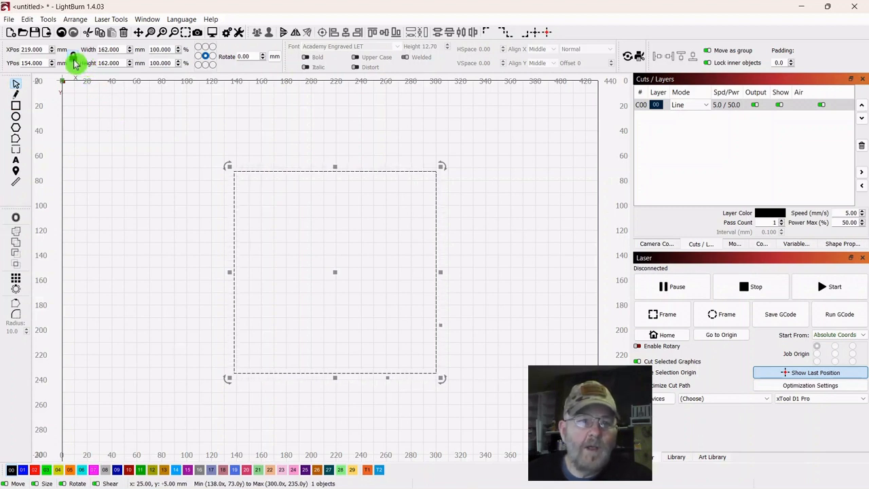
{"action": "double_click", "coordinate": [125, 49]}
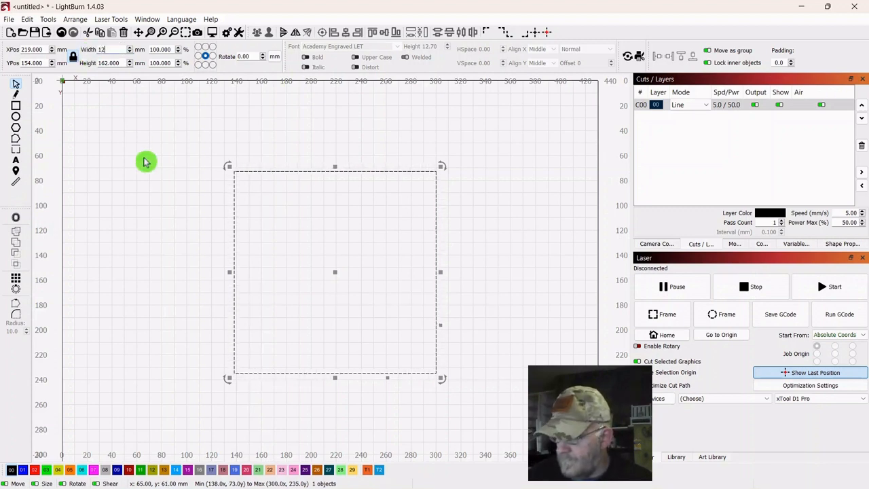
{"action": "left_click", "coordinate": [131, 176]}
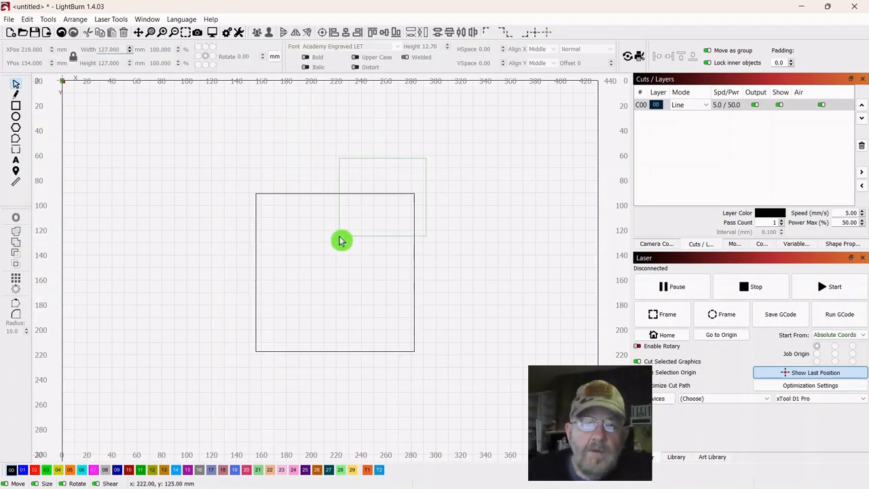
{"action": "left_click_drag", "start_coordinate": [341, 241], "coordinate": [338, 241]}
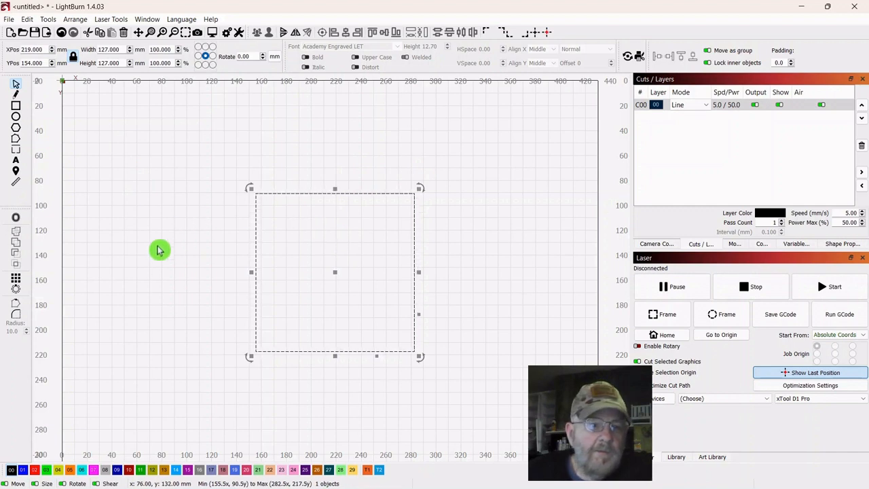
Round all four corners of the square with a 10 mm radius
{"action": "left_click", "coordinate": [17, 317]}
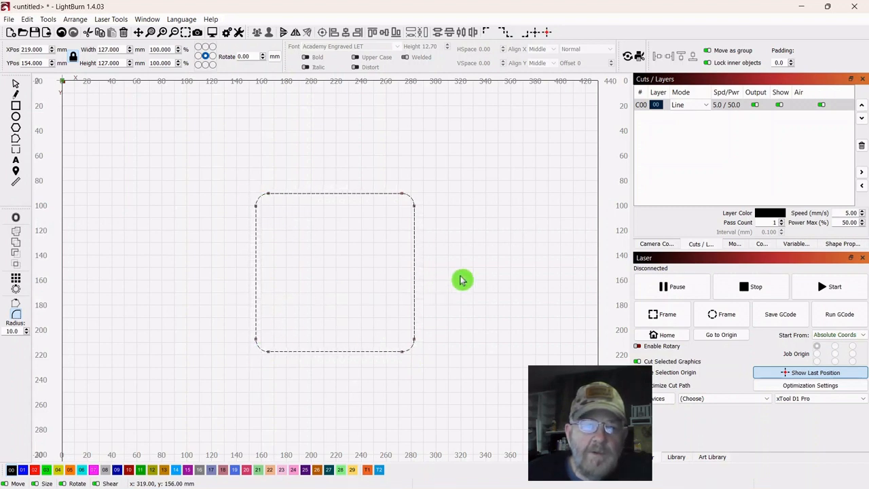
{"action": "scroll", "coordinate": [458, 268], "scroll_direction": "up", "scroll_amount": 3}
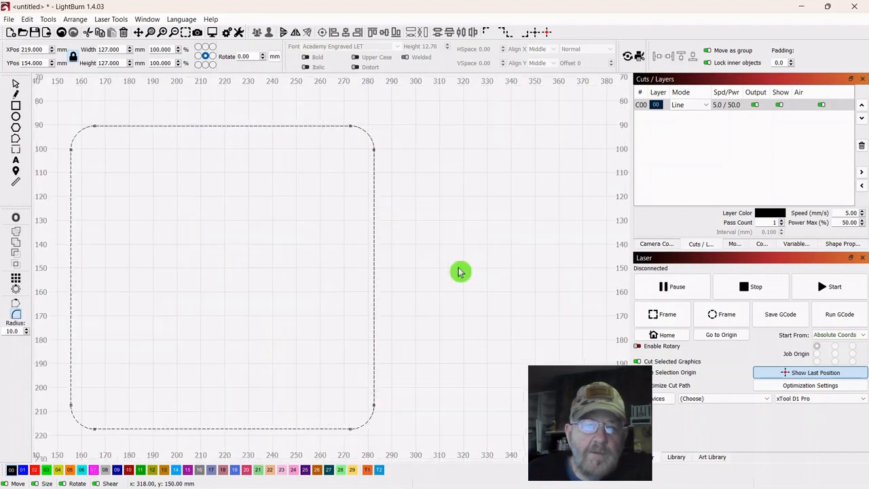
{"action": "scroll", "coordinate": [458, 270], "scroll_direction": "down", "scroll_amount": 1}
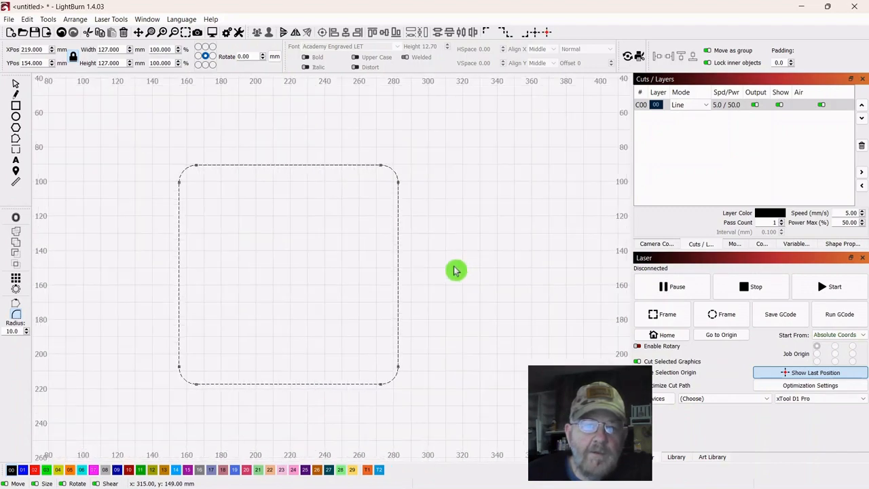
{"action": "mouse_move", "coordinate": [468, 262]}
{"action": "left_mouse_down"}
{"action": "mouse_move", "coordinate": [350, 248]}
{"action": "mouse_move", "coordinate": [651, 239]}
{"action": "mouse_move", "coordinate": [539, 262]}
{"action": "mouse_move", "coordinate": [458, 260]}
{"action": "left_mouse_up"}
{"action": "scroll", "coordinate": [503, 241], "scroll_direction": "down", "scroll_amount": 2}
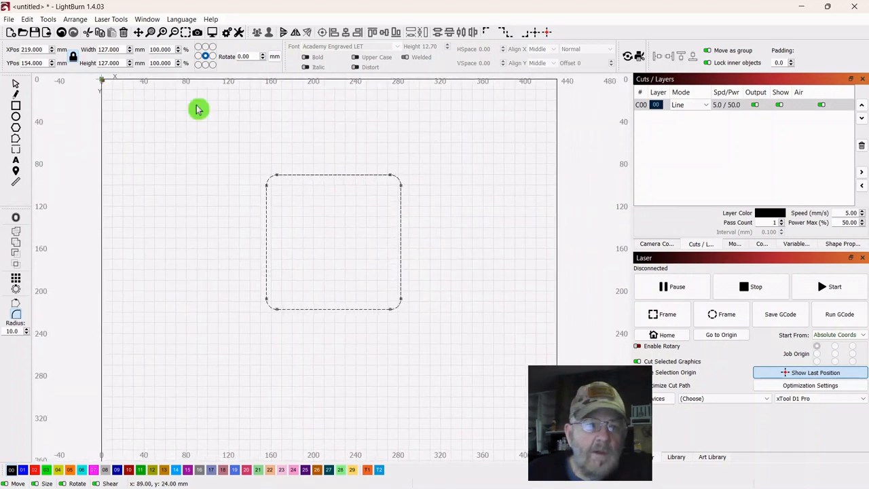
{"action": "left_click", "coordinate": [16, 86]}
{"action": "left_click", "coordinate": [492, 223]}
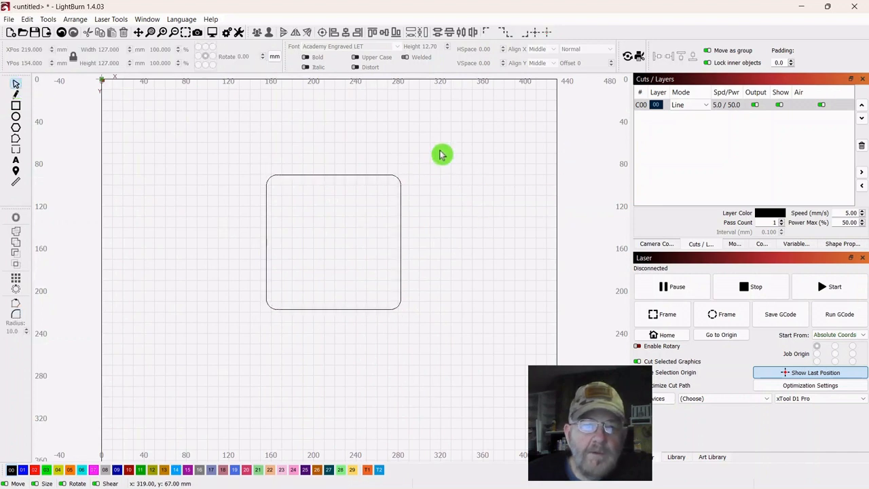
Move the rounded square across the workspace so its centre is at about X 124, Y 158 mm
{"action": "left_click_drag", "start_coordinate": [442, 153], "coordinate": [247, 343]}
{"action": "left_click_drag", "start_coordinate": [336, 242], "coordinate": [233, 252]}
{"action": "left_click", "coordinate": [398, 266]}
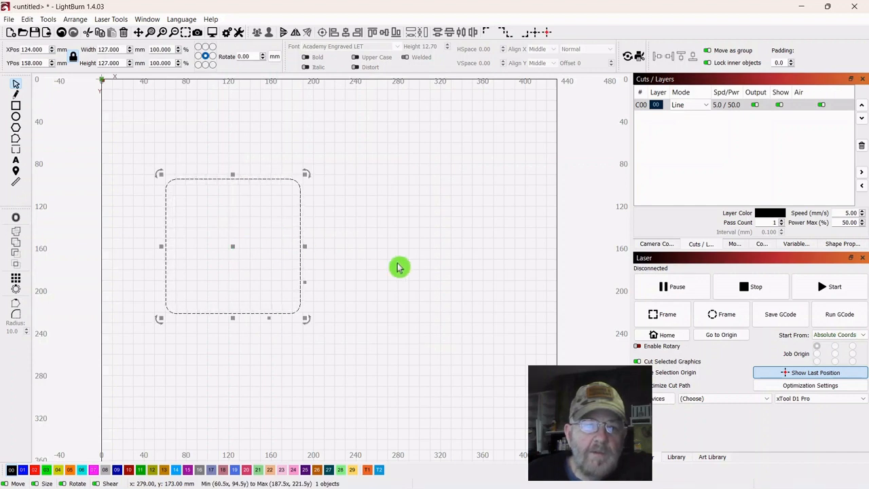
{"action": "scroll", "coordinate": [396, 271], "scroll_direction": "up", "scroll_amount": 3}
{"action": "left_click_drag", "start_coordinate": [324, 249], "coordinate": [462, 273]}
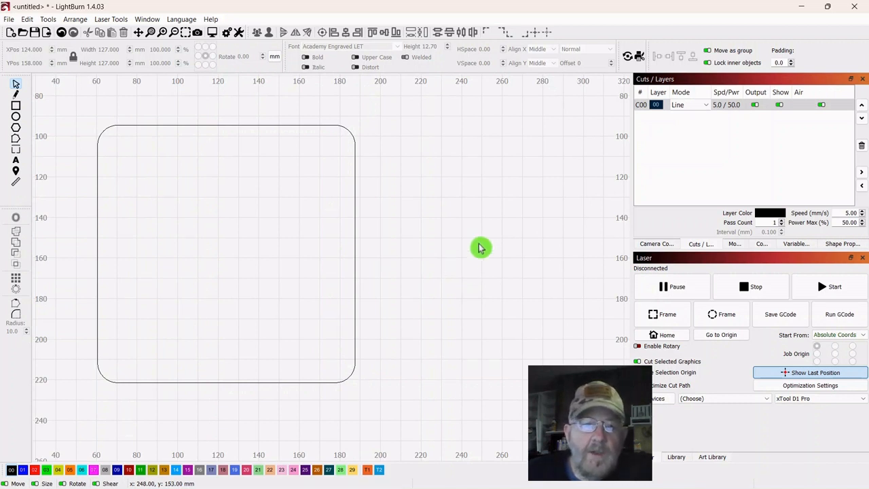
Draw a horizontal line across the upper part of the rounded square at Y 130 mm, about 124 mm long
{"action": "left_click", "coordinate": [16, 97]}
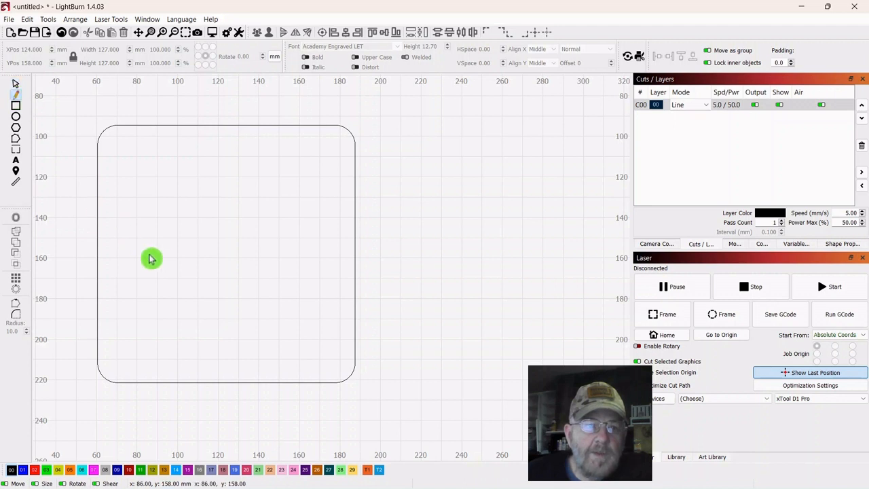
{"action": "left_click", "coordinate": [99, 198]}
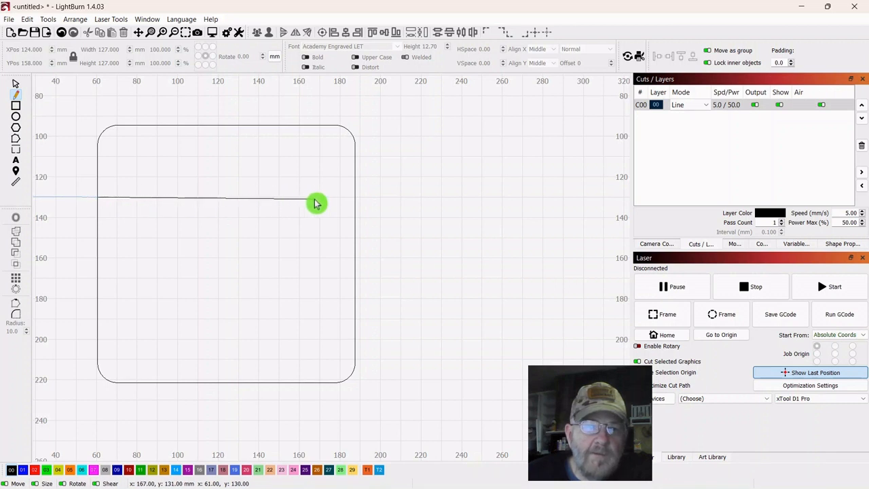
{"action": "left_click", "coordinate": [351, 201]}
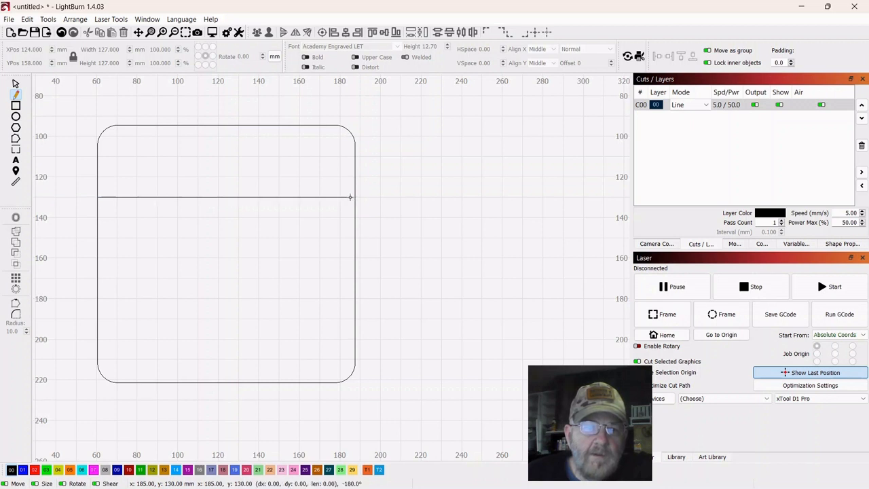
{"action": "key", "text": "Escape"}
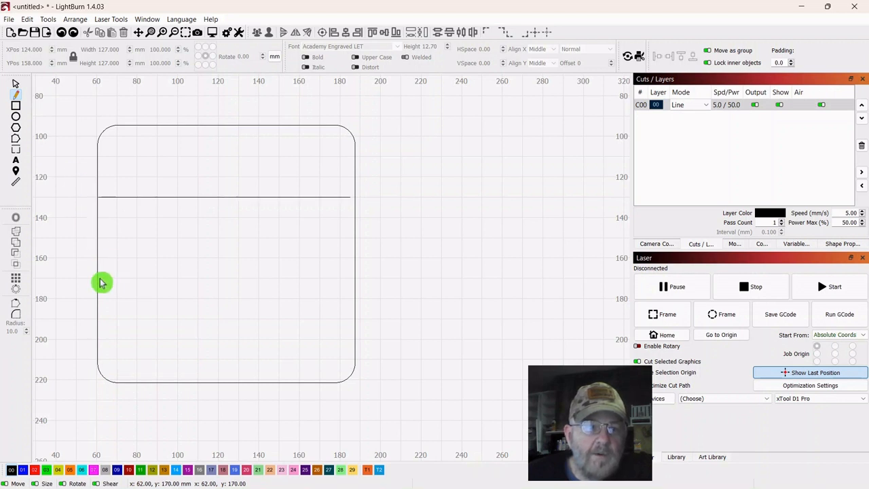
Draw a second horizontal line across the lower part of the rounded square at about Y 170 mm
{"action": "left_click_drag", "start_coordinate": [100, 279], "coordinate": [352, 277]}
{"action": "right_click", "coordinate": [352, 278]}
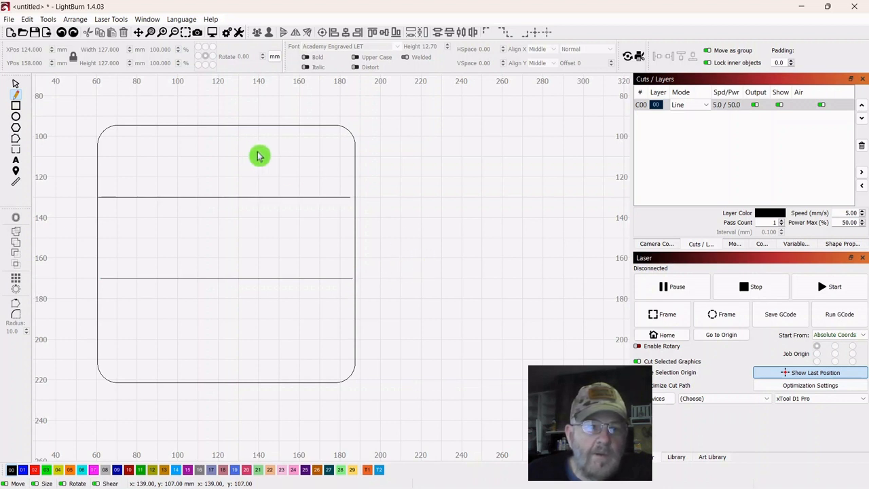
{"action": "left_click", "coordinate": [16, 86]}
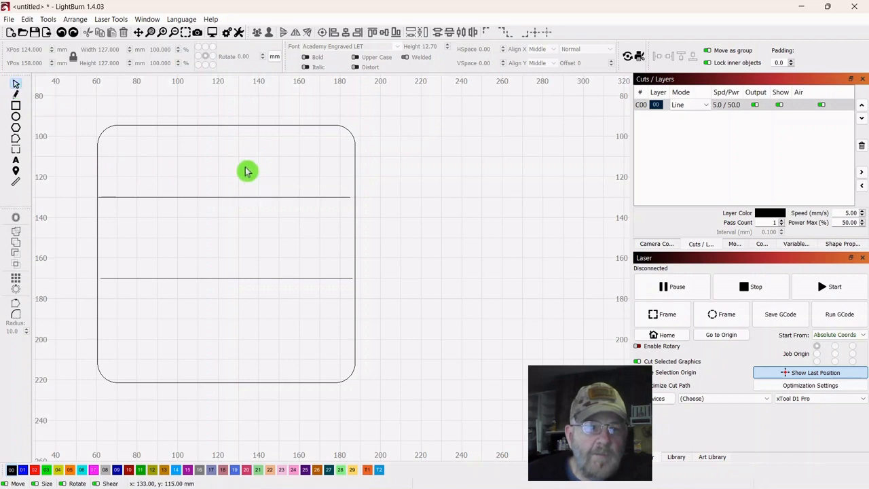
Duplicate the two horizontal lines in place and shift the stacked lines so they centre at X 125, Y 151 mm
{"action": "left_click_drag", "start_coordinate": [247, 169], "coordinate": [151, 331]}
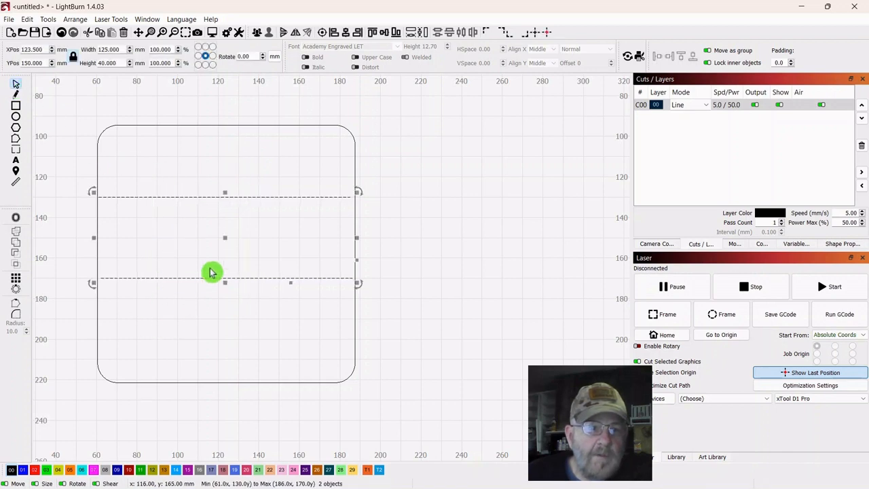
{"action": "right_click", "coordinate": [226, 238]}
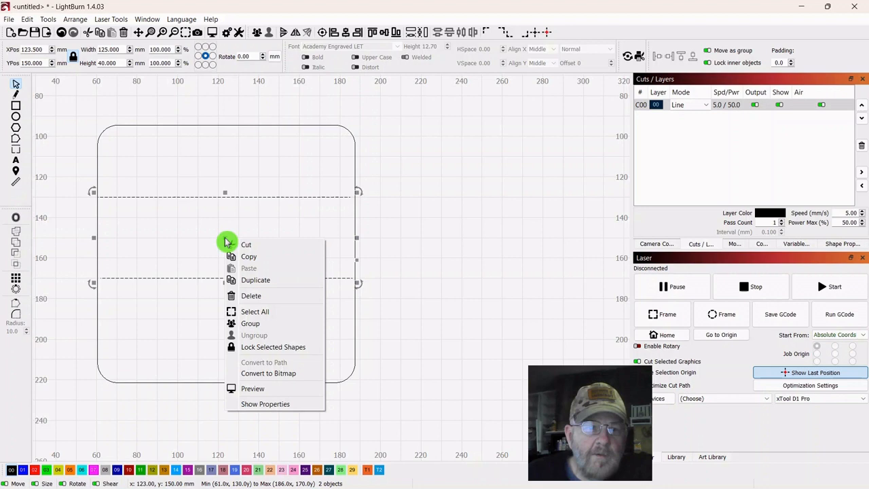
{"action": "left_click", "coordinate": [256, 281]}
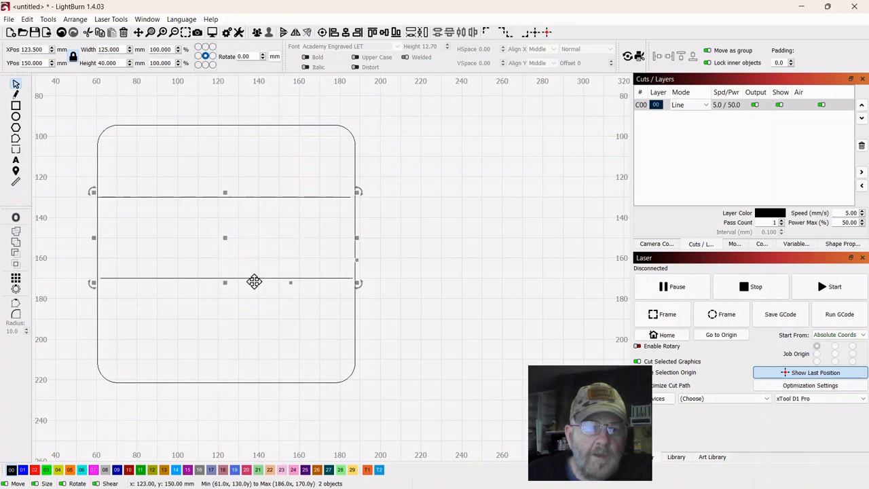
{"action": "left_click_drag", "start_coordinate": [243, 244], "coordinate": [361, 258]}
{"action": "left_click_drag", "start_coordinate": [275, 173], "coordinate": [184, 341]}
{"action": "mouse_move", "coordinate": [225, 237]}
{"action": "left_mouse_down"}
{"action": "mouse_move", "coordinate": [275, 251]}
{"action": "mouse_move", "coordinate": [229, 244]}
{"action": "left_mouse_up"}
Duplicate the horizontal lines again and place the copies beside the rounded square, centred at about X 254, Y 150 mm
{"action": "right_click", "coordinate": [229, 243]}
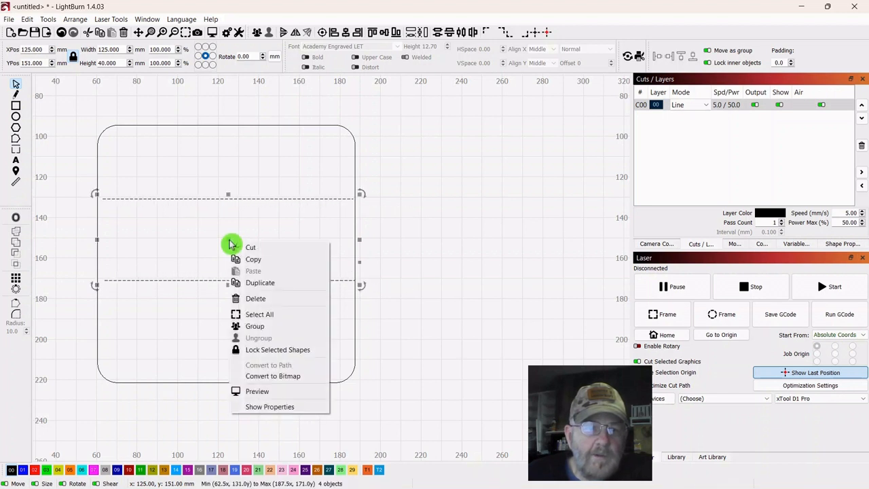
{"action": "left_click", "coordinate": [252, 287]}
{"action": "left_click_drag", "start_coordinate": [229, 241], "coordinate": [489, 238]}
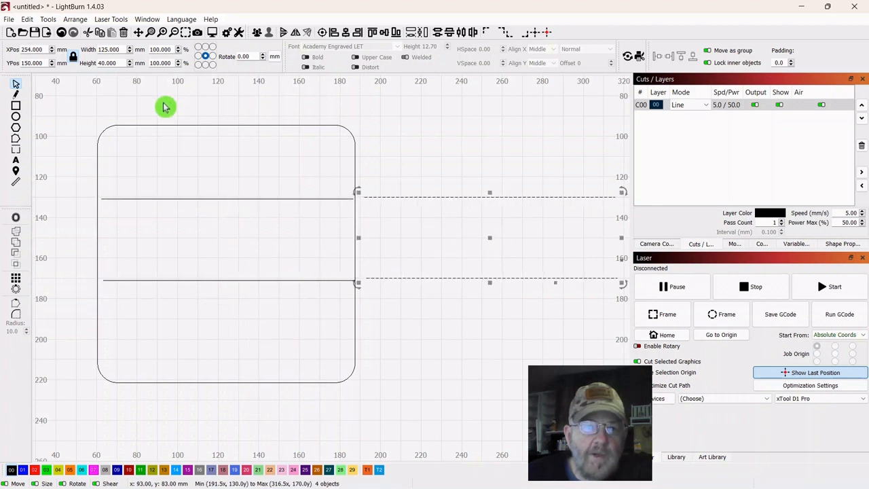
Rotate the copied lines 90° to vertical and place them over the rounded square at about X 122, Y 157 mm
{"action": "left_click", "coordinate": [71, 22]}
{"action": "left_click", "coordinate": [90, 107]}
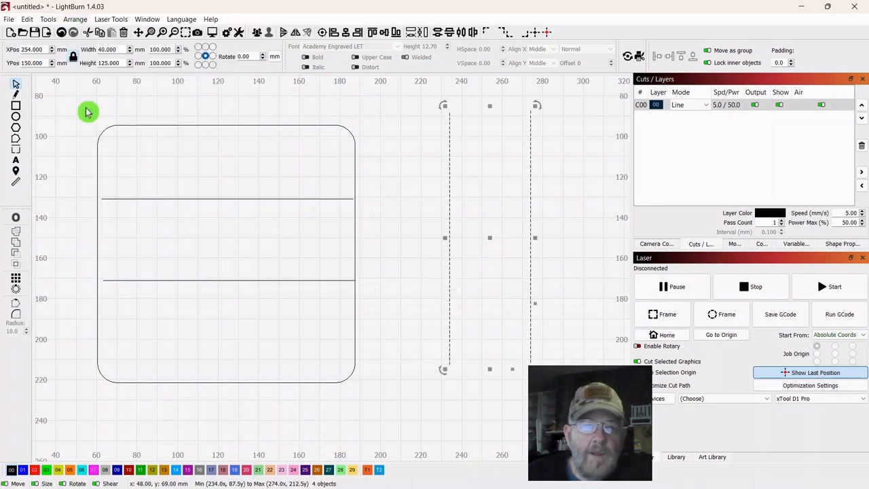
{"action": "left_click_drag", "start_coordinate": [490, 237], "coordinate": [224, 255]}
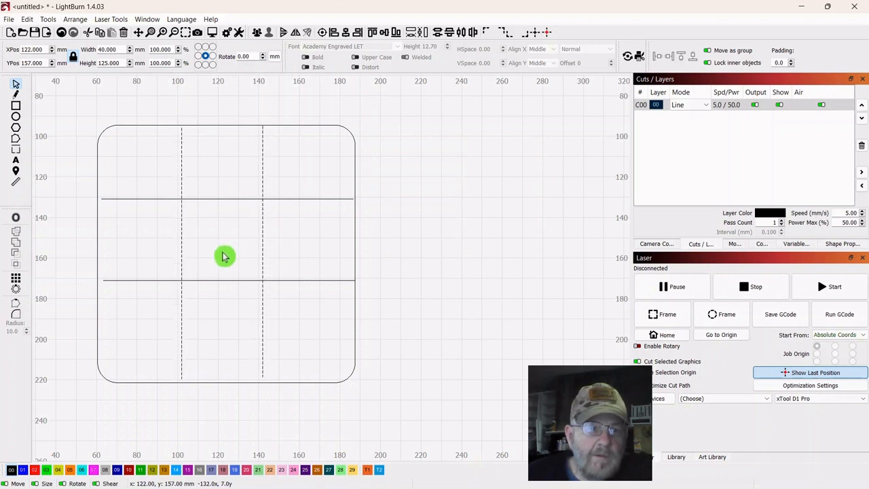
Shift the second vertical line slightly down to Y 158 mm so it stays within the rounded square
{"action": "left_click", "coordinate": [289, 245]}
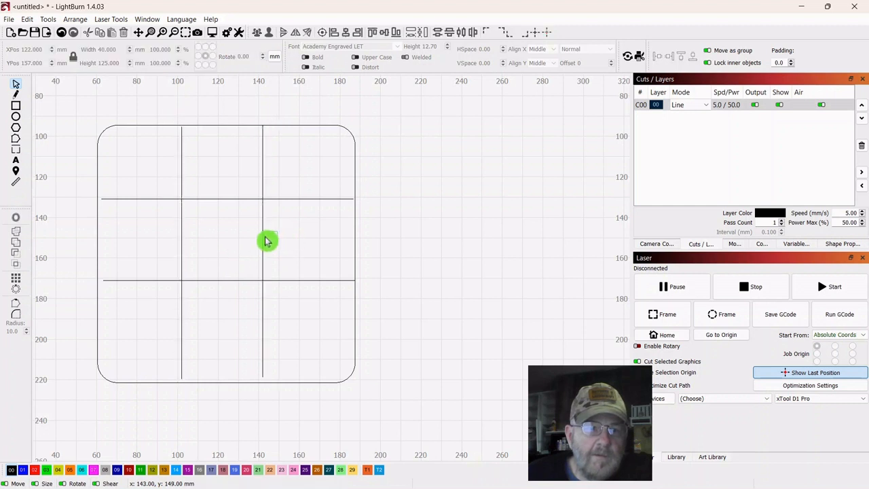
{"action": "left_click", "coordinate": [262, 241]}
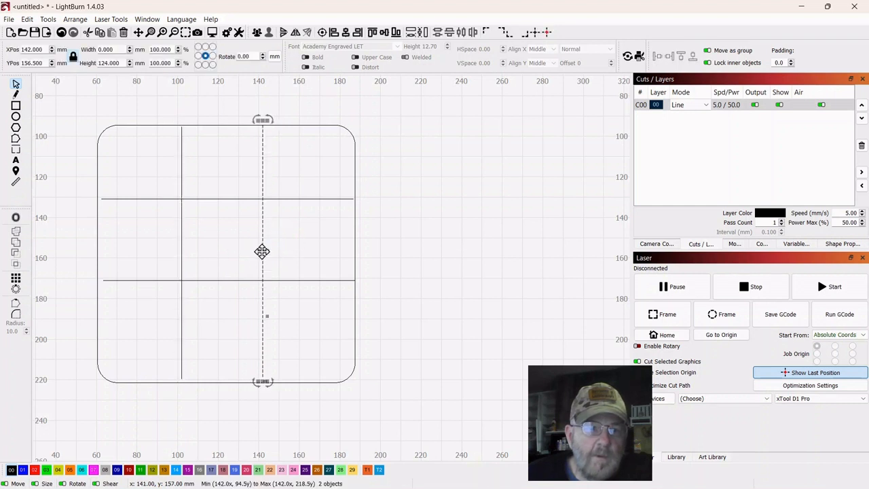
{"action": "left_click_drag", "start_coordinate": [262, 252], "coordinate": [265, 258]}
{"action": "left_click", "coordinate": [315, 243]}
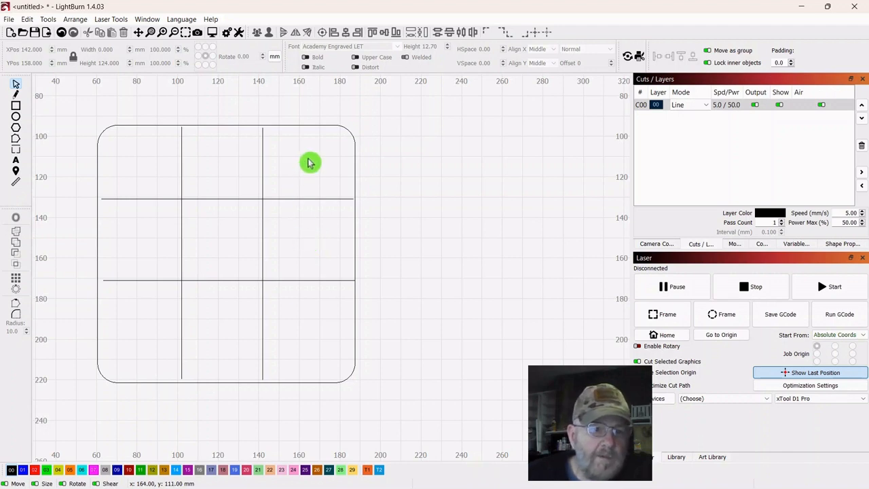
Move all the grid lines out of the rounded square to the open area beside it, at X 290, Y 158 mm
{"action": "left_click_drag", "start_coordinate": [306, 160], "coordinate": [133, 326]}
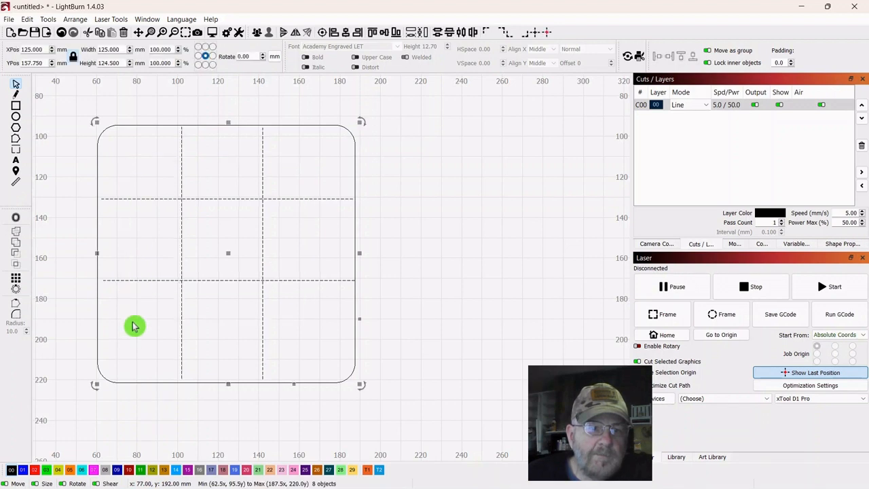
{"action": "left_click_drag", "start_coordinate": [232, 260], "coordinate": [491, 266]}
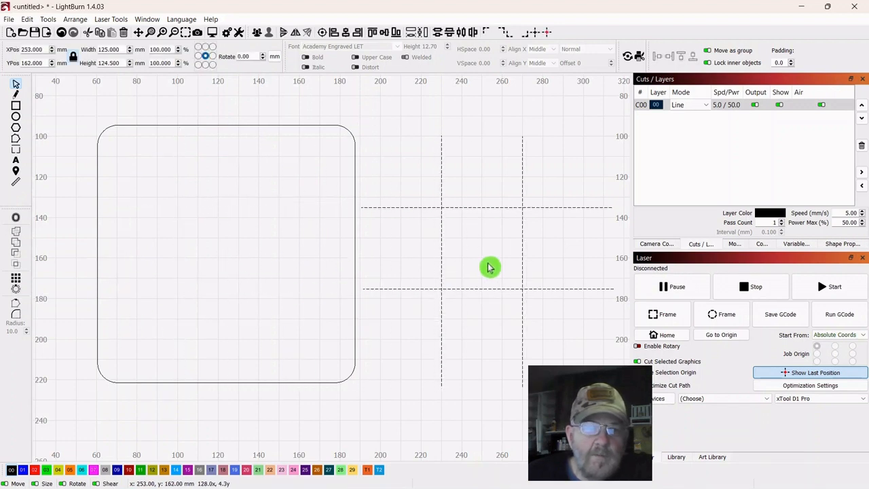
{"action": "scroll", "coordinate": [439, 322], "scroll_direction": "down", "scroll_amount": 1}
{"action": "scroll", "coordinate": [399, 336], "scroll_direction": "down", "scroll_amount": 1}
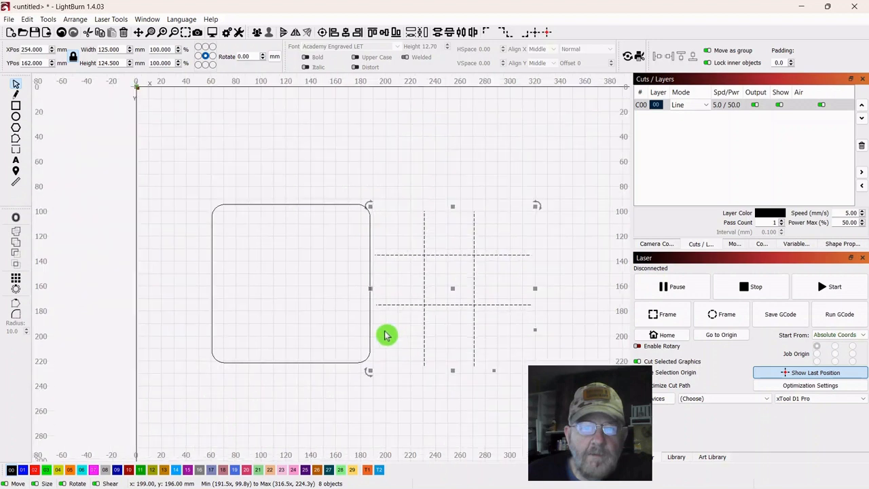
{"action": "left_click_drag", "start_coordinate": [568, 281], "coordinate": [477, 249]}
{"action": "left_click", "coordinate": [369, 256]}
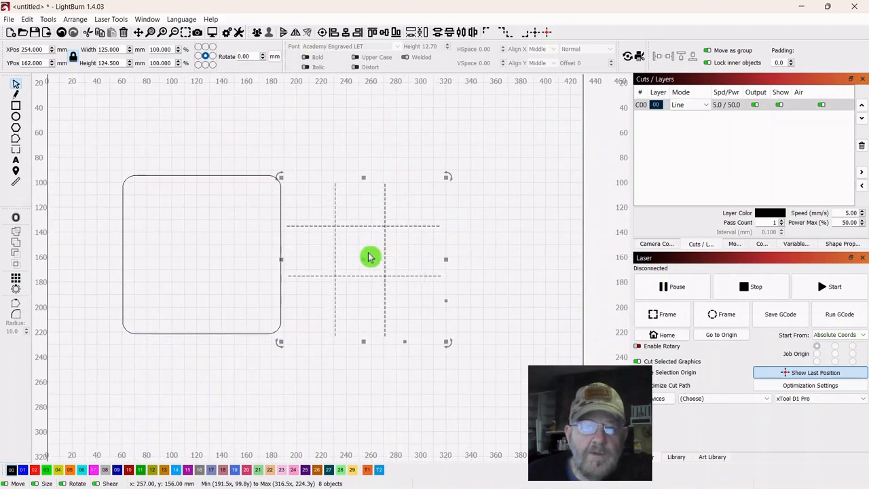
{"action": "left_click_drag", "start_coordinate": [364, 260], "coordinate": [411, 259]}
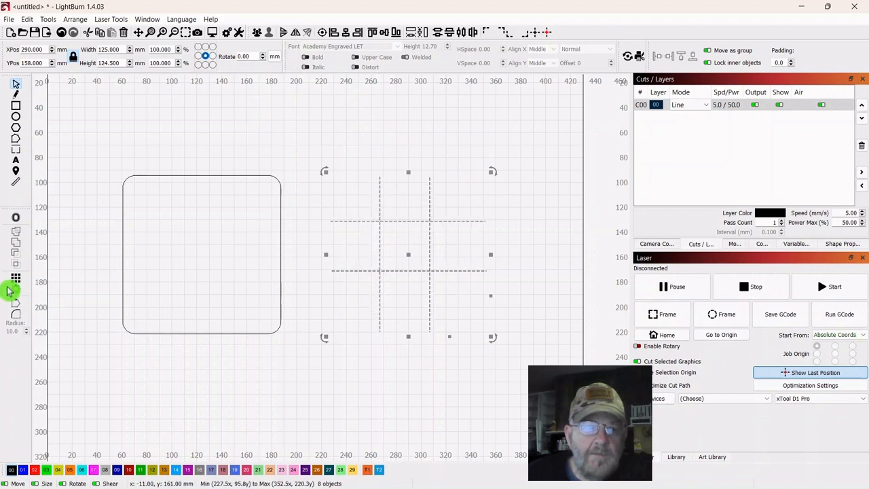
Offset the grid lines 1 mm in both directions with round corners and outer shapes only, and delete the original lines
{"action": "left_click", "coordinate": [17, 220]}
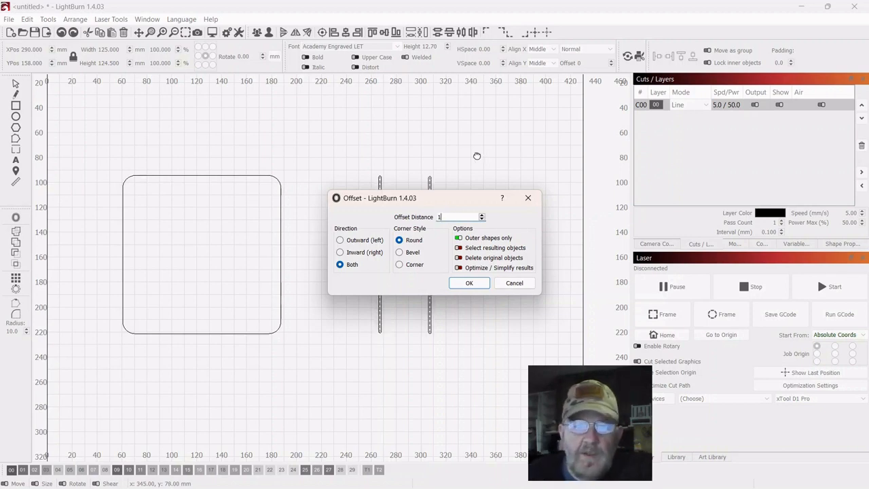
{"action": "left_click", "coordinate": [469, 286]}
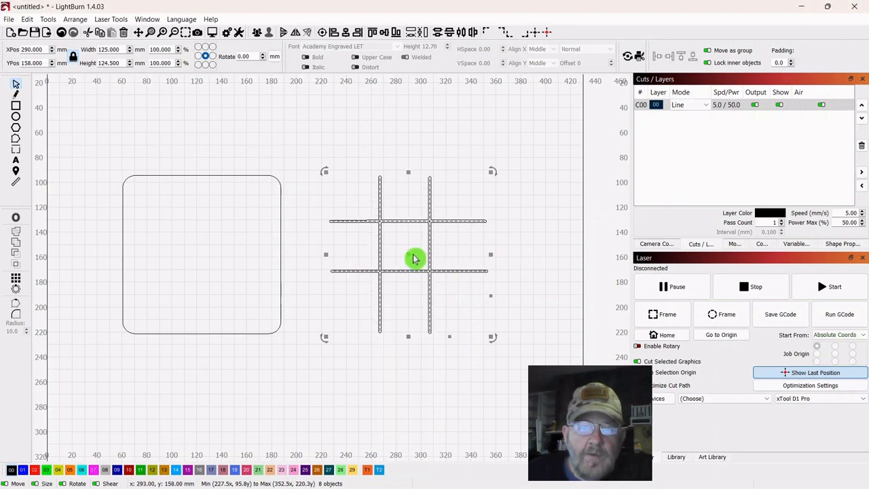
{"action": "left_click_drag", "start_coordinate": [413, 258], "coordinate": [412, 262]}
{"action": "left_click_drag", "start_coordinate": [473, 333], "coordinate": [509, 357]}
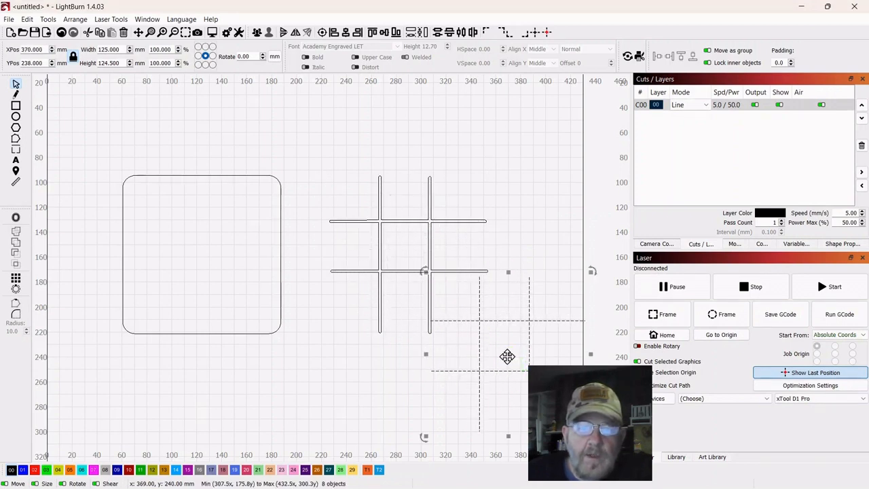
{"action": "right_click", "coordinate": [509, 357]}
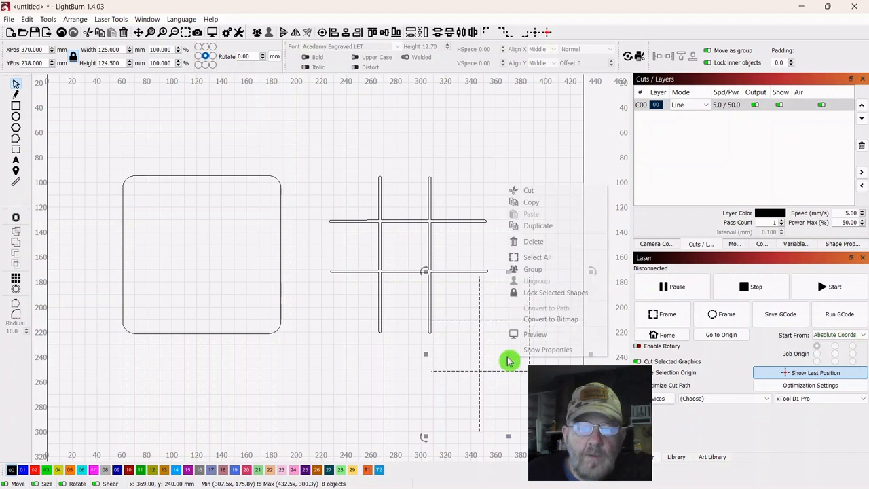
{"action": "left_click", "coordinate": [533, 243]}
Move the outlined grid into the rounded square, centring it at X 124, Y 158 mm
{"action": "left_click_drag", "start_coordinate": [413, 212], "coordinate": [362, 291]}
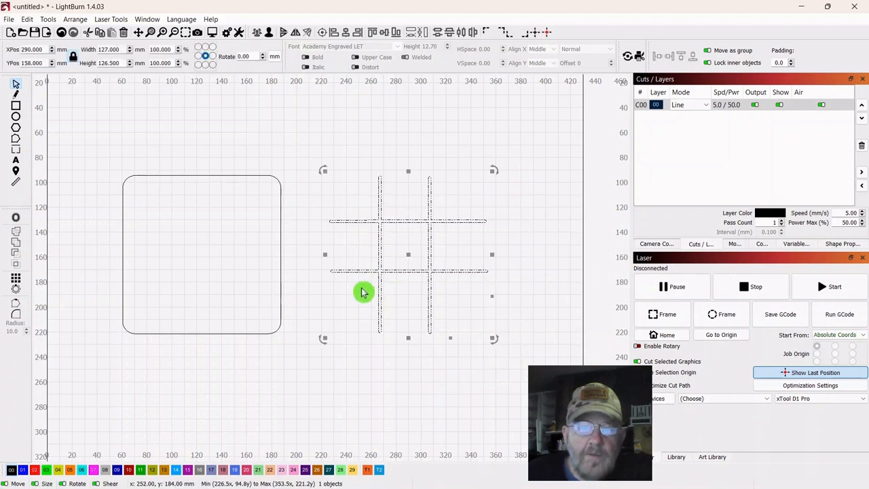
{"action": "left_click_drag", "start_coordinate": [395, 260], "coordinate": [228, 265]}
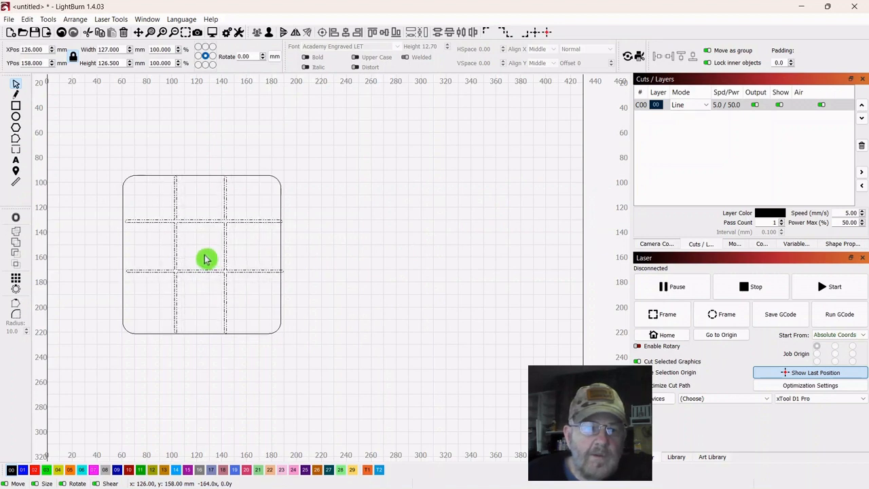
{"action": "left_click_drag", "start_coordinate": [207, 259], "coordinate": [202, 254]}
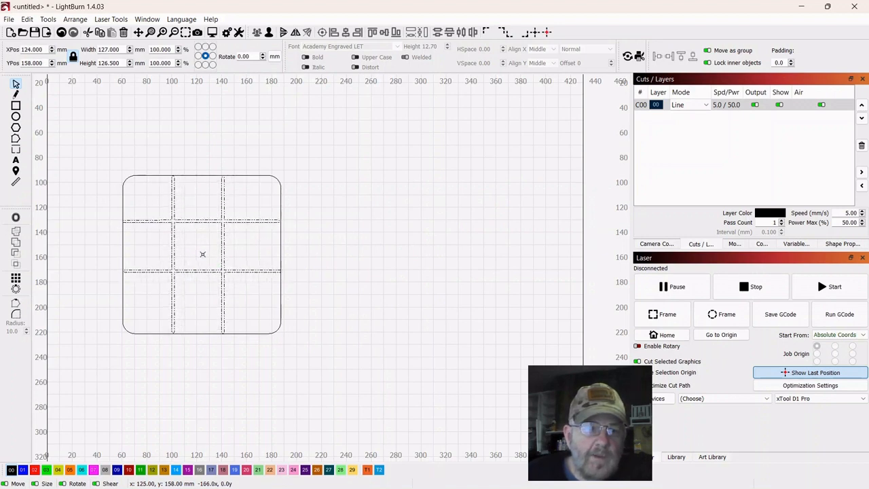
{"action": "left_click", "coordinate": [220, 293]}
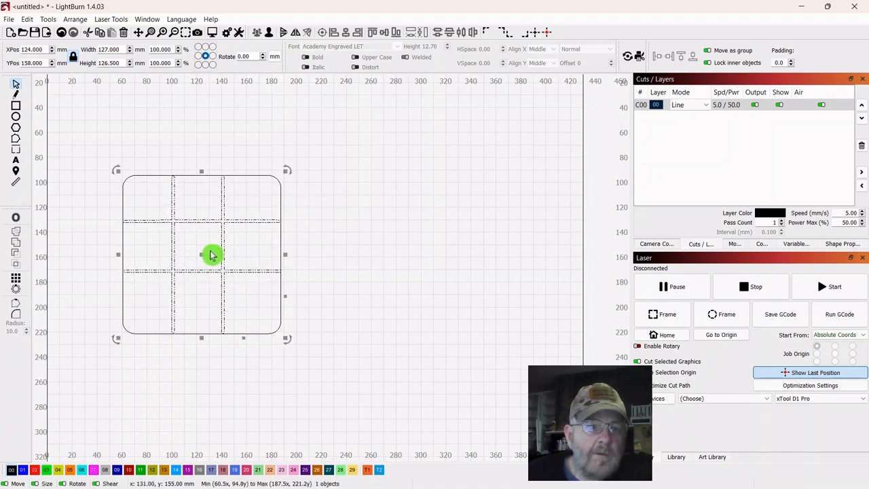
{"action": "scroll", "coordinate": [370, 262], "scroll_direction": "up", "scroll_amount": 2}
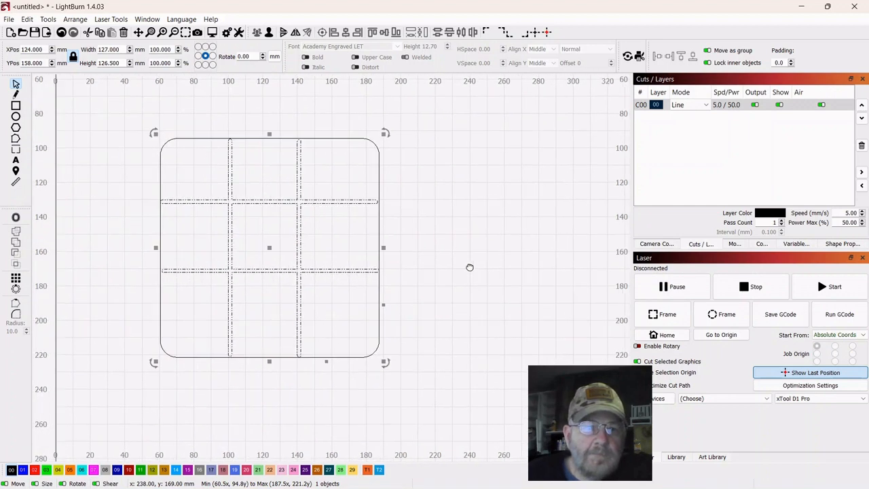
{"action": "left_click_drag", "start_coordinate": [470, 268], "coordinate": [489, 274]}
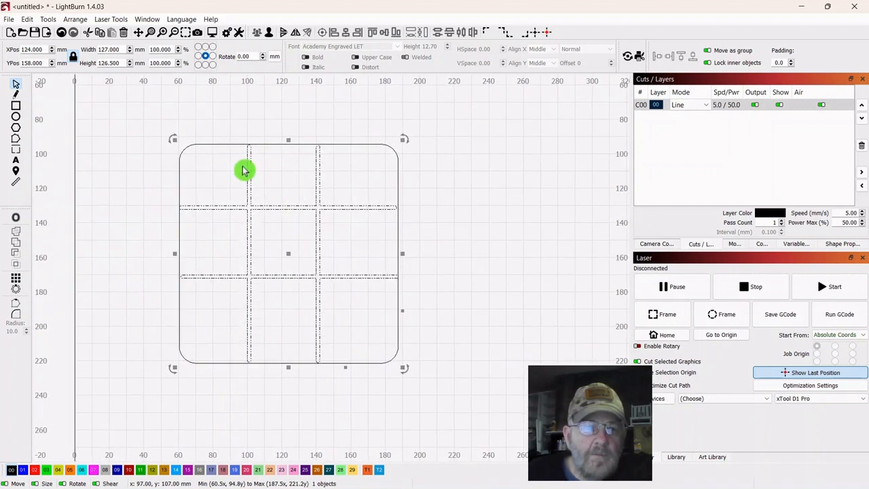
Assign the outlined grid to red layer 02, leaving the rounded square on the black layer
{"action": "left_click", "coordinate": [459, 182]}
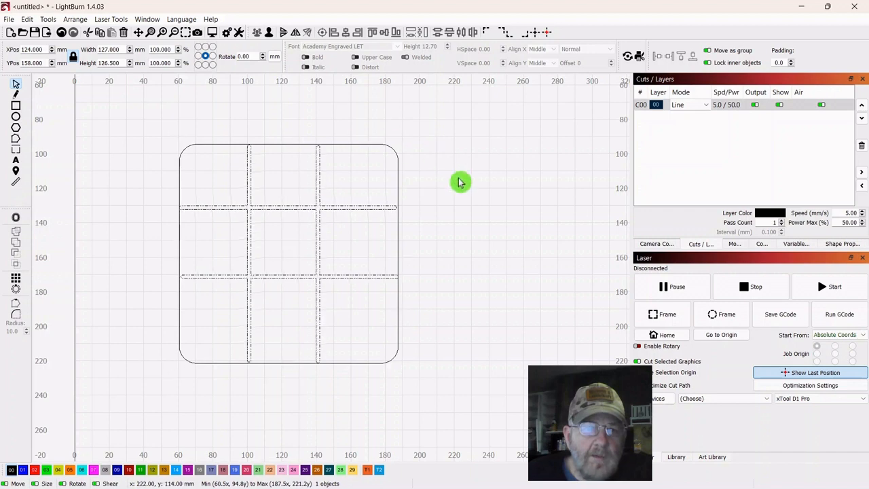
{"action": "left_click", "coordinate": [392, 168]}
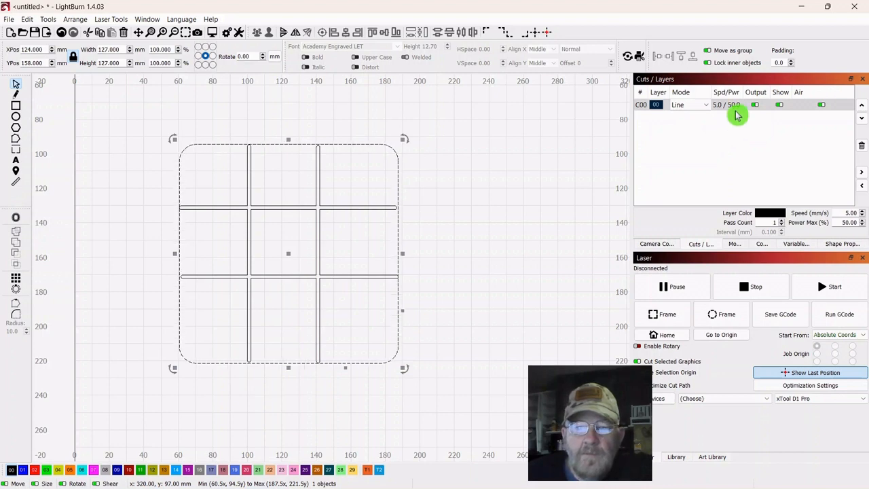
{"action": "left_click", "coordinate": [435, 207]}
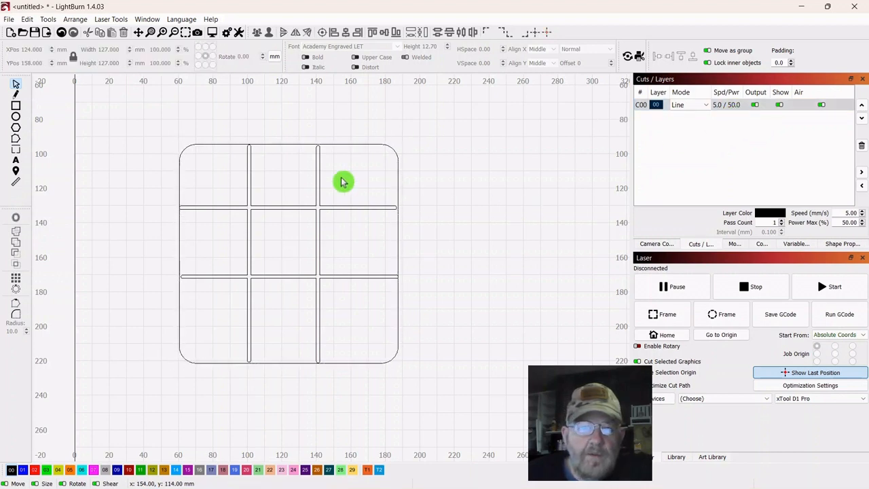
{"action": "left_click", "coordinate": [235, 290]}
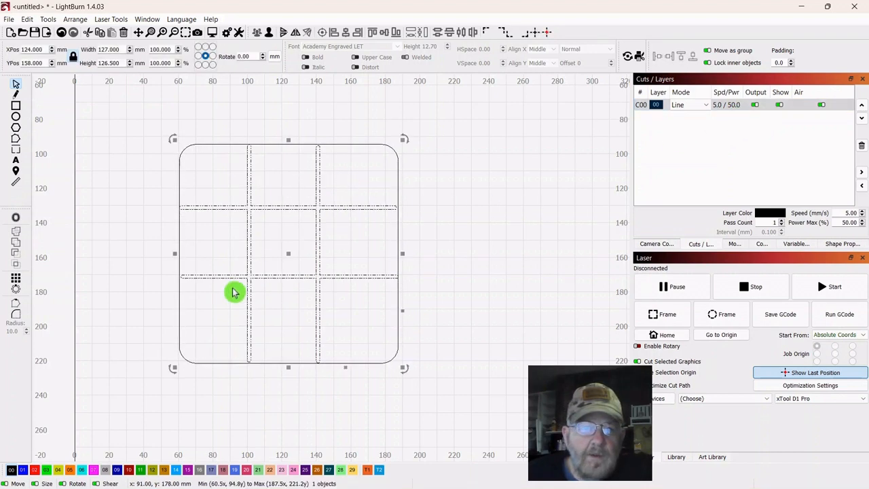
{"action": "left_click", "coordinate": [35, 470]}
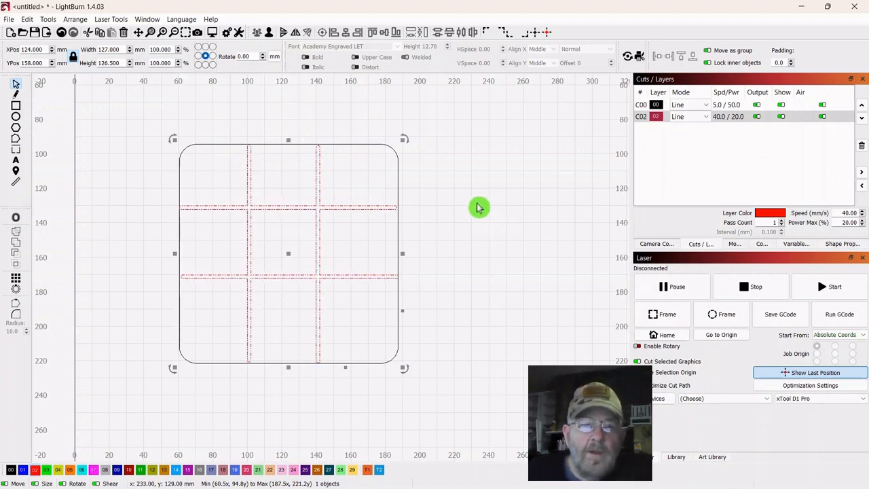
{"action": "key", "text": "Escape"}
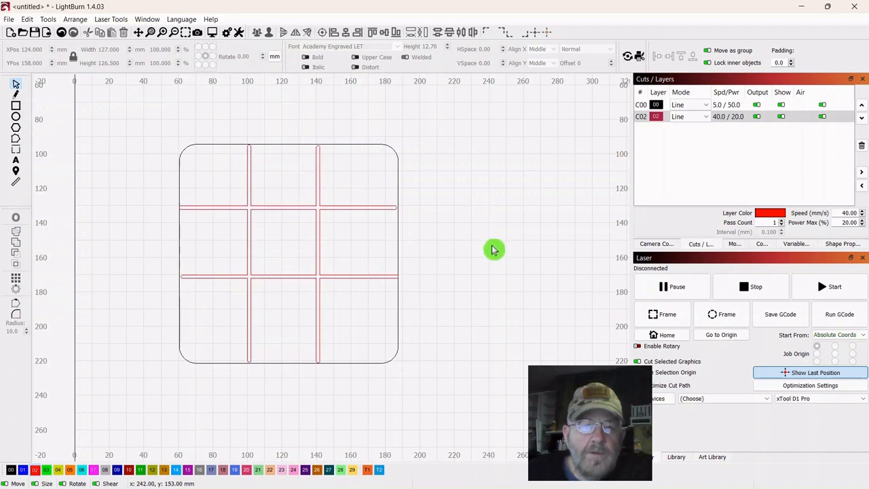
Switch to the browser and locate the download option on the Thanksgiving Turkey font page at dafont.com
{"action": "left_click_drag", "start_coordinate": [495, 249], "coordinate": [386, 242]}
{"action": "scroll", "coordinate": [405, 249], "scroll_direction": "down", "scroll_amount": 1}
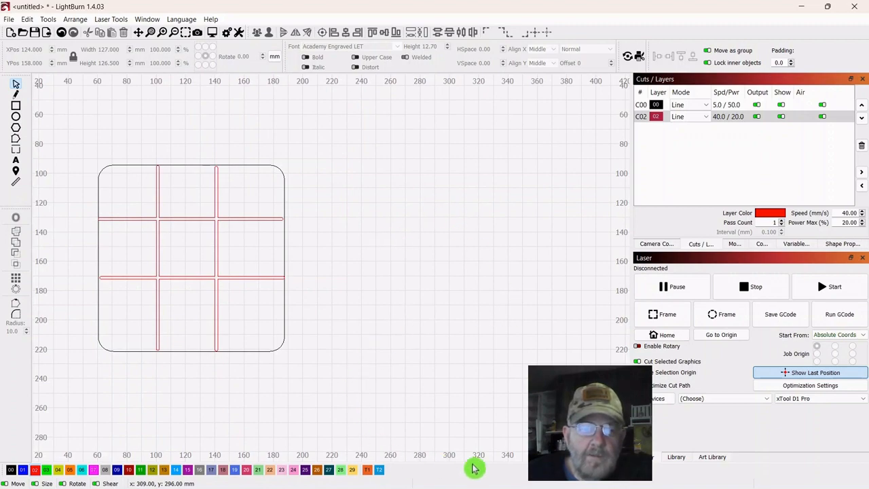
{"action": "mouse_move", "coordinate": [354, 485]}
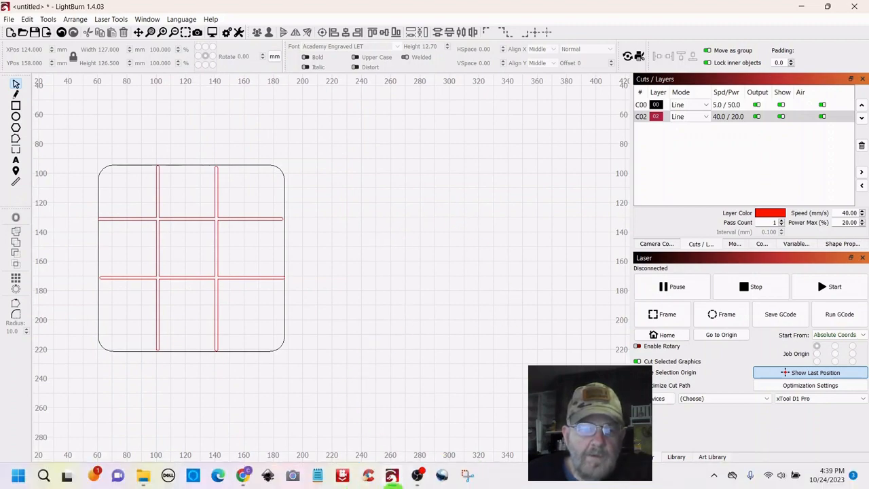
{"action": "left_click", "coordinate": [392, 479]}
{"action": "scroll", "coordinate": [679, 187], "scroll_direction": "up", "scroll_amount": 5}
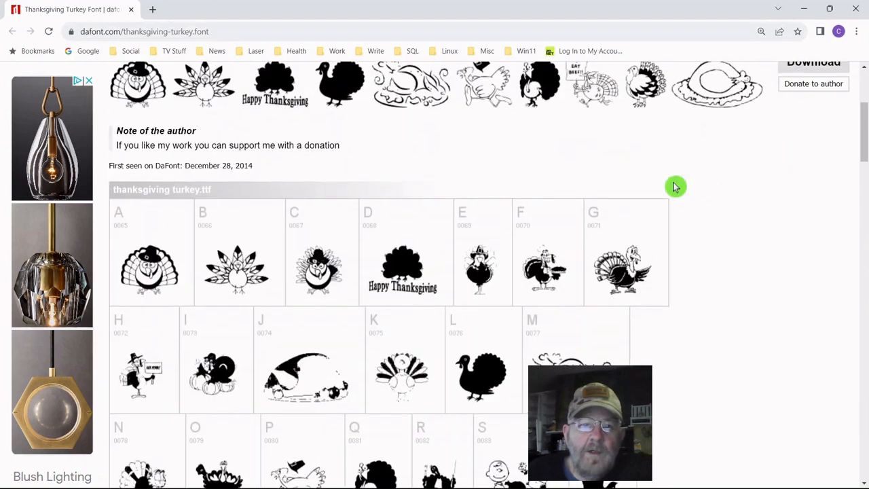
{"action": "scroll", "coordinate": [675, 187], "scroll_direction": "up", "scroll_amount": 3}
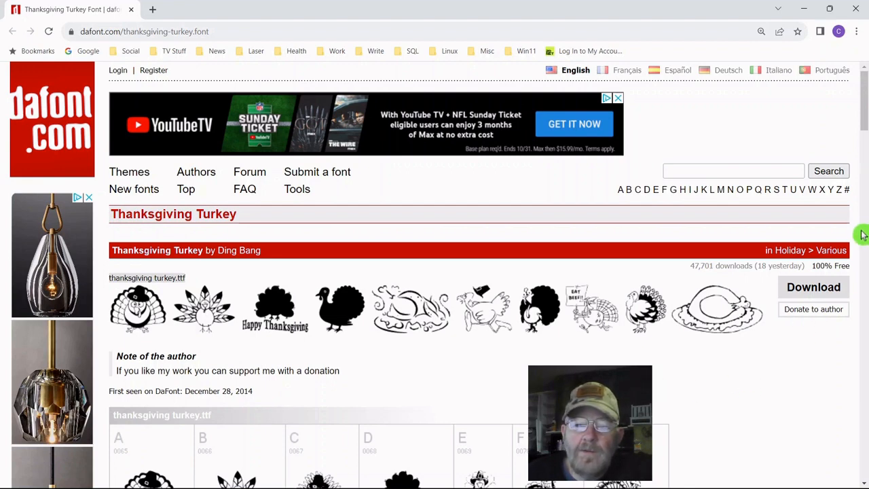
{"action": "left_click", "coordinate": [807, 287]}
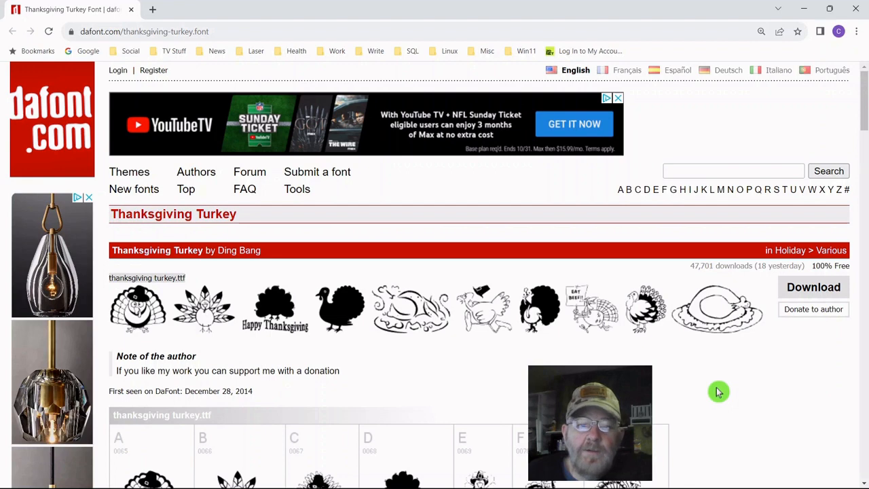
Examine the Thanksgiving Turkey font's character map to see which picture each uppercase and lowercase letter produces
{"action": "scroll", "coordinate": [719, 392], "scroll_direction": "down", "scroll_amount": 3}
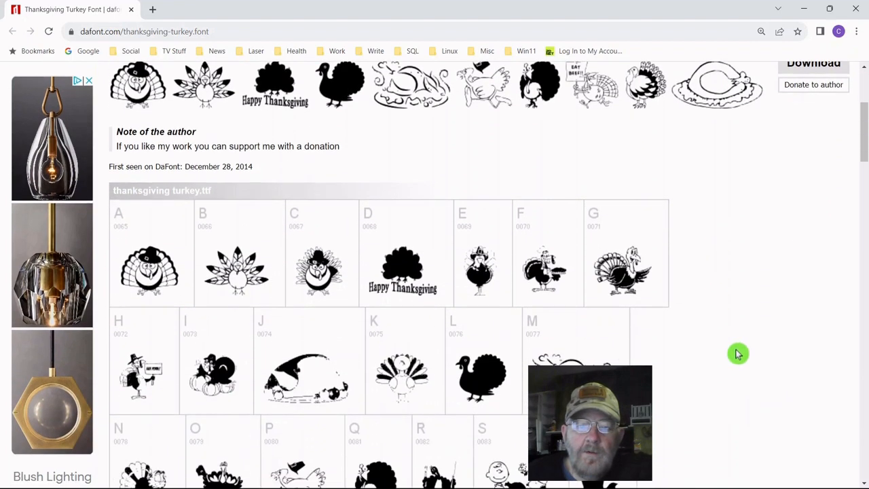
{"action": "scroll", "coordinate": [730, 352], "scroll_direction": "down", "scroll_amount": 5}
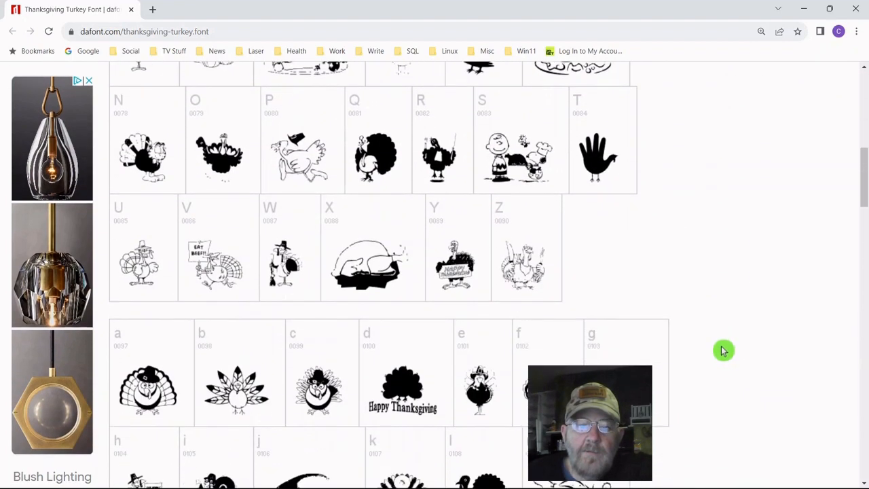
{"action": "scroll", "coordinate": [723, 350], "scroll_direction": "down", "scroll_amount": 1}
{"action": "scroll", "coordinate": [723, 350], "scroll_direction": "down", "scroll_amount": 4}
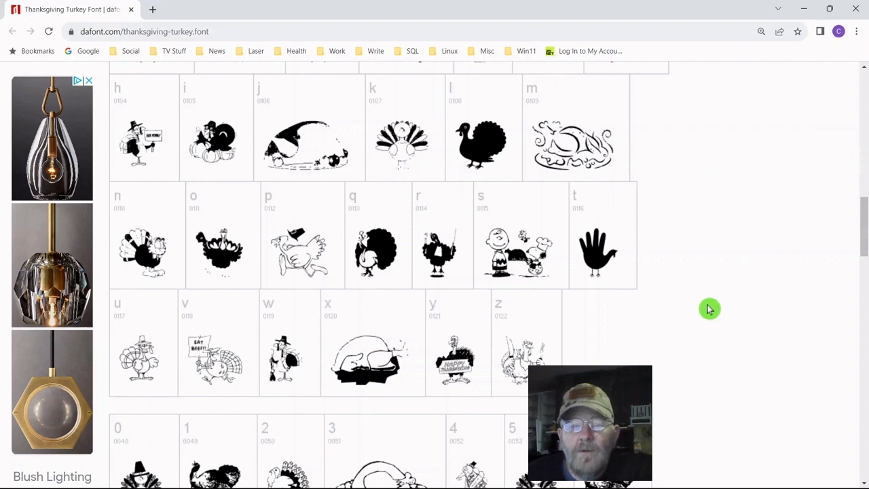
{"action": "scroll", "coordinate": [711, 265], "scroll_direction": "up", "scroll_amount": 3}
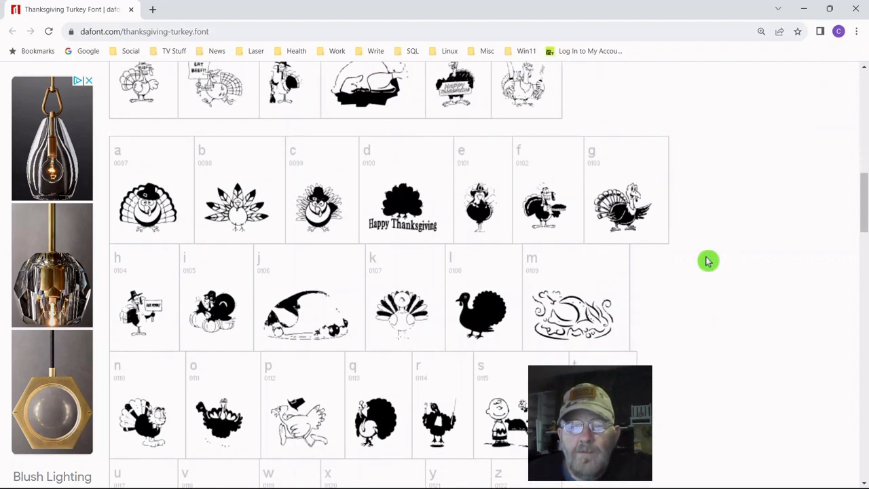
{"action": "scroll", "coordinate": [712, 267], "scroll_direction": "up", "scroll_amount": 3}
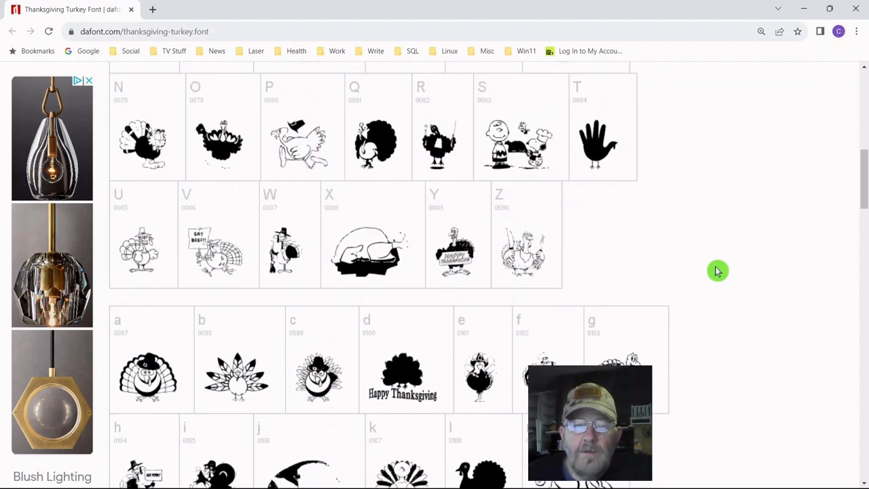
{"action": "scroll", "coordinate": [718, 271], "scroll_direction": "up", "scroll_amount": 2}
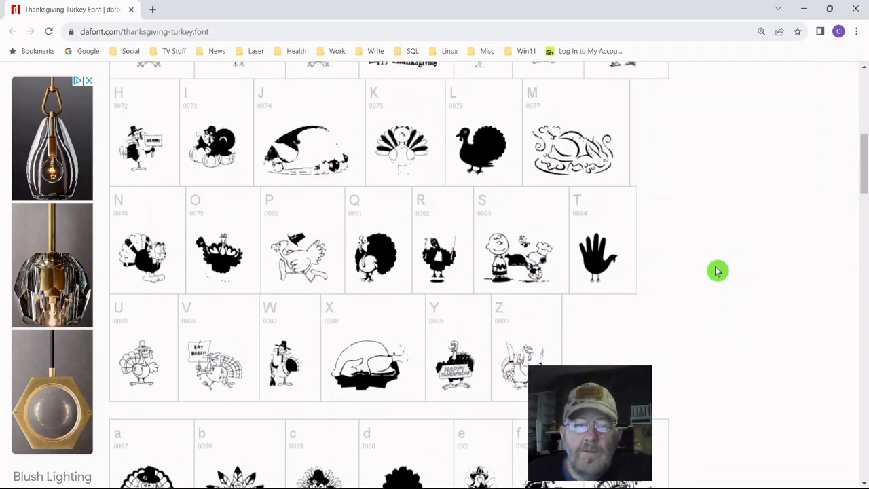
{"action": "scroll", "coordinate": [718, 271], "scroll_direction": "up", "scroll_amount": 3}
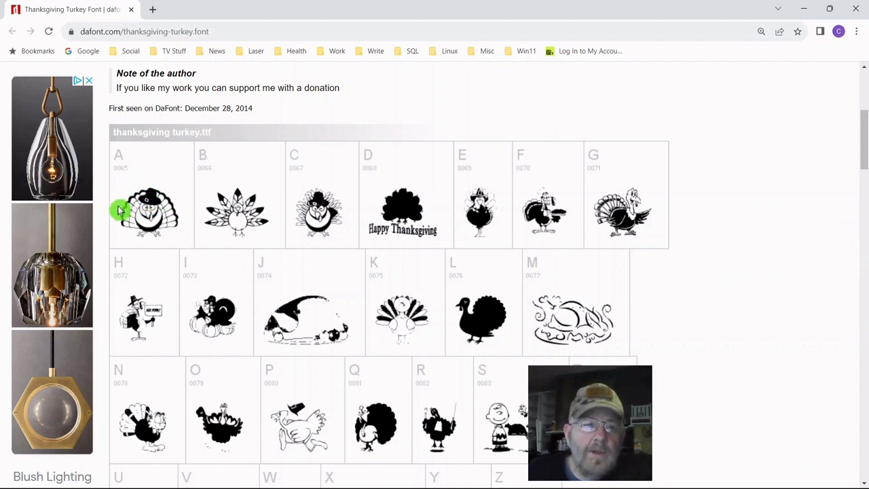
{"action": "scroll", "coordinate": [421, 245], "scroll_direction": "down", "scroll_amount": 4}
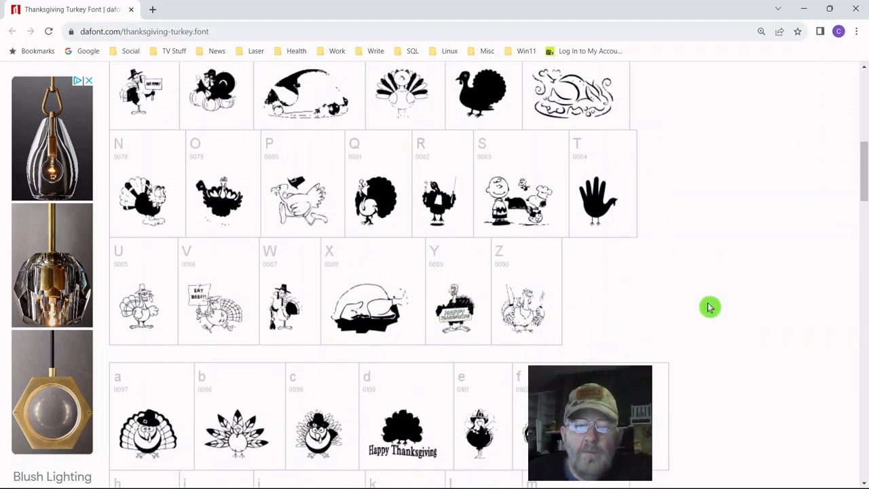
{"action": "scroll", "coordinate": [707, 303], "scroll_direction": "up", "scroll_amount": 1}
{"action": "scroll", "coordinate": [706, 303], "scroll_direction": "up", "scroll_amount": 2}
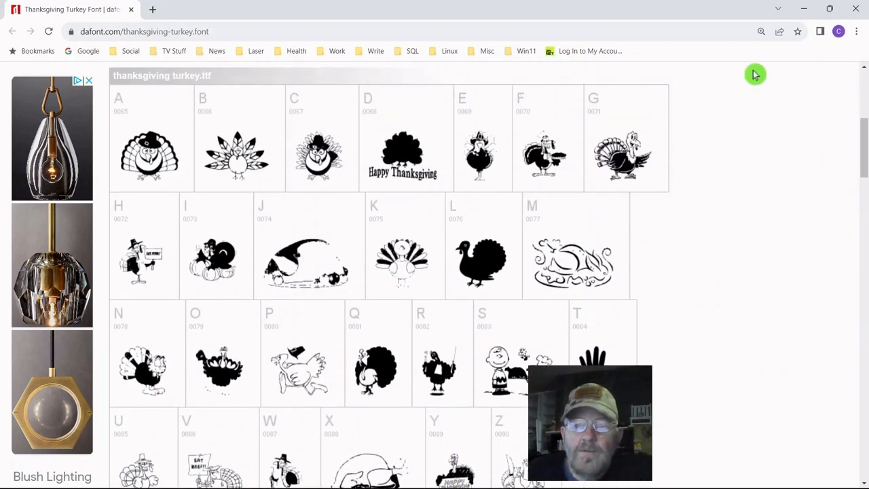
Switch to LightBurn and add a fan-tailed turkey character right of the board, using the thanksgiving turkey font
{"action": "left_click", "coordinate": [807, 12]}
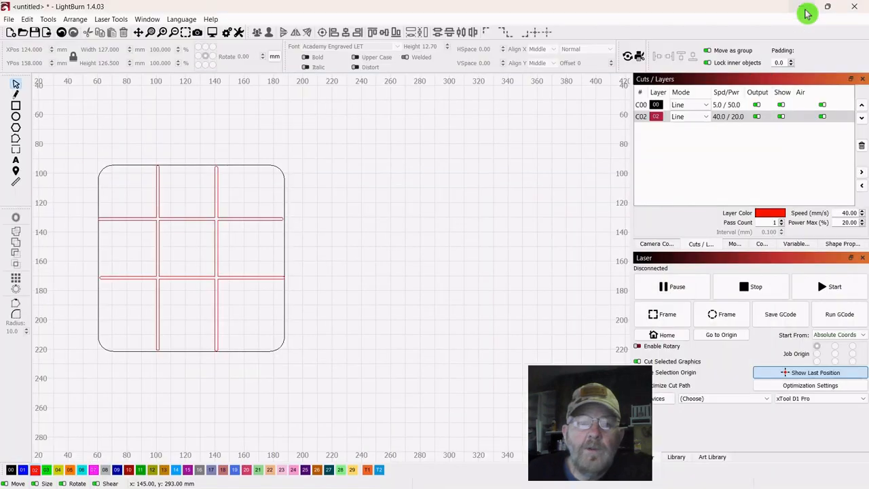
{"action": "left_click", "coordinate": [17, 165]}
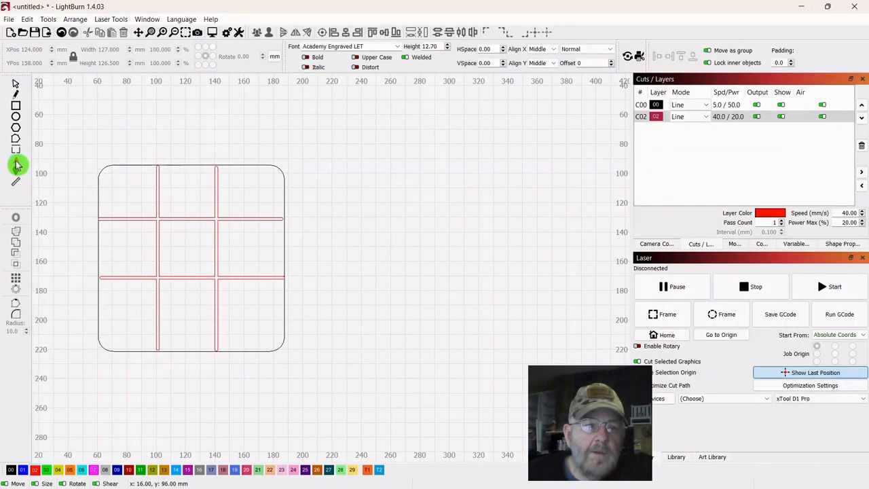
{"action": "left_click", "coordinate": [346, 182]}
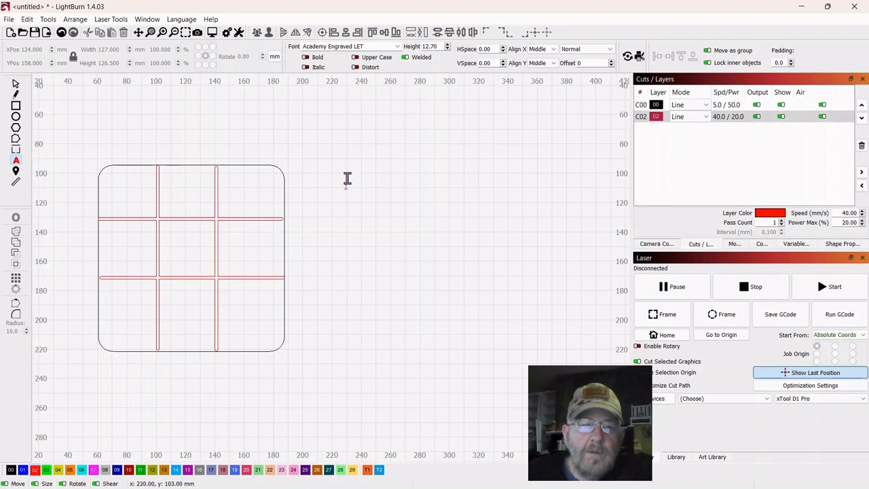
{"action": "left_click", "coordinate": [397, 47]}
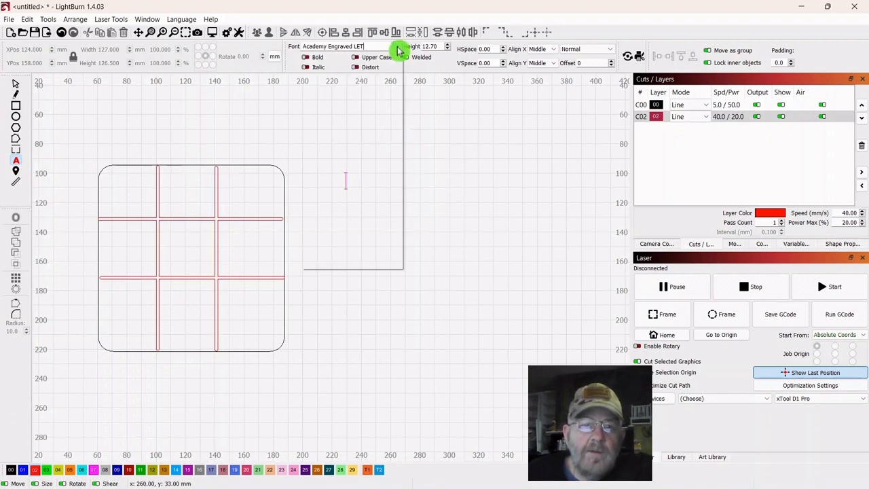
{"action": "scroll", "coordinate": [353, 230], "scroll_direction": "down", "scroll_amount": 15}
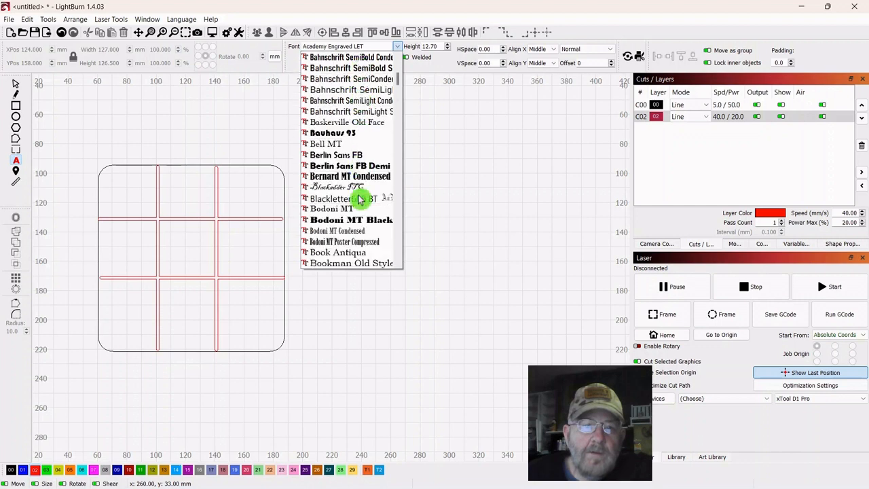
{"action": "scroll", "coordinate": [360, 201], "scroll_direction": "down", "scroll_amount": 20}
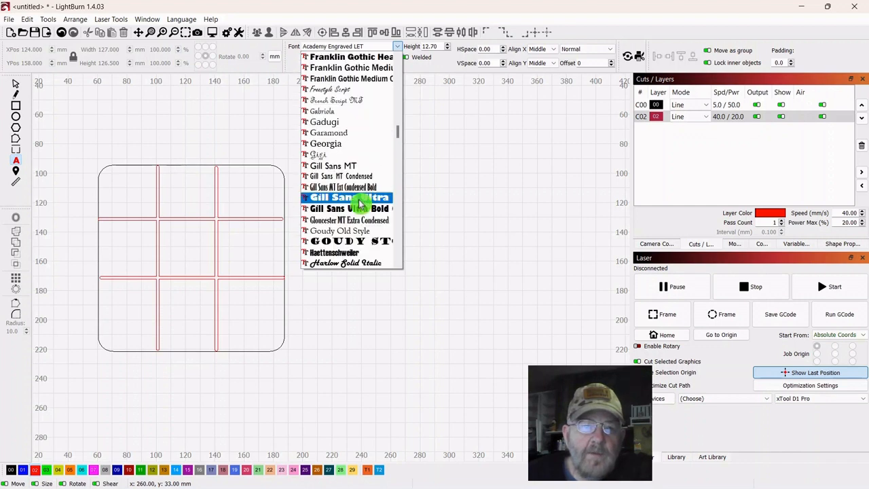
{"action": "scroll", "coordinate": [360, 204], "scroll_direction": "down", "scroll_amount": 20}
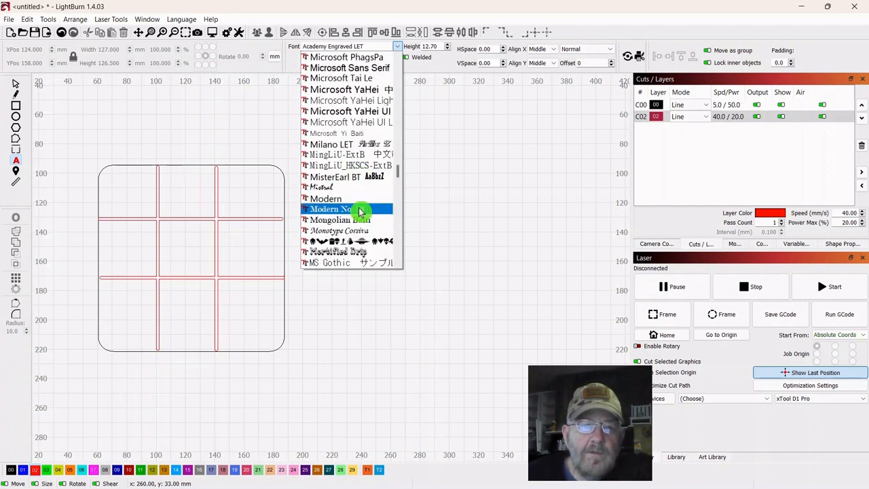
{"action": "scroll", "coordinate": [360, 213], "scroll_direction": "down", "scroll_amount": 15}
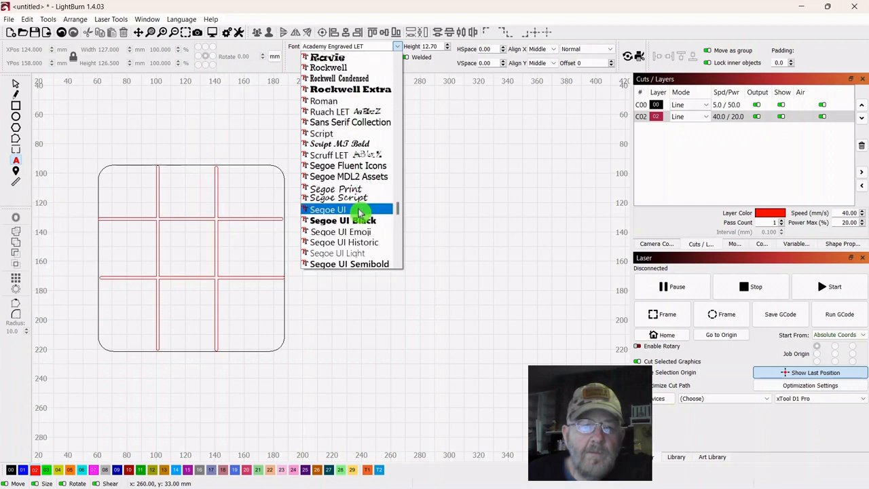
{"action": "scroll", "coordinate": [359, 214], "scroll_direction": "down", "scroll_amount": 7}
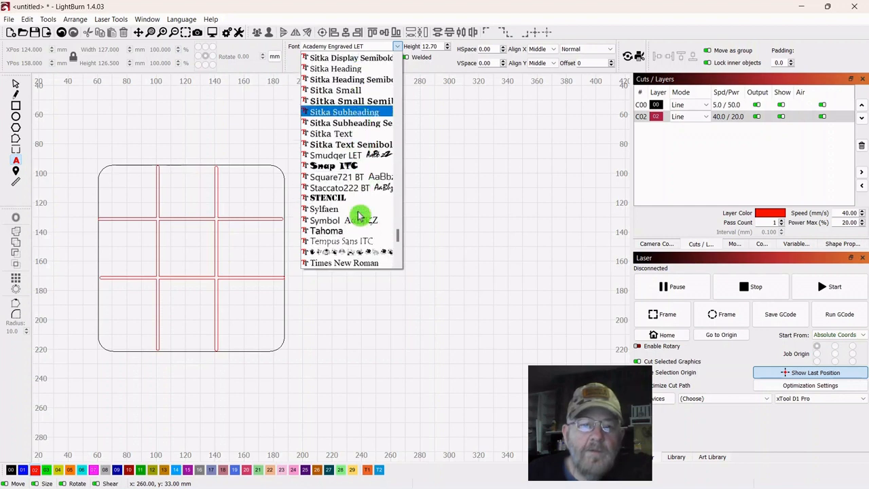
{"action": "scroll", "coordinate": [361, 217], "scroll_direction": "down", "scroll_amount": 2}
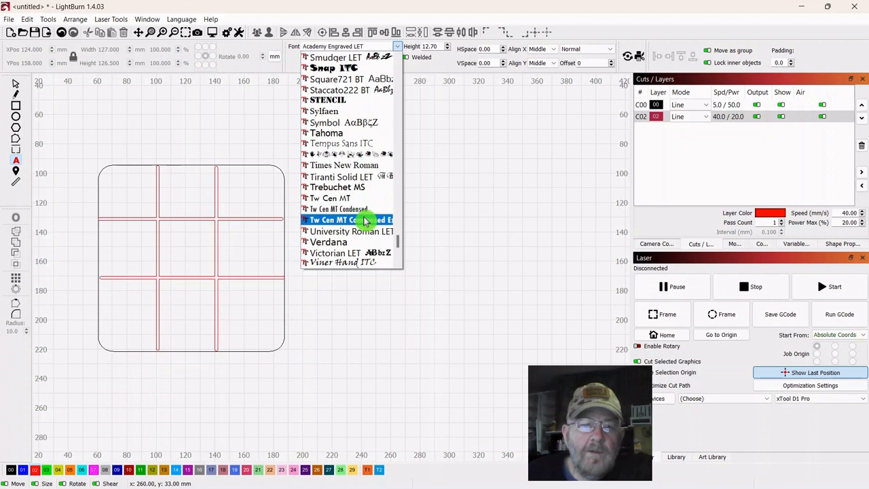
{"action": "scroll", "coordinate": [363, 221], "scroll_direction": "down", "scroll_amount": 13}
{"action": "scroll", "coordinate": [365, 220], "scroll_direction": "up", "scroll_amount": 4}
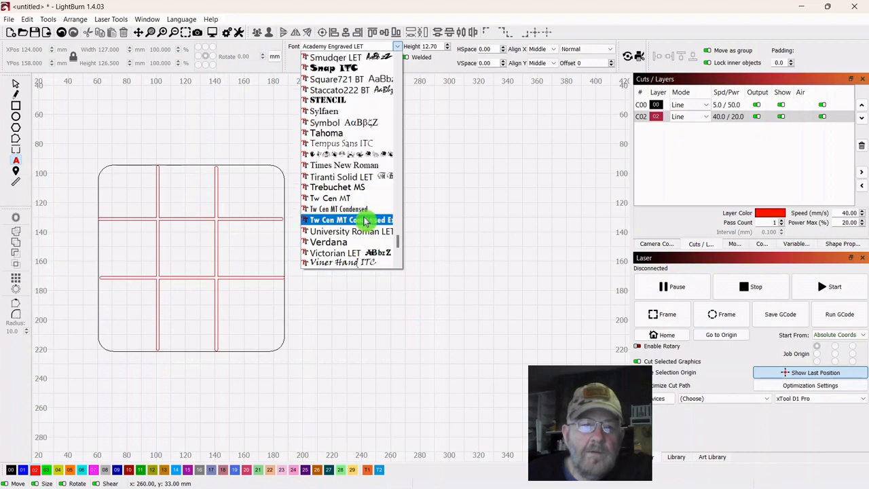
{"action": "left_click", "coordinate": [342, 155]}
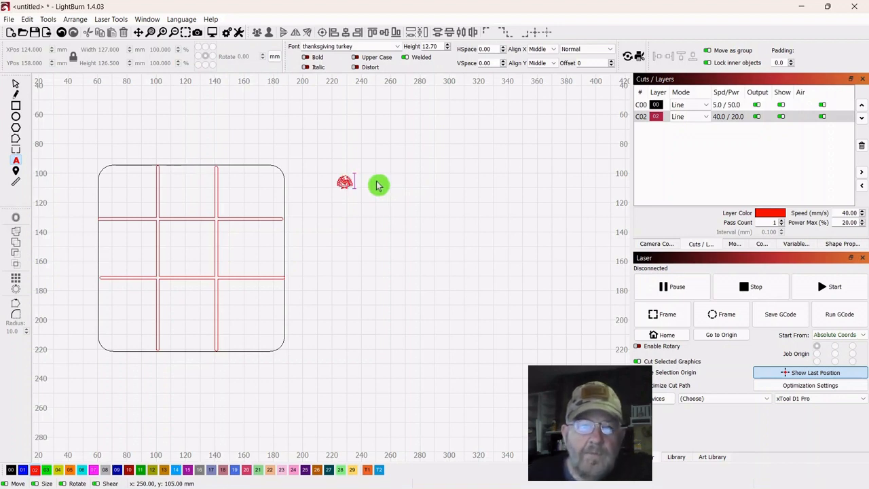
{"action": "key", "text": "Escape"}
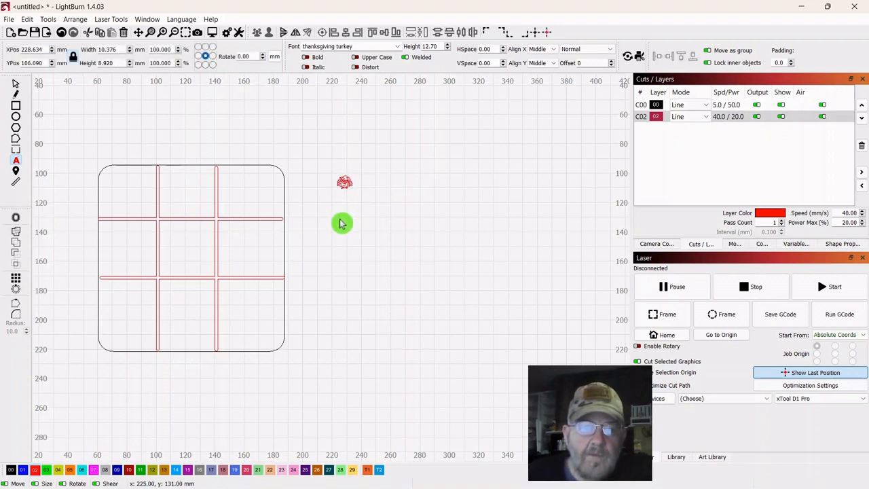
Add a second thanksgiving turkey character, the turkey holding a Happy Thanksgiving sign, below the first at about X 224, Y 134 mm
{"action": "left_click", "coordinate": [340, 222]}
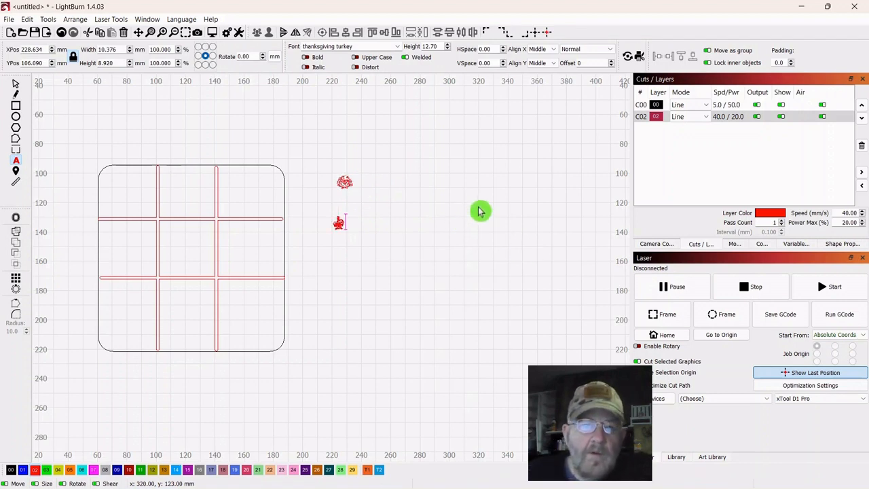
{"action": "left_click", "coordinate": [429, 190]}
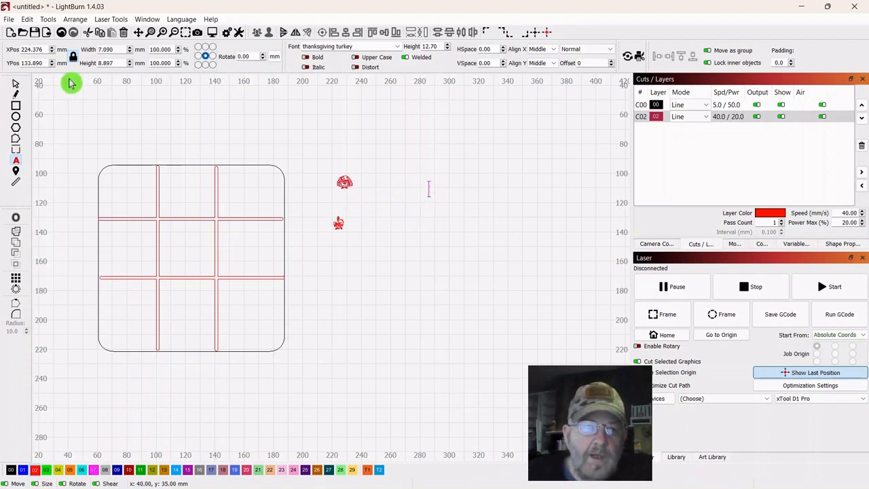
{"action": "left_click", "coordinate": [17, 86]}
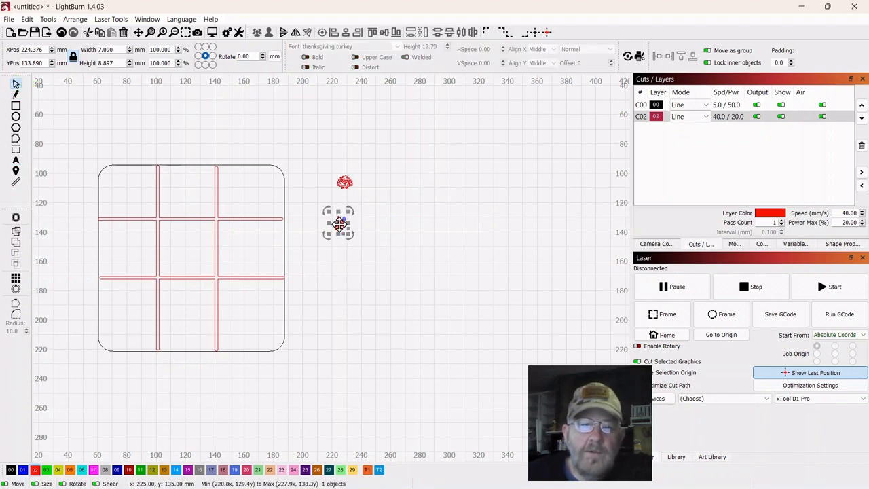
Move the sign-holding turkey directly beneath the fan-tailed one and enlarge both together to about 29 by 70 mm overall
{"action": "mouse_move", "coordinate": [338, 222]}
{"action": "left_mouse_down"}
{"action": "mouse_move", "coordinate": [347, 221]}
{"action": "mouse_move", "coordinate": [344, 208]}
{"action": "left_mouse_up"}
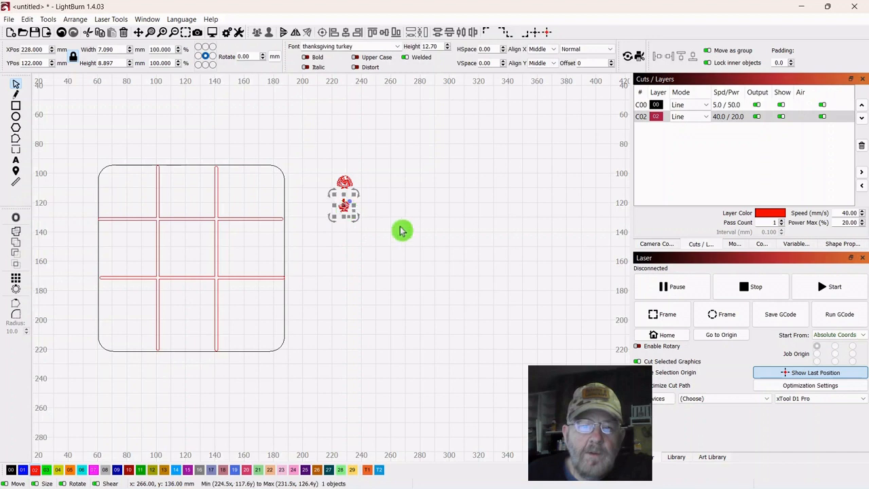
{"action": "left_click_drag", "start_coordinate": [375, 151], "coordinate": [320, 258]}
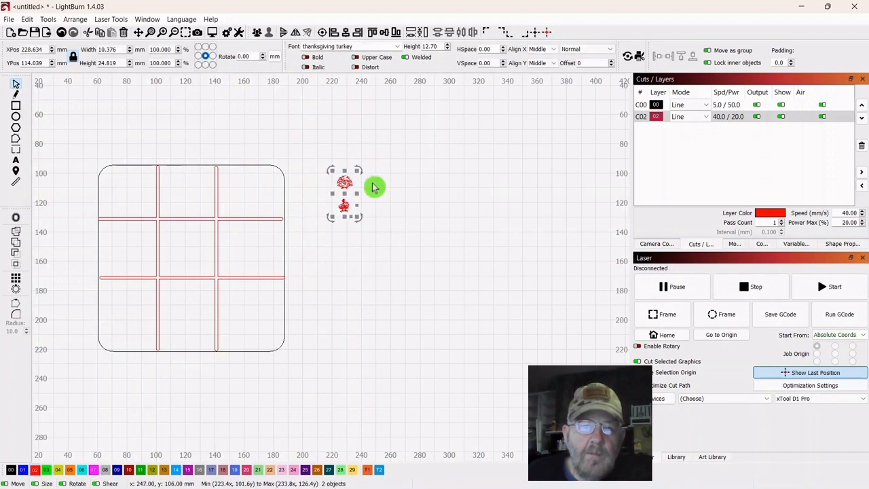
{"action": "left_click_drag", "start_coordinate": [356, 169], "coordinate": [357, 212]}
{"action": "left_click", "coordinate": [418, 242]}
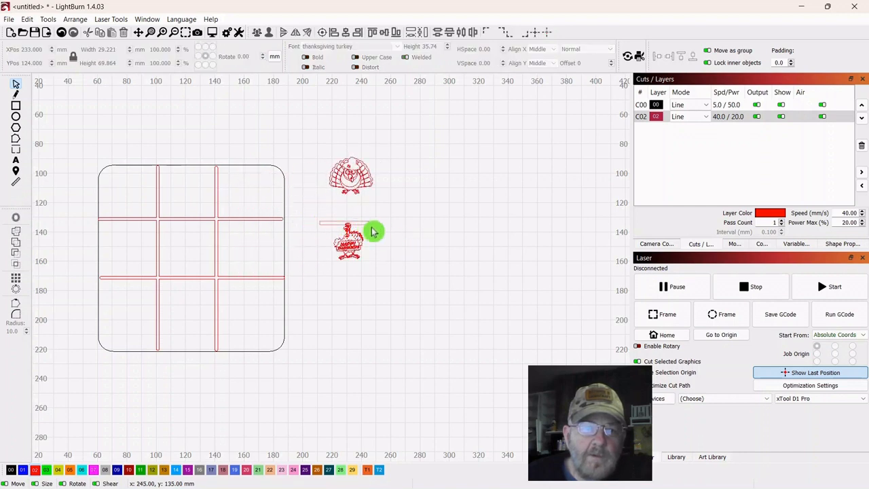
Enlarge the sign-holding turkey to about 23 by 29 mm and place both turkeys in the board's upper and middle right cells
{"action": "left_click", "coordinate": [363, 256]}
{"action": "mouse_move", "coordinate": [253, 256]}
{"action": "left_mouse_down"}
{"action": "mouse_move", "coordinate": [271, 222]}
{"action": "mouse_move", "coordinate": [252, 253]}
{"action": "left_mouse_up"}
{"action": "left_click", "coordinate": [353, 254]}
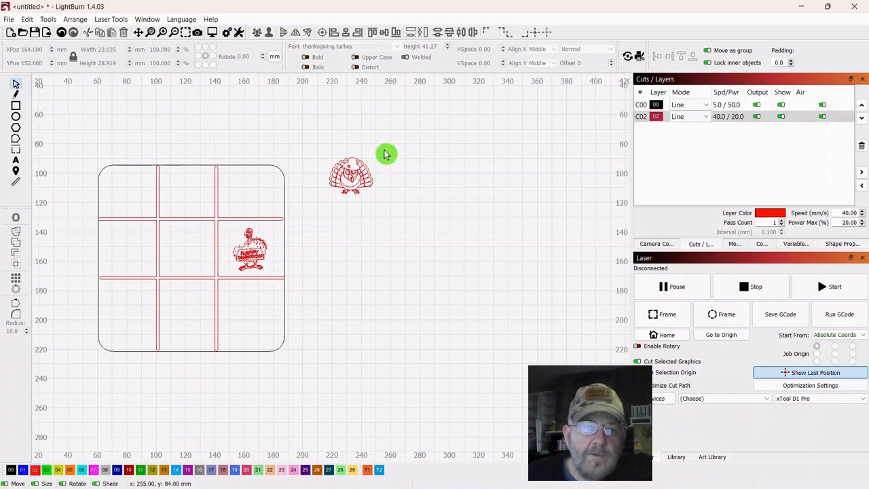
{"action": "left_click_drag", "start_coordinate": [380, 143], "coordinate": [252, 197]}
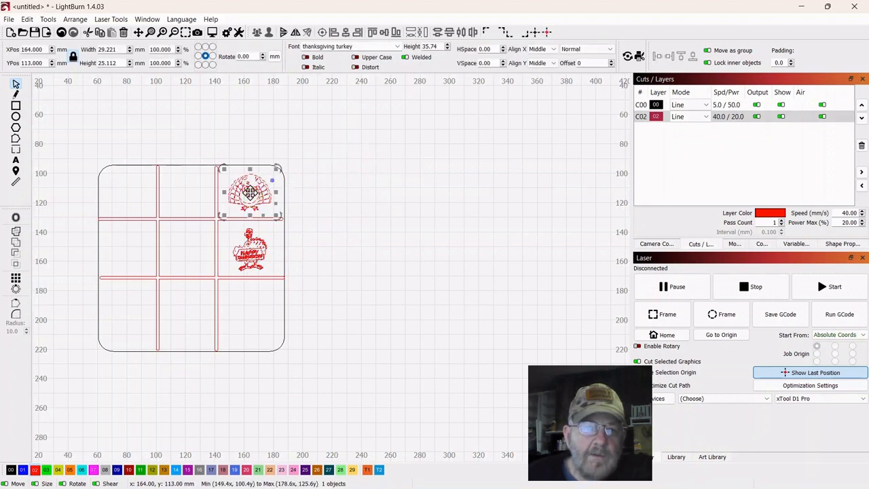
{"action": "left_click", "coordinate": [325, 219]}
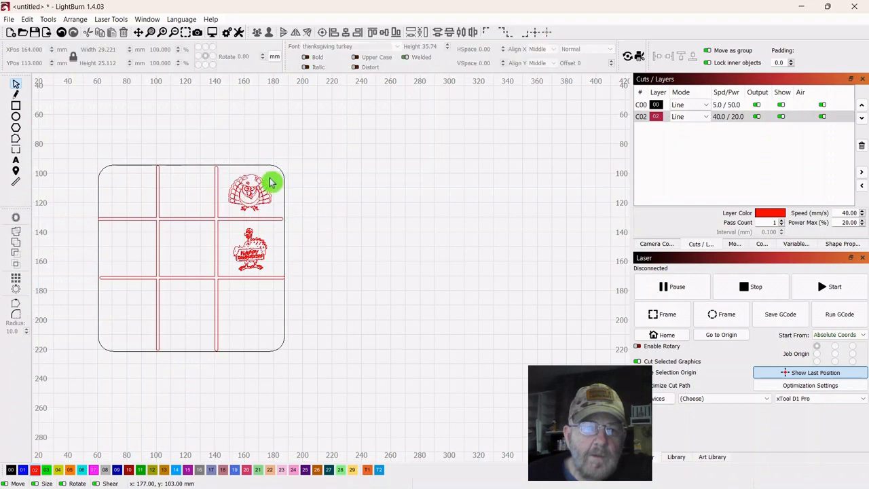
Move both turkeys back out to the right of the board, the fan-tailed one at X 254, Y 105 and the sign-holder at X 253, Y 147 mm
{"action": "left_click", "coordinate": [252, 197]}
{"action": "left_click_drag", "start_coordinate": [255, 196], "coordinate": [387, 185]}
{"action": "left_click", "coordinate": [315, 265]}
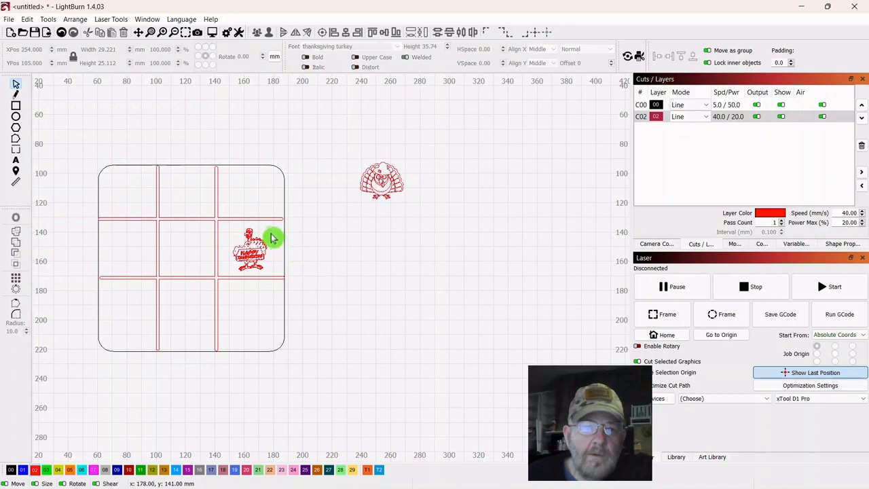
{"action": "left_click", "coordinate": [244, 264]}
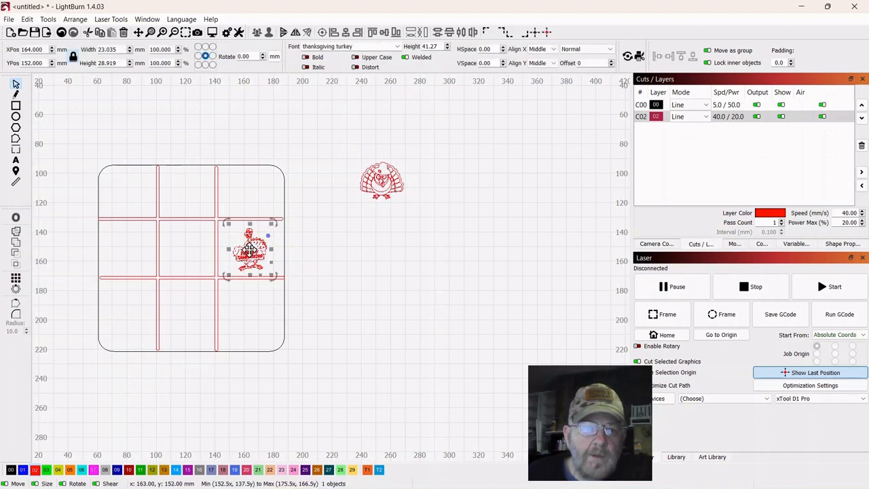
{"action": "left_click_drag", "start_coordinate": [250, 250], "coordinate": [382, 247]}
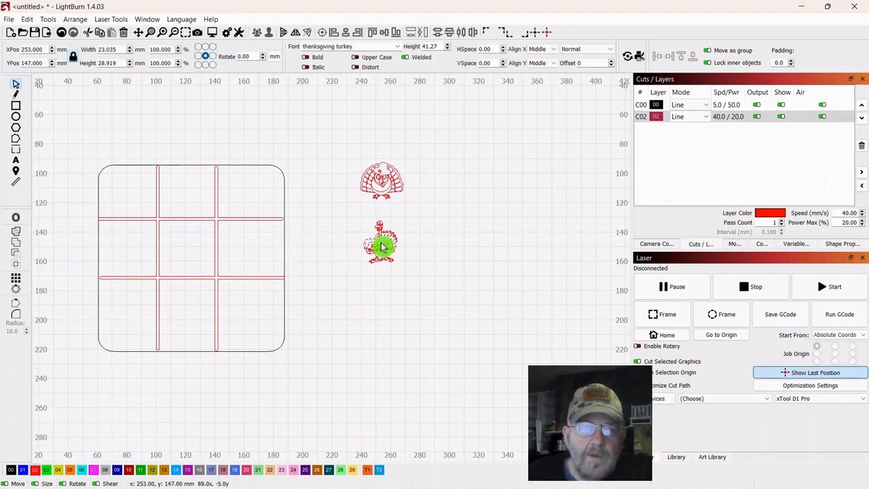
{"action": "left_click", "coordinate": [438, 289]}
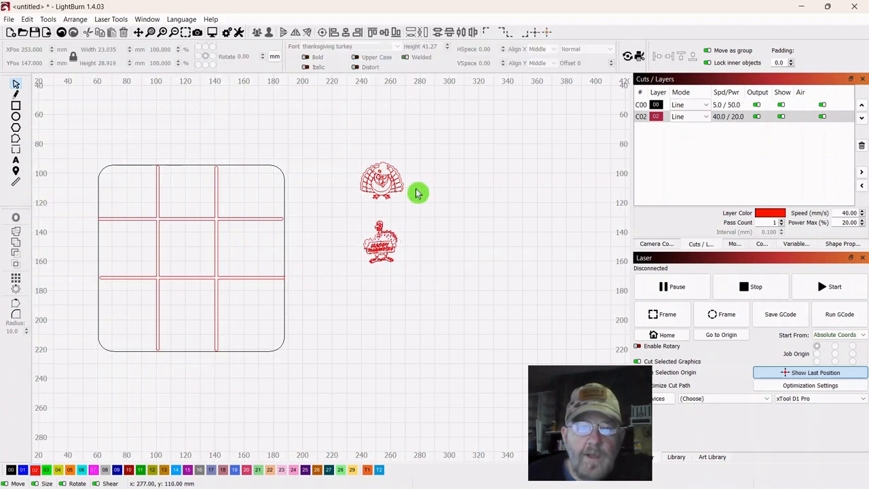
Try selecting the fan-tailed turkey with selection boxes drawn in both directions, fully enclosing it or only crossing it
{"action": "left_click_drag", "start_coordinate": [426, 157], "coordinate": [345, 212]}
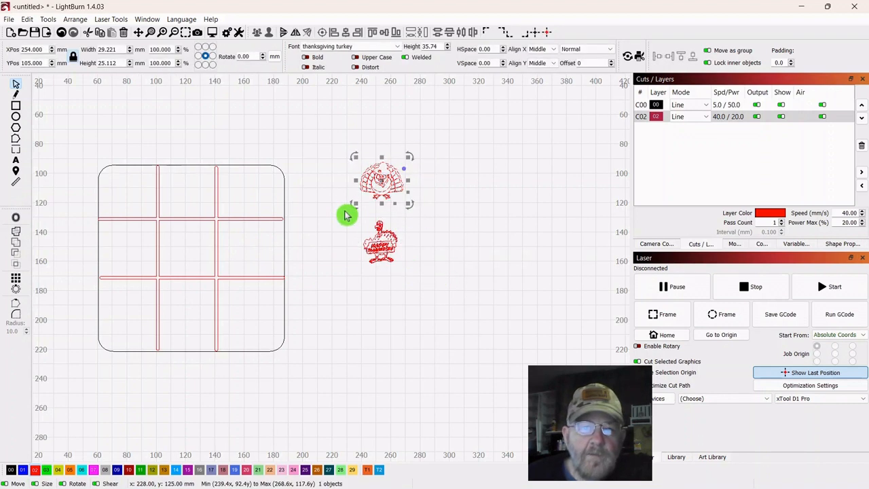
{"action": "left_click", "coordinate": [413, 235]}
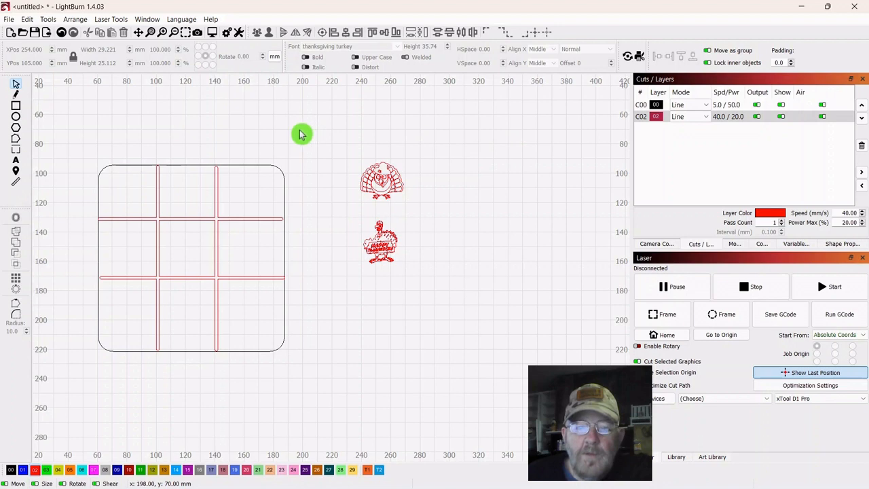
{"action": "left_click_drag", "start_coordinate": [300, 131], "coordinate": [375, 198]}
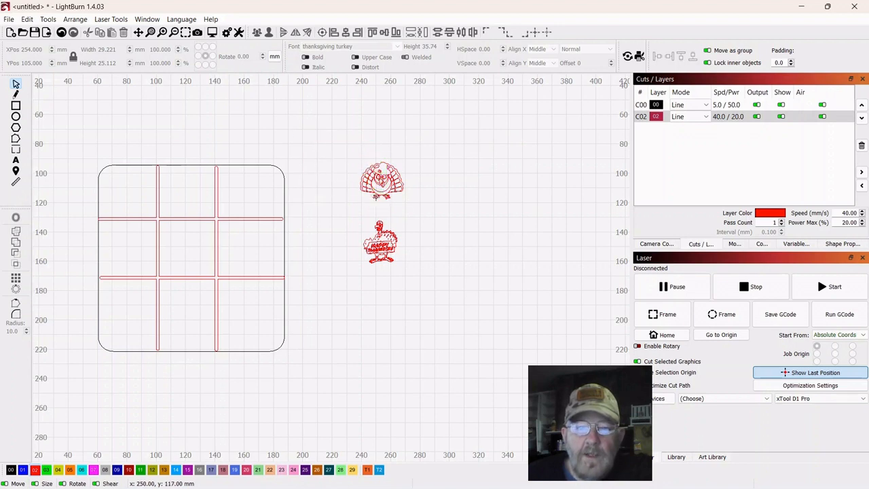
{"action": "left_click_drag", "start_coordinate": [300, 136], "coordinate": [435, 216]}
{"action": "left_click", "coordinate": [441, 211]}
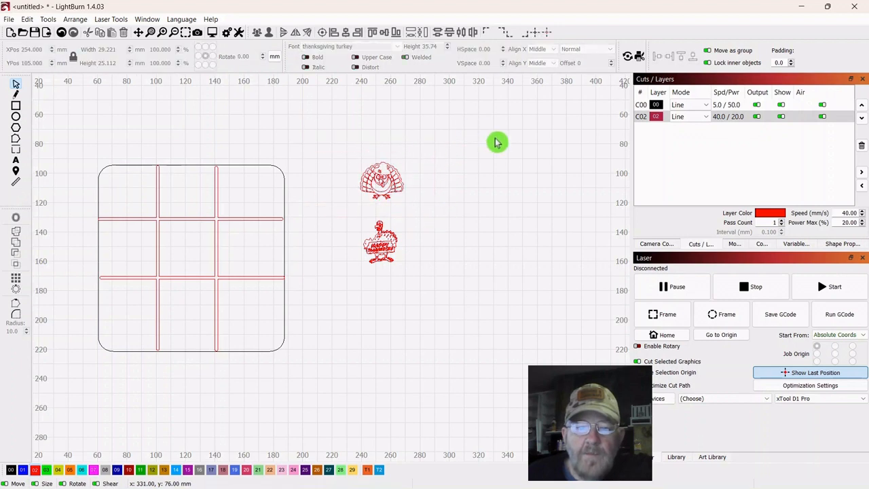
{"action": "left_click_drag", "start_coordinate": [498, 138], "coordinate": [448, 140]}
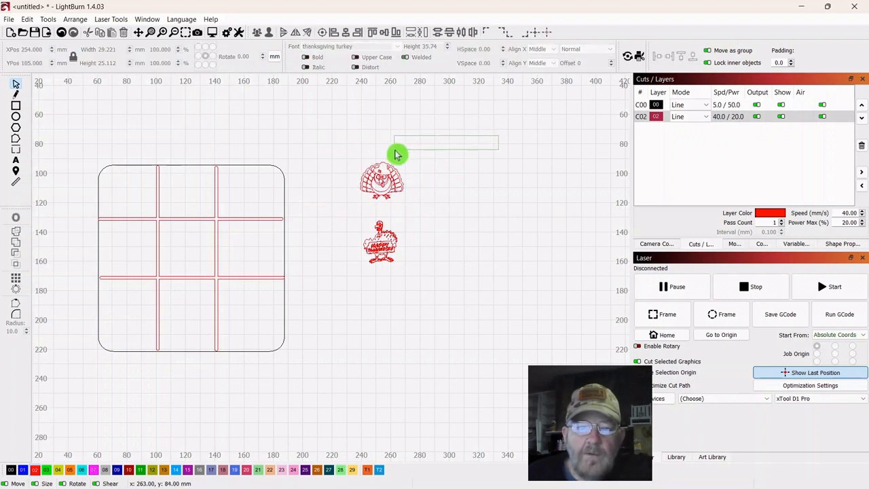
{"action": "left_click_drag", "start_coordinate": [388, 193], "coordinate": [389, 194]}
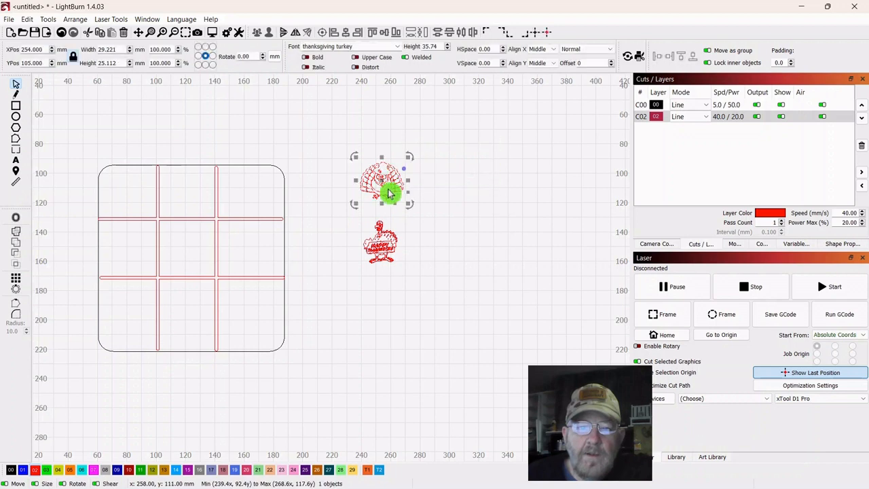
{"action": "left_click", "coordinate": [511, 215]}
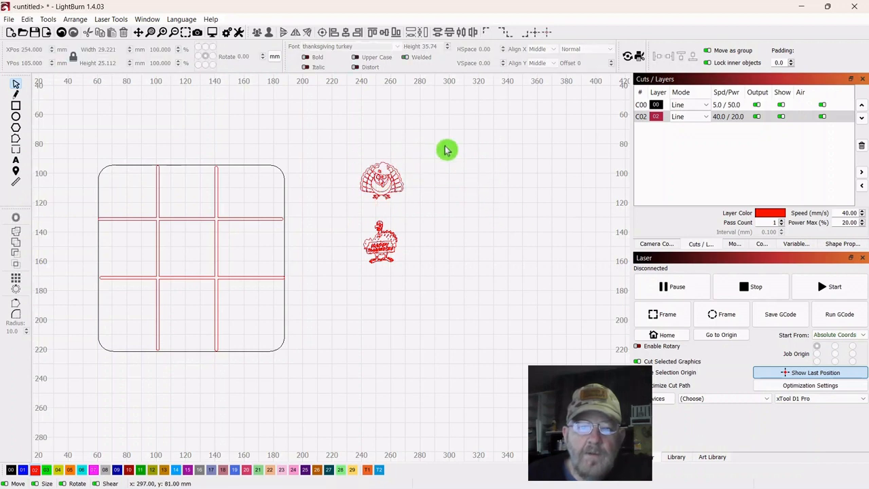
Offset the fan-tailed turkey outward by 0.5 mm with round corners, outer shapes only, and move the original aside to X 334, Y 97 mm
{"action": "left_click_drag", "start_coordinate": [366, 186], "coordinate": [367, 187]}
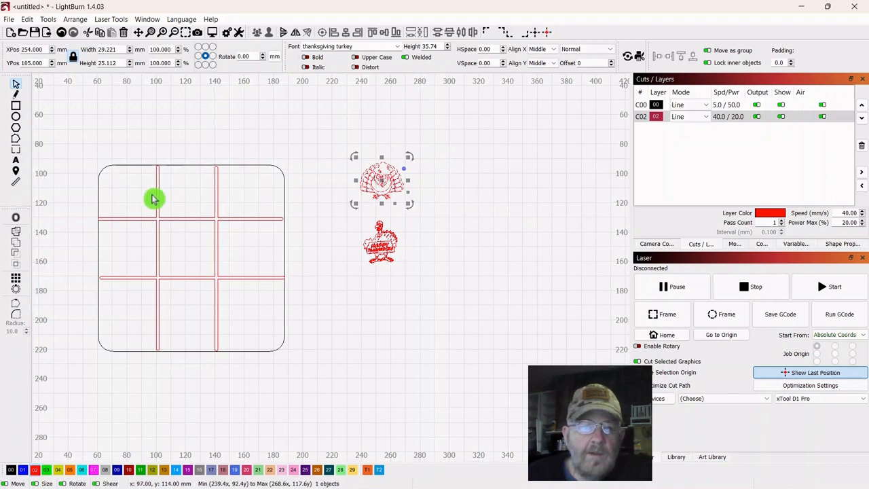
{"action": "left_click", "coordinate": [17, 222]}
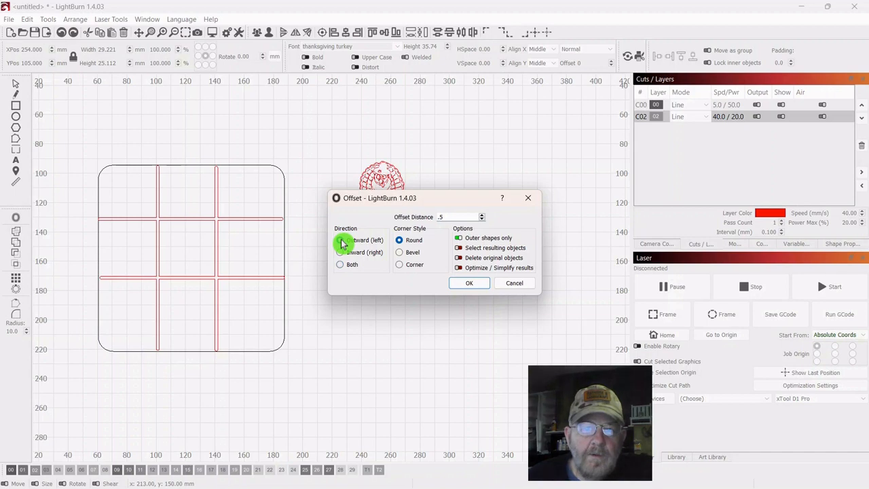
{"action": "left_click", "coordinate": [469, 284]}
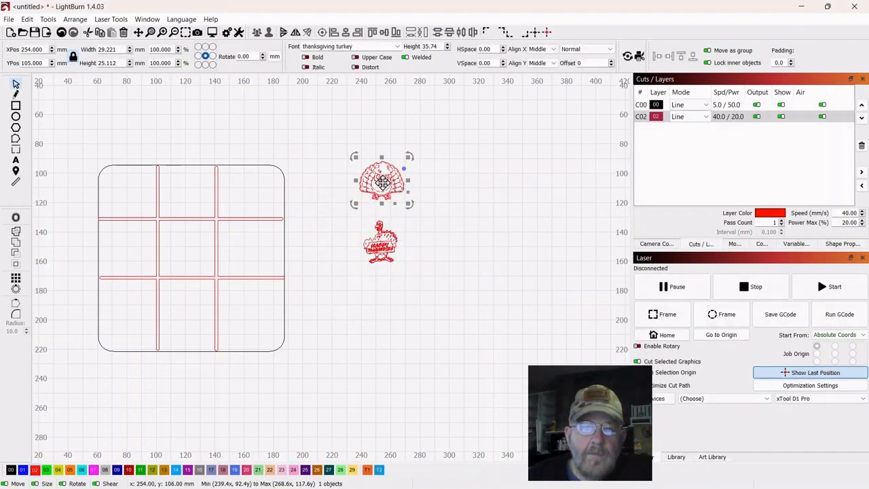
{"action": "left_click_drag", "start_coordinate": [417, 190], "coordinate": [504, 173]}
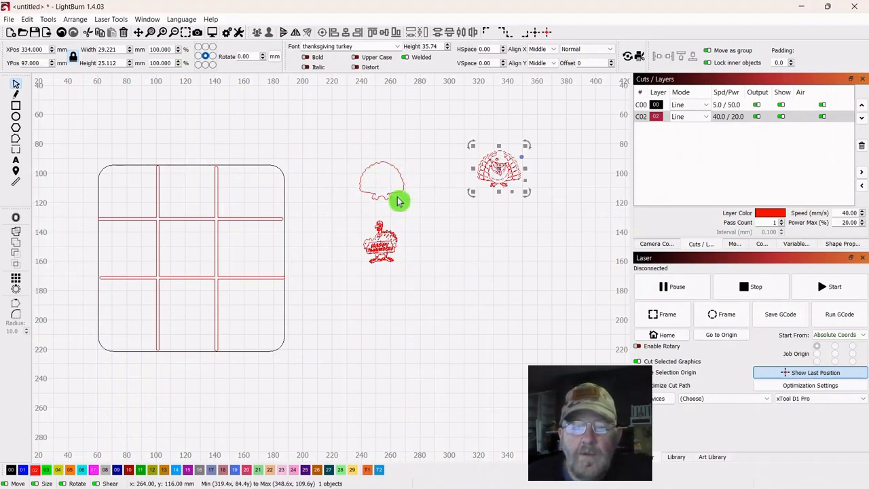
Ungroup the fan-tailed turkey's offset outline and delete the tiny stray shape inside its right foot
{"action": "scroll", "coordinate": [421, 202], "scroll_direction": "up", "scroll_amount": 5}
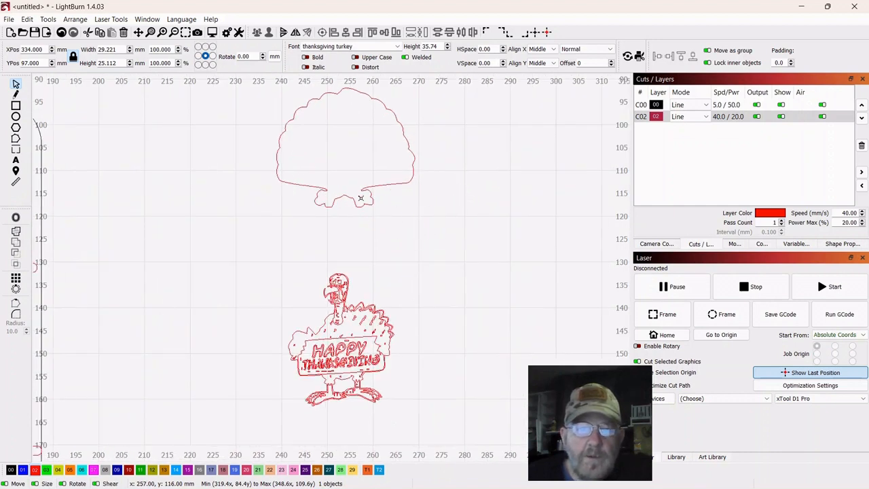
{"action": "left_click", "coordinate": [419, 225]}
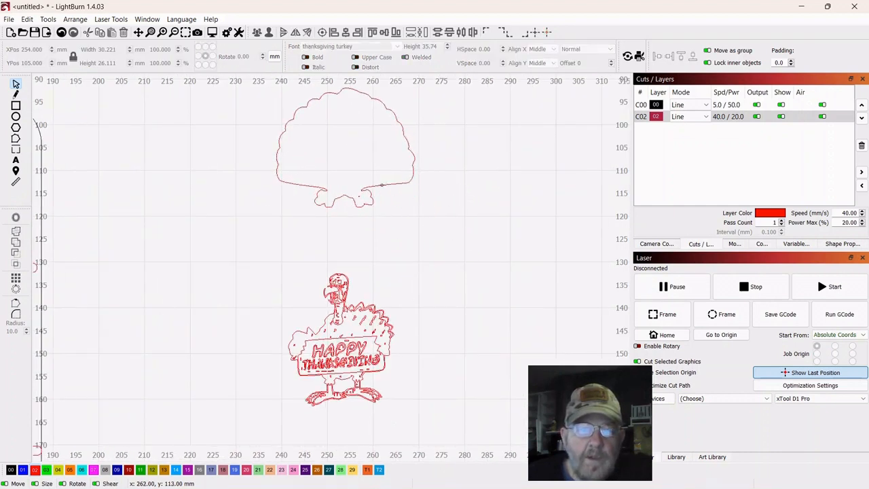
{"action": "left_click", "coordinate": [343, 163]}
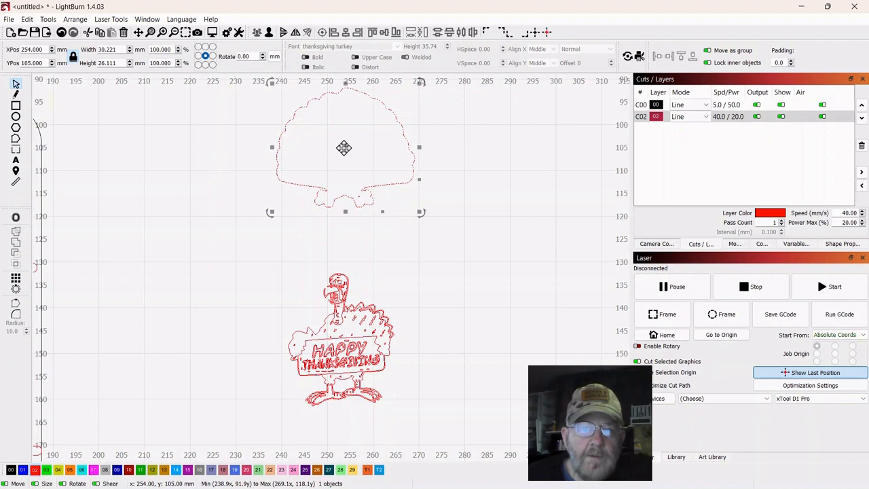
{"action": "right_click", "coordinate": [344, 148]}
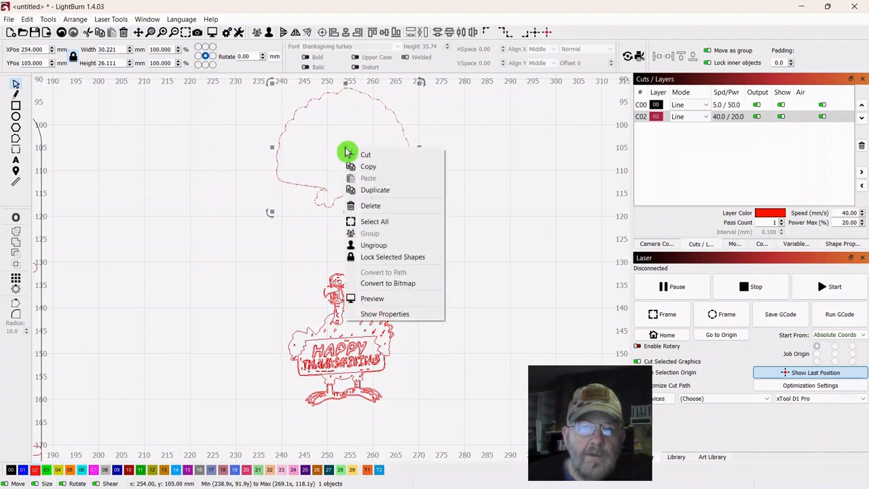
{"action": "left_click", "coordinate": [373, 247]}
{"action": "left_click", "coordinate": [430, 231]}
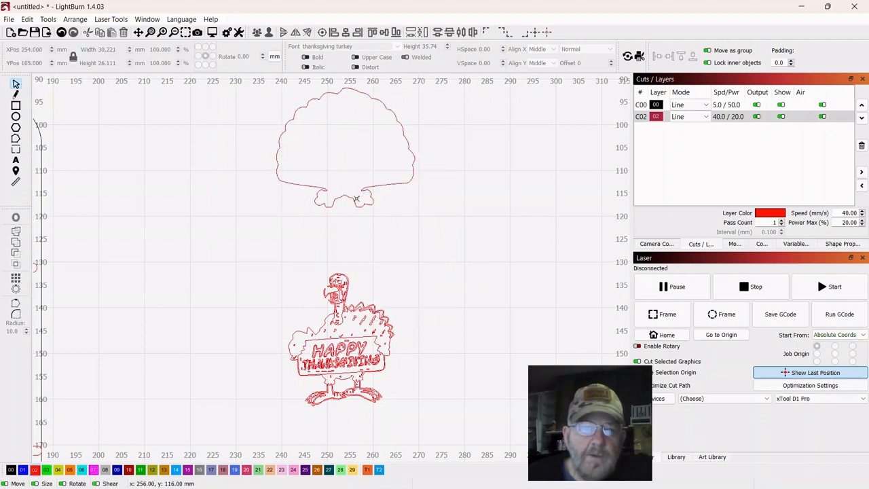
{"action": "scroll", "coordinate": [356, 199], "scroll_direction": "up", "scroll_amount": 4}
{"action": "left_click", "coordinate": [377, 184]}
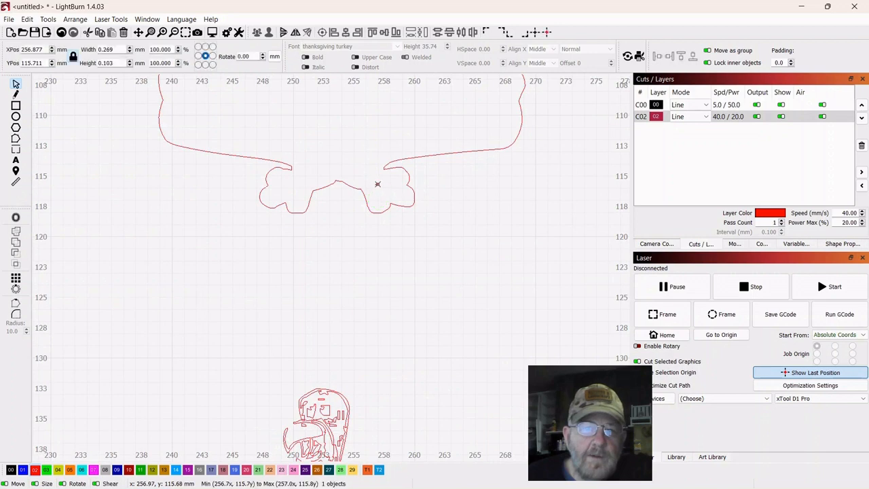
{"action": "right_click", "coordinate": [377, 184]}
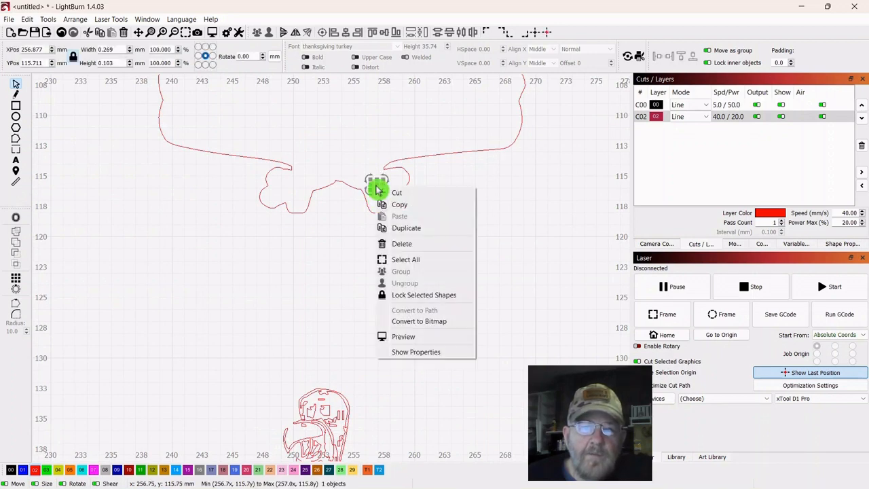
{"action": "left_click", "coordinate": [397, 244]}
{"action": "scroll", "coordinate": [464, 235], "scroll_direction": "down", "scroll_amount": 6}
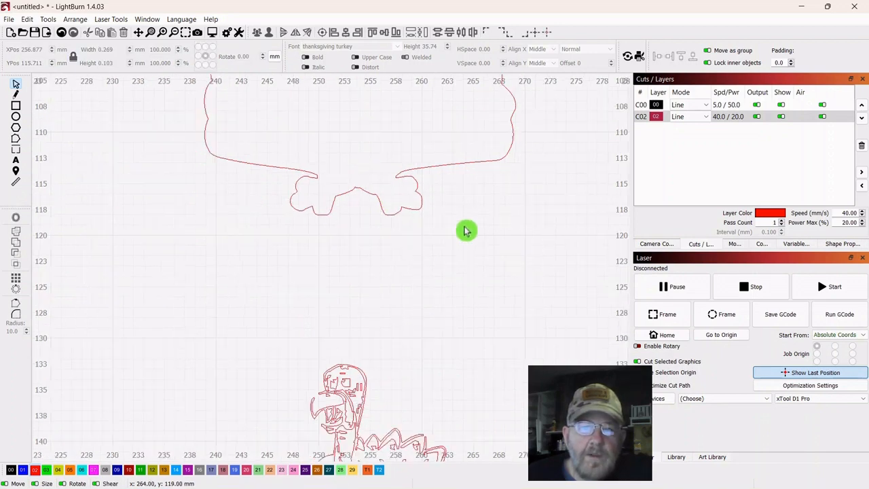
Assign the fan-tailed turkey's offset outline to the black cutting layer 00
{"action": "left_click_drag", "start_coordinate": [369, 264], "coordinate": [310, 262]}
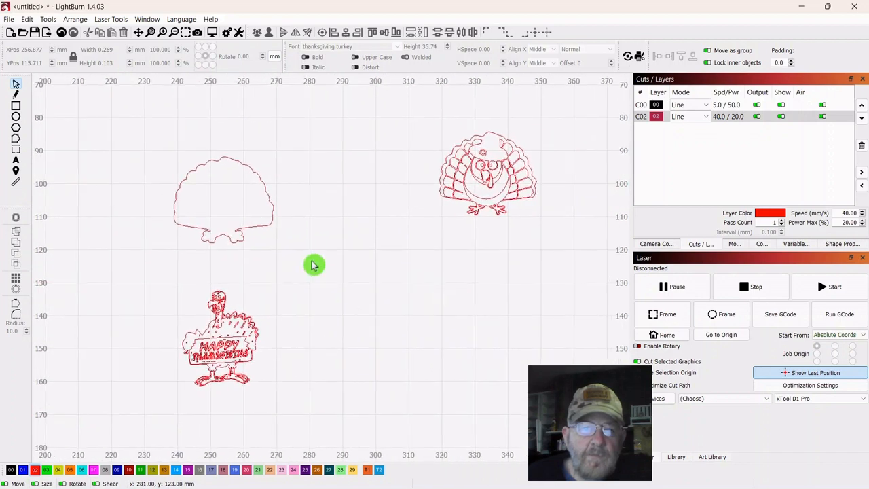
{"action": "left_click", "coordinate": [205, 208]}
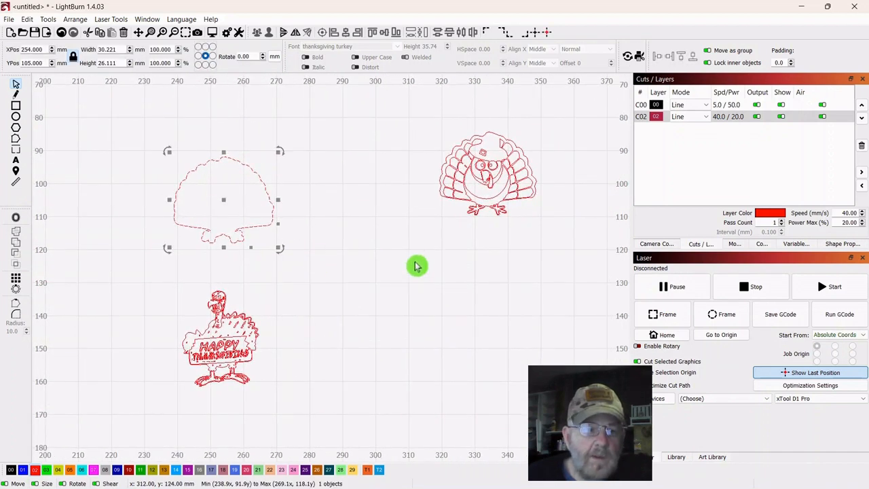
{"action": "left_click", "coordinate": [12, 471]}
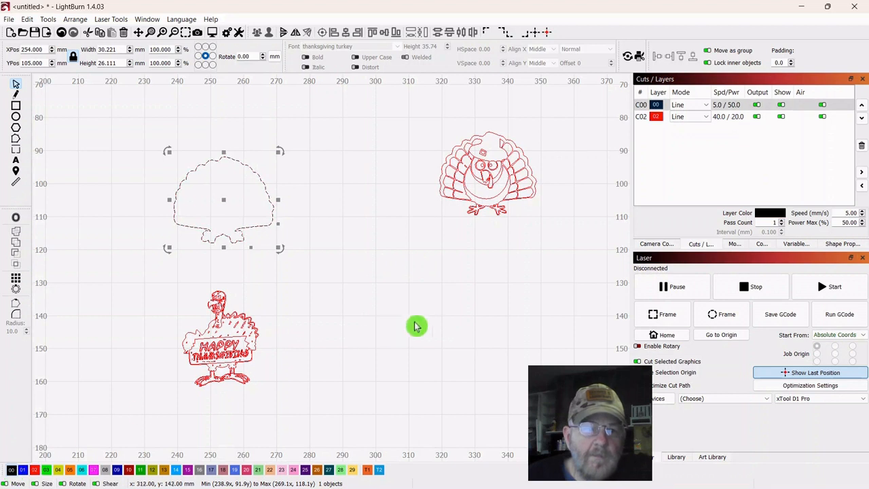
{"action": "left_click", "coordinate": [414, 324]}
Move the detailed fan-tailed turkey back inside its black outline, centred at X 254, Y 105 mm
{"action": "left_click_drag", "start_coordinate": [539, 120], "coordinate": [431, 264]}
{"action": "left_click", "coordinate": [506, 183]}
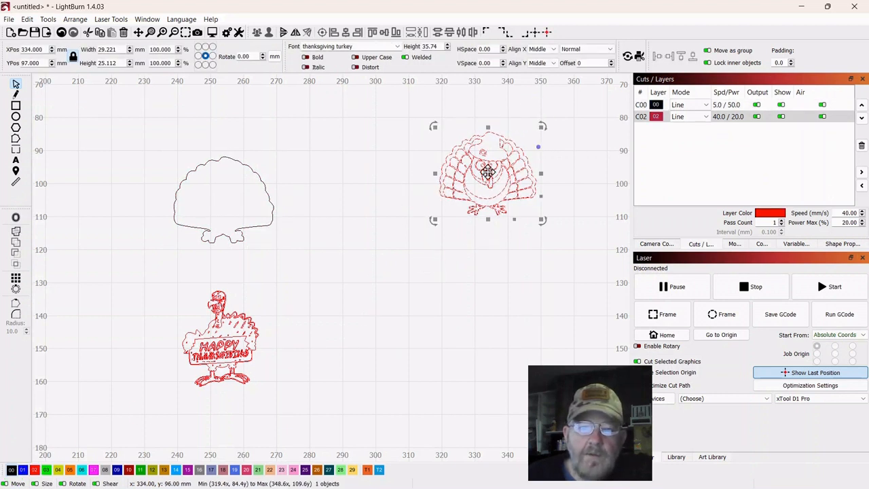
{"action": "left_click_drag", "start_coordinate": [505, 183], "coordinate": [226, 206]}
{"action": "left_click", "coordinate": [374, 234]}
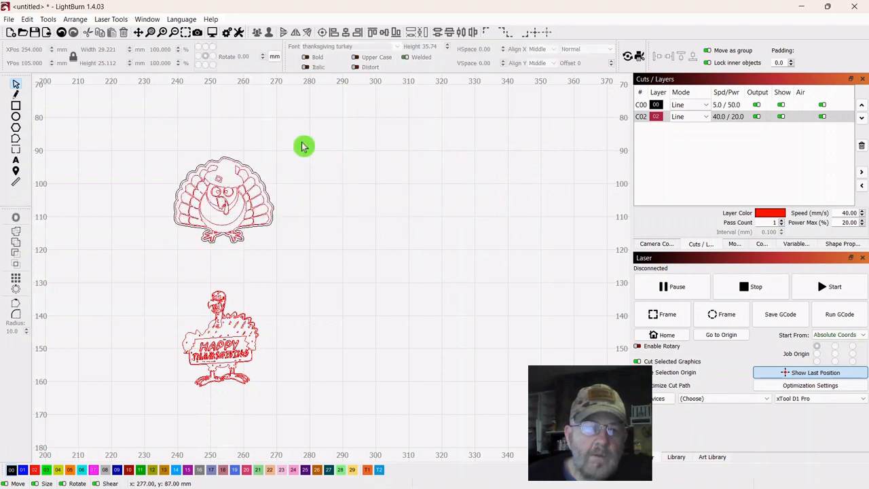
Group the fan-tailed turkey with its surrounding black outline
{"action": "left_click_drag", "start_coordinate": [303, 146], "coordinate": [155, 252]}
{"action": "left_click", "coordinate": [176, 203]}
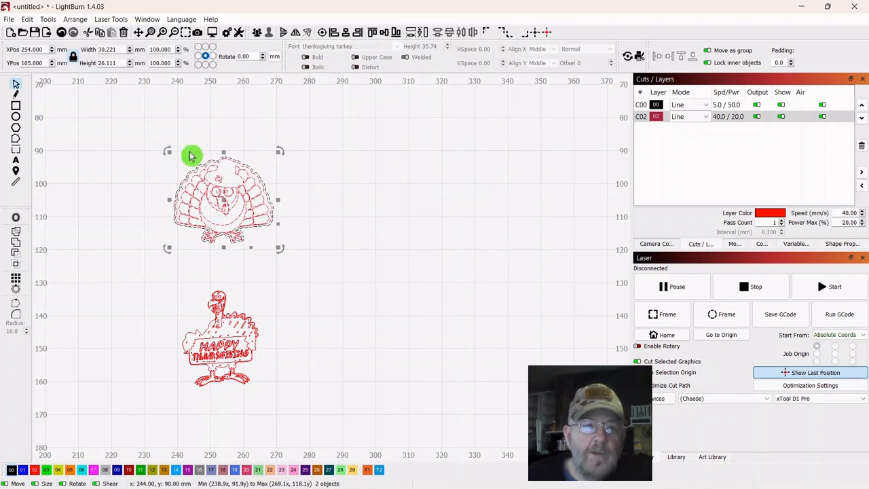
{"action": "right_click", "coordinate": [224, 200]}
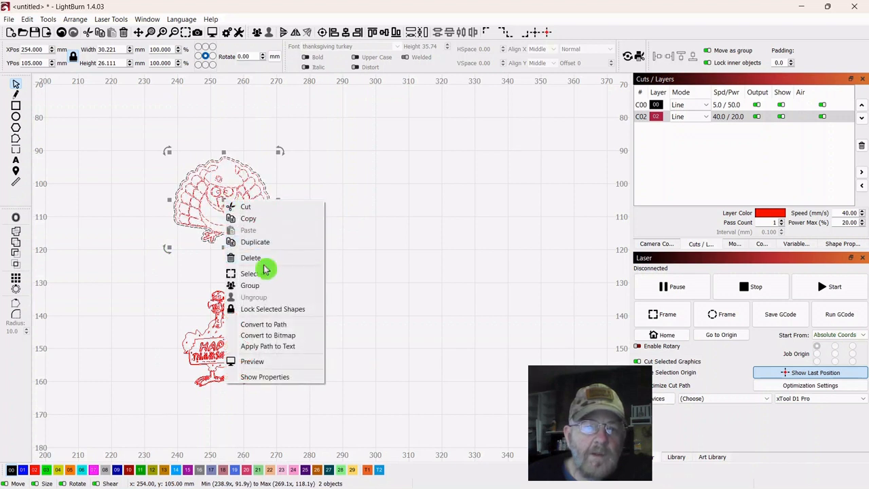
{"action": "left_click", "coordinate": [250, 286]}
{"action": "left_click", "coordinate": [356, 237]}
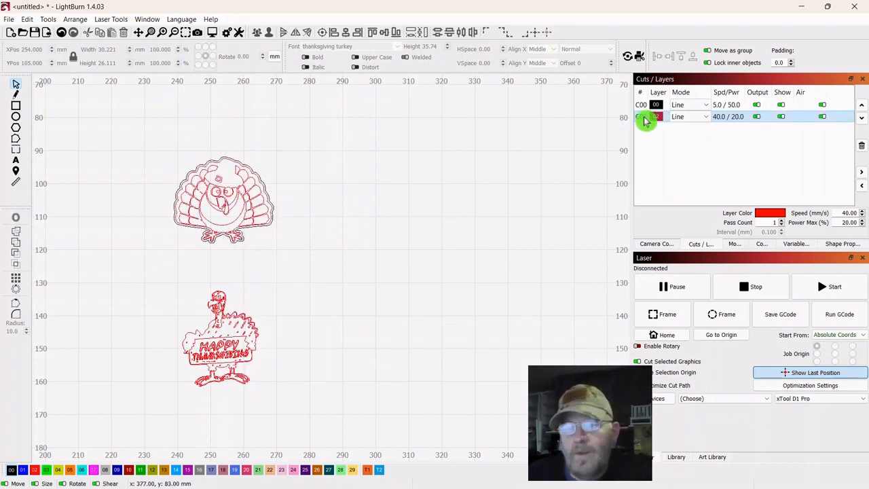
Reorder the cut layers so the red layer 02 runs before the black layer 00
{"action": "left_click", "coordinate": [679, 106]}
{"action": "left_click", "coordinate": [680, 137]}
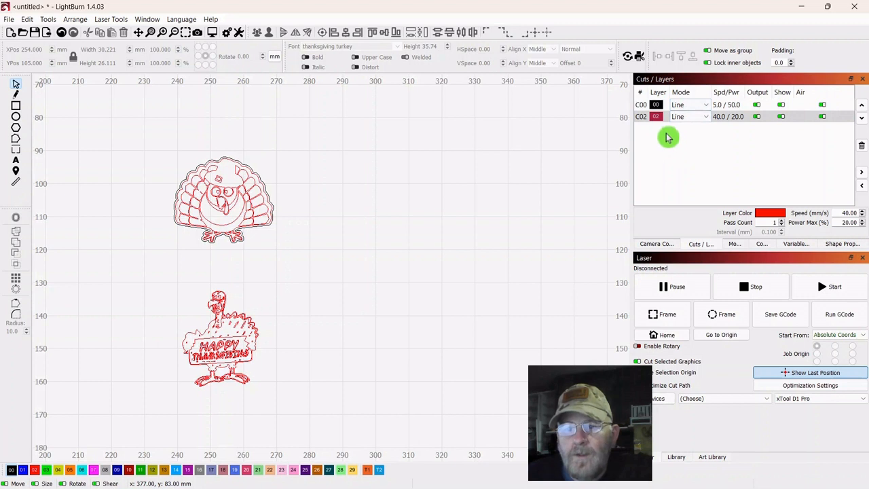
{"action": "left_click", "coordinate": [657, 120]}
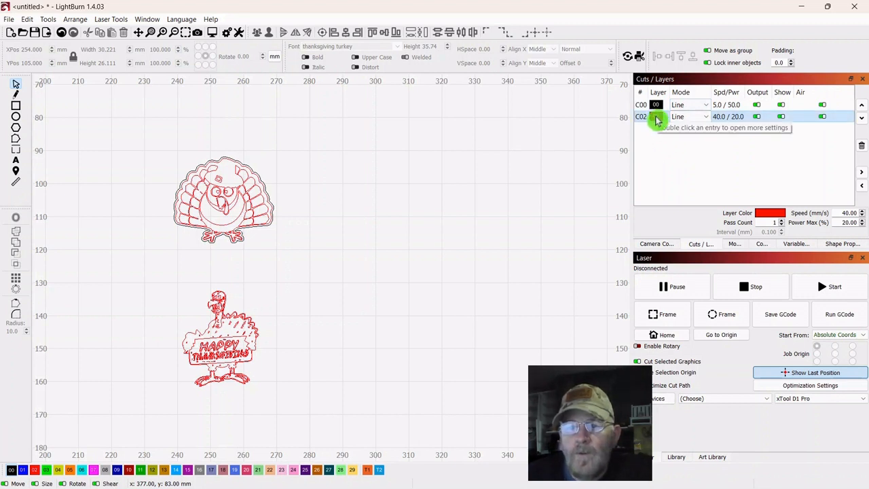
{"action": "left_click_drag", "start_coordinate": [657, 120], "coordinate": [656, 109]}
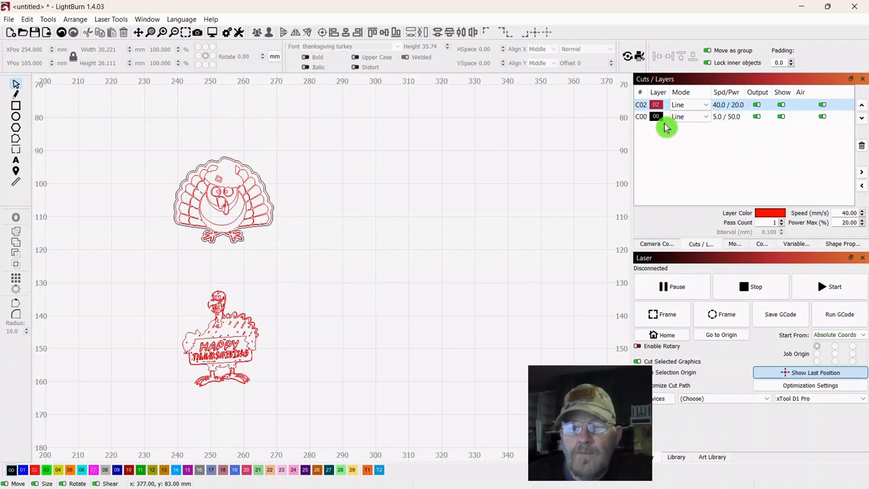
Offset the sign-holding turkey outward by 0.5 mm with round corners and outer shapes only
{"action": "scroll", "coordinate": [404, 238], "scroll_direction": "down", "scroll_amount": 3}
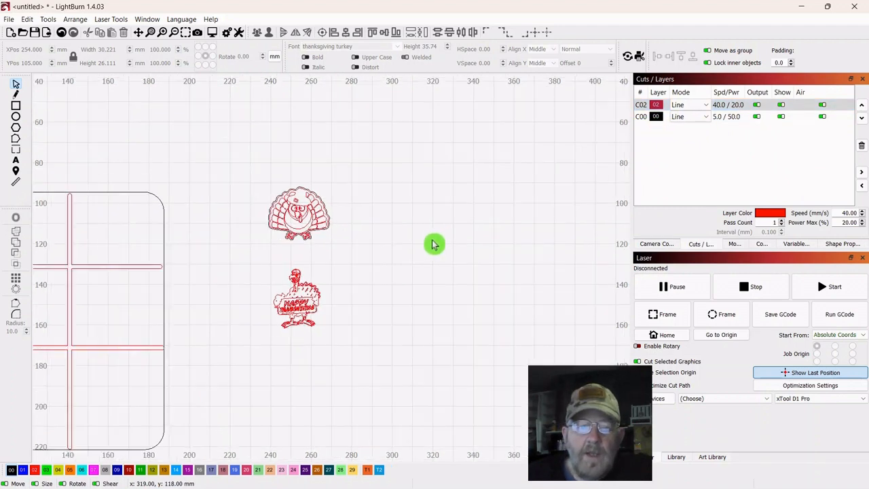
{"action": "scroll", "coordinate": [432, 321], "scroll_direction": "down", "scroll_amount": 2}
{"action": "left_click_drag", "start_coordinate": [436, 351], "coordinate": [456, 332]}
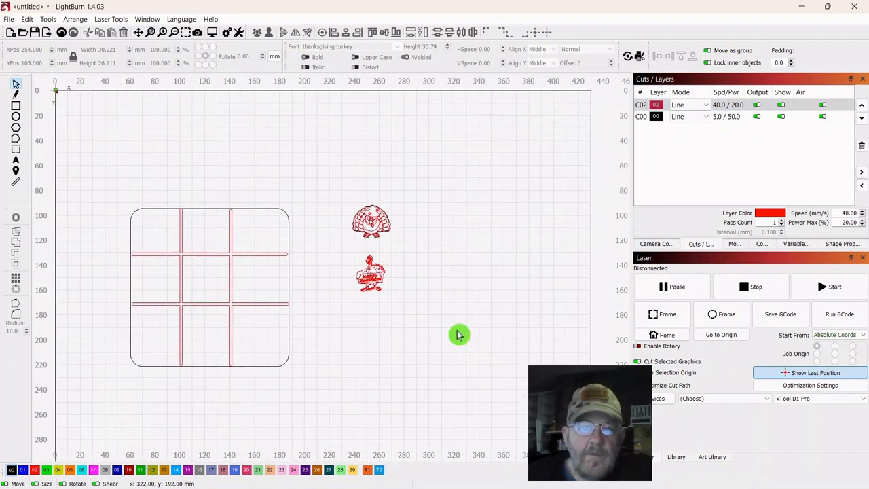
{"action": "scroll", "coordinate": [452, 292], "scroll_direction": "up", "scroll_amount": 2}
{"action": "scroll", "coordinate": [452, 294], "scroll_direction": "up", "scroll_amount": 1}
{"action": "left_click_drag", "start_coordinate": [388, 228], "coordinate": [278, 329]}
{"action": "scroll", "coordinate": [415, 310], "scroll_direction": "up", "scroll_amount": 2}
{"action": "scroll", "coordinate": [343, 297], "scroll_direction": "up", "scroll_amount": 2}
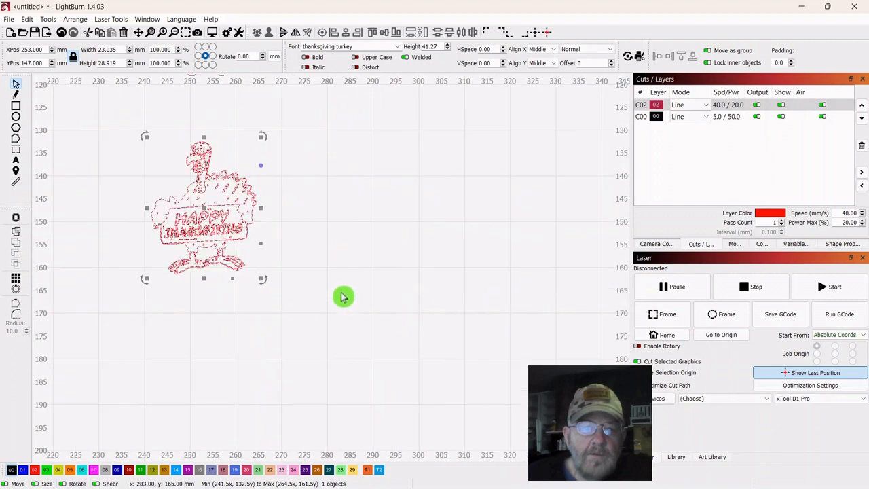
{"action": "left_click_drag", "start_coordinate": [344, 297], "coordinate": [517, 339]}
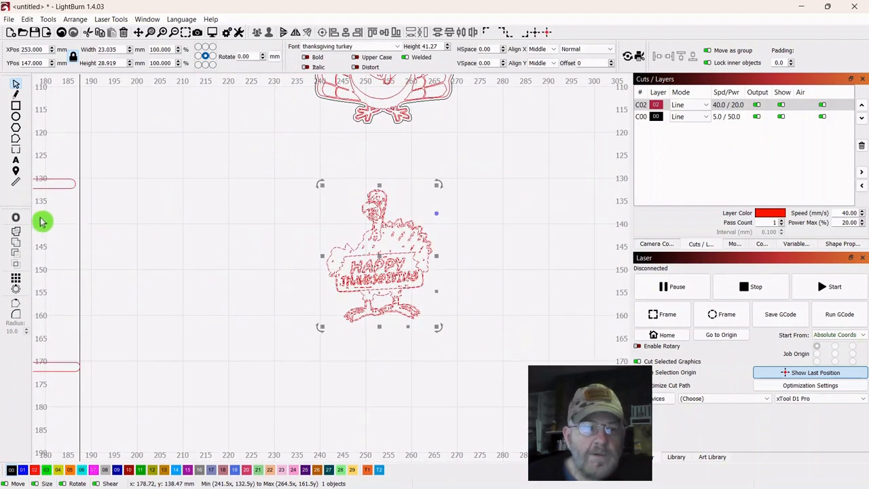
{"action": "left_click", "coordinate": [15, 221]}
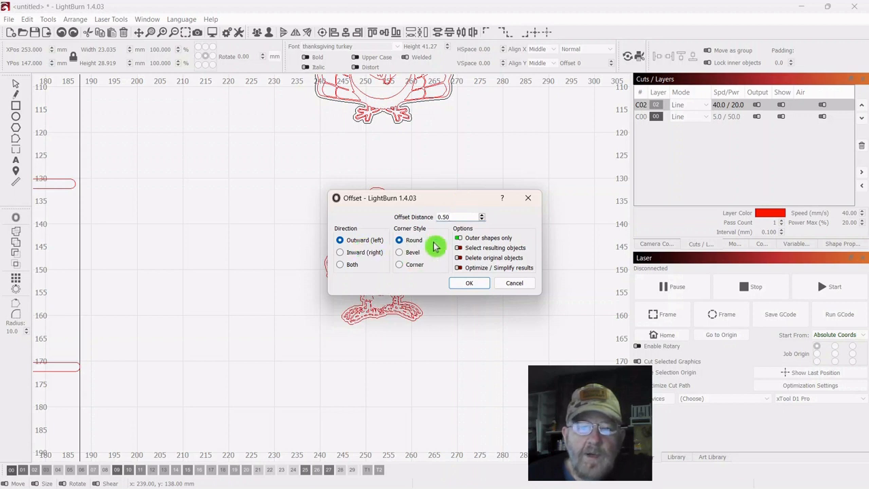
{"action": "left_click", "coordinate": [465, 286]}
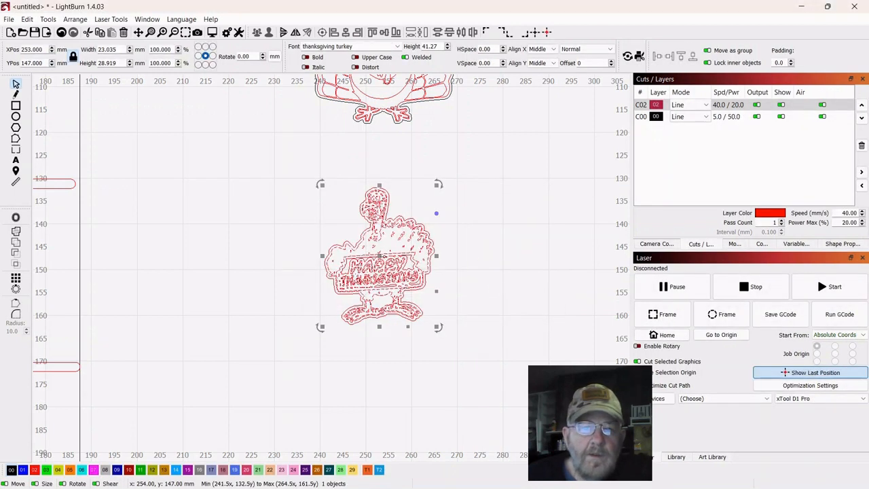
Move the original sign-holding turkey aside to X 213, Y 147 mm and ungroup its offset outline
{"action": "left_click_drag", "start_coordinate": [379, 255], "coordinate": [197, 261]}
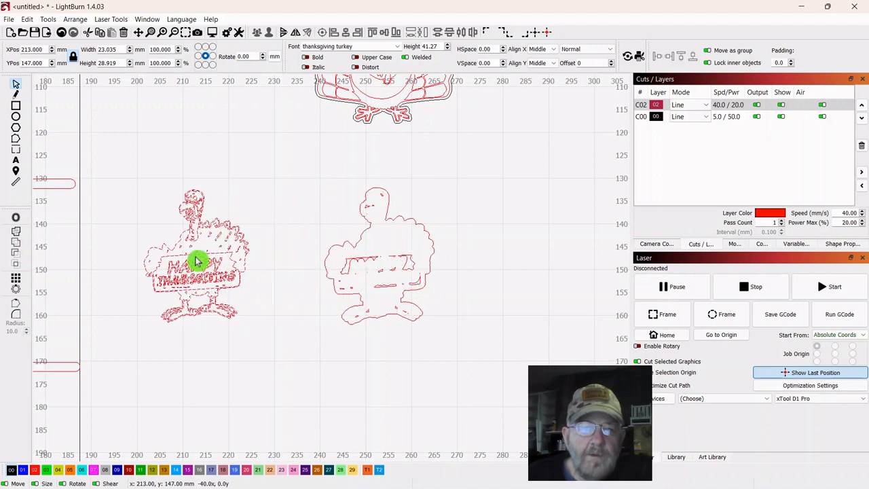
{"action": "left_click", "coordinate": [481, 223]}
{"action": "left_click_drag", "start_coordinate": [455, 177], "coordinate": [319, 363]}
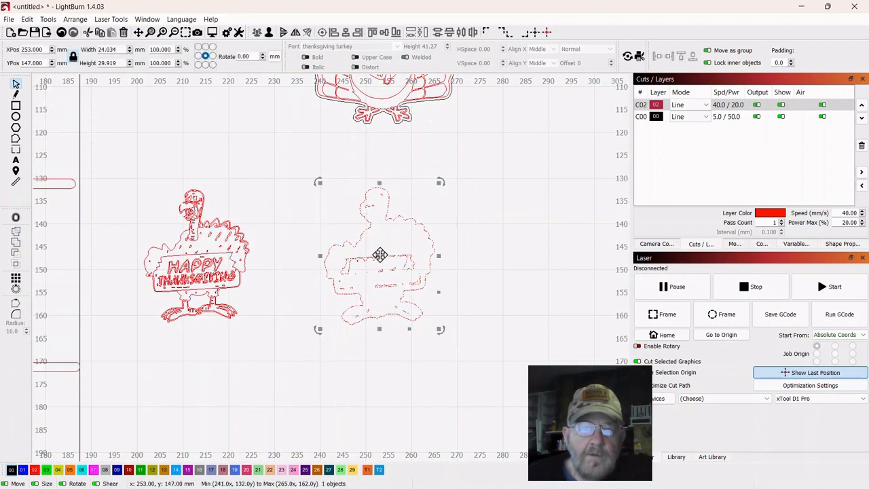
{"action": "right_click", "coordinate": [380, 256]}
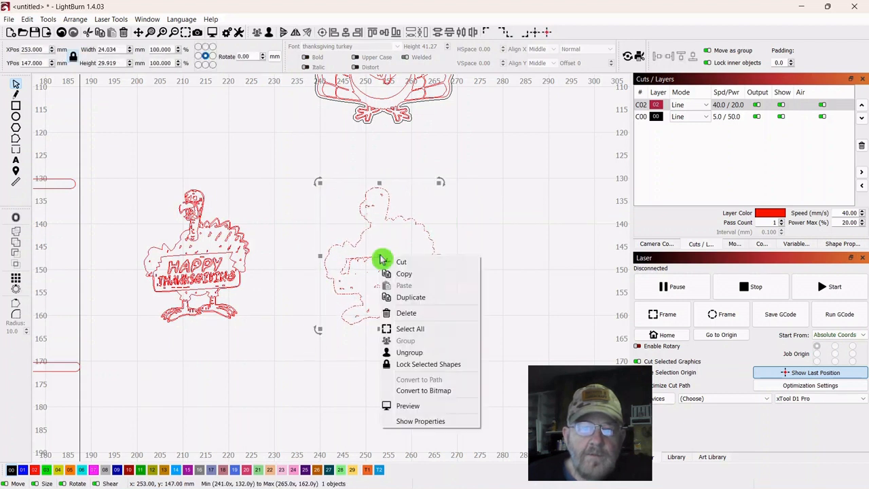
{"action": "left_click", "coordinate": [407, 353]}
Delete the stray shapes left along the sign's upper edge inside the sign-holding turkey's offset outline
{"action": "scroll", "coordinate": [490, 315], "scroll_direction": "up", "scroll_amount": 3}
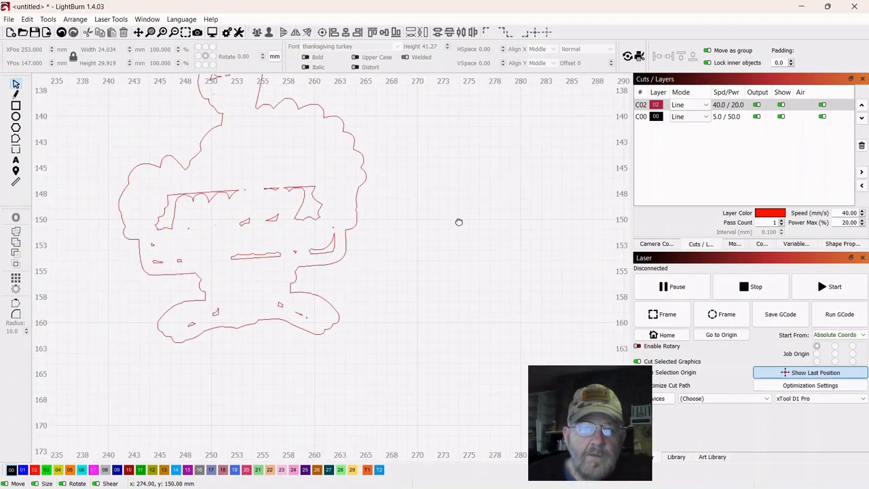
{"action": "left_click_drag", "start_coordinate": [459, 222], "coordinate": [575, 268]}
{"action": "scroll", "coordinate": [540, 253], "scroll_direction": "down", "scroll_amount": 2}
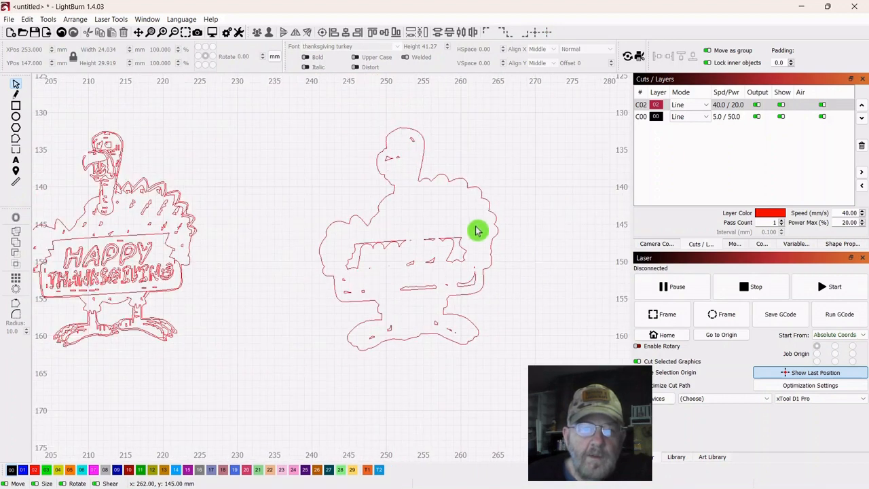
{"action": "left_click_drag", "start_coordinate": [467, 221], "coordinate": [379, 274]}
{"action": "right_click", "coordinate": [405, 255]}
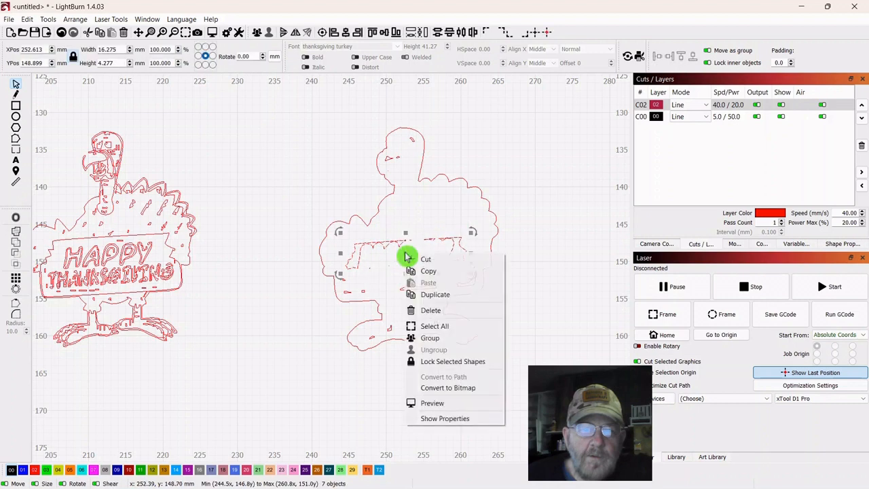
{"action": "left_click", "coordinate": [432, 312]}
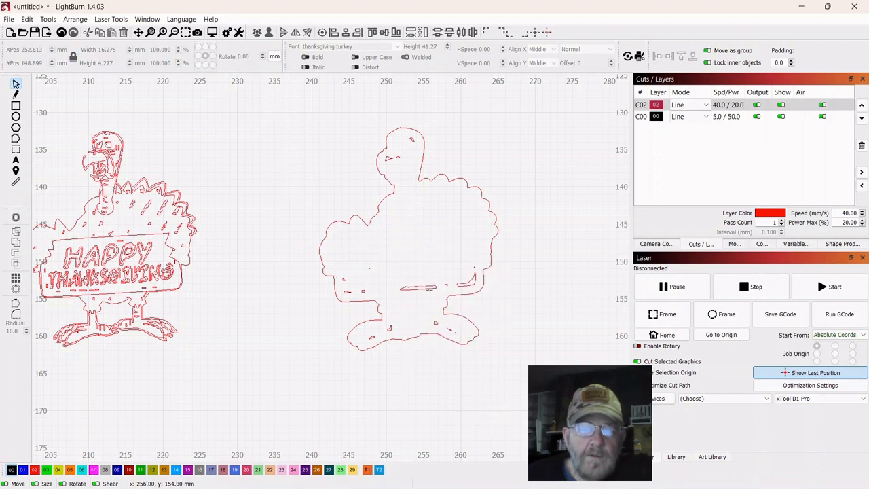
Delete the stray fragments near the beak and the upper head inside the turkey's offset outline
{"action": "left_click", "coordinate": [389, 159]}
{"action": "right_click", "coordinate": [391, 160]}
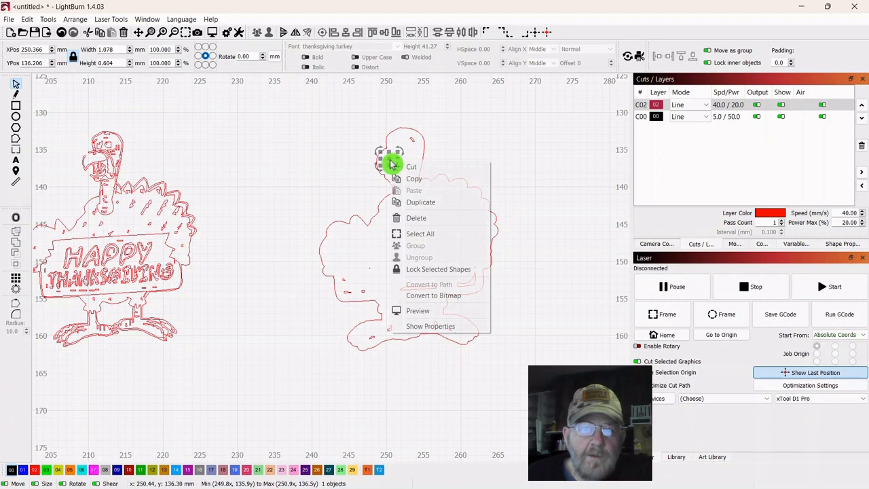
{"action": "left_click", "coordinate": [411, 220]}
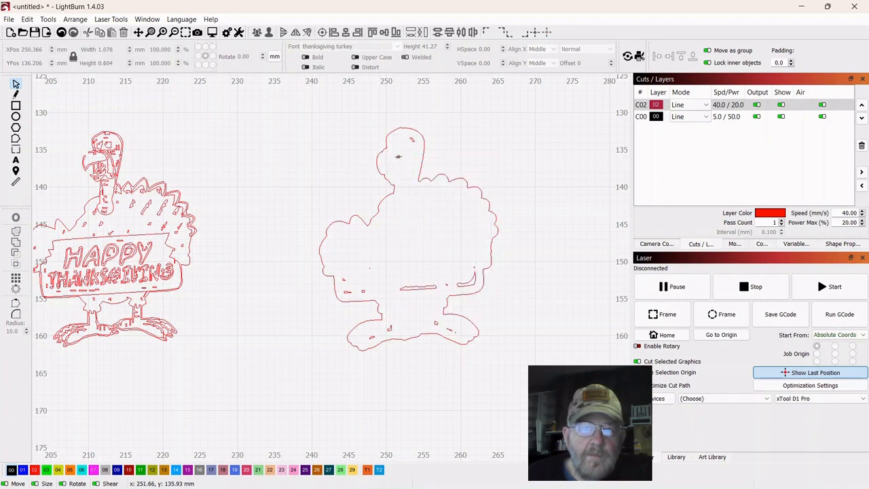
{"action": "right_click", "coordinate": [400, 157]}
{"action": "left_click", "coordinate": [531, 231]}
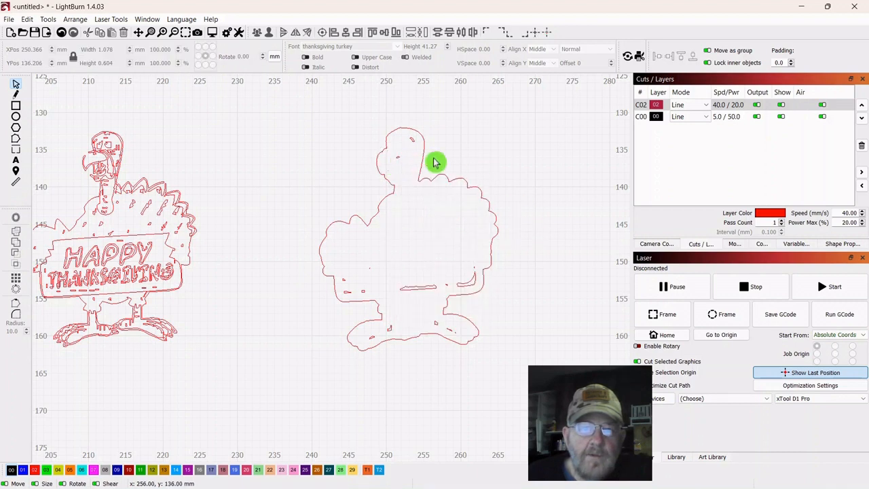
{"action": "left_click", "coordinate": [412, 139]}
{"action": "right_click", "coordinate": [413, 140]}
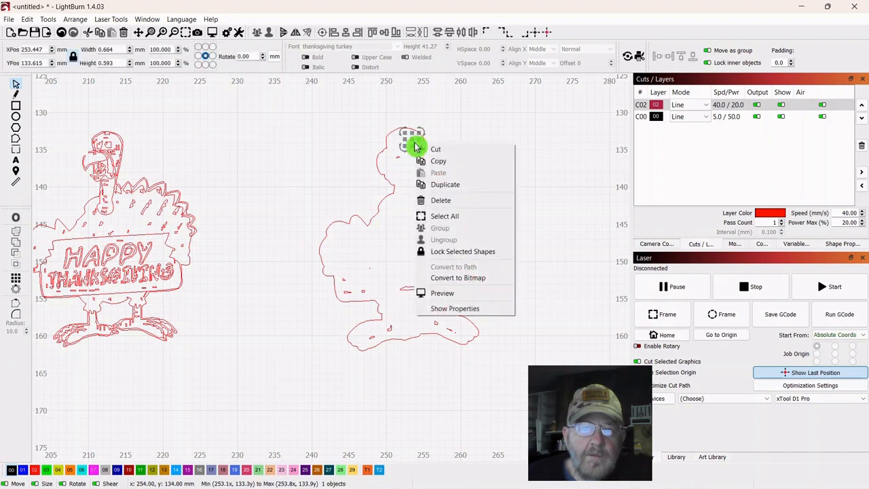
{"action": "left_click", "coordinate": [431, 198]}
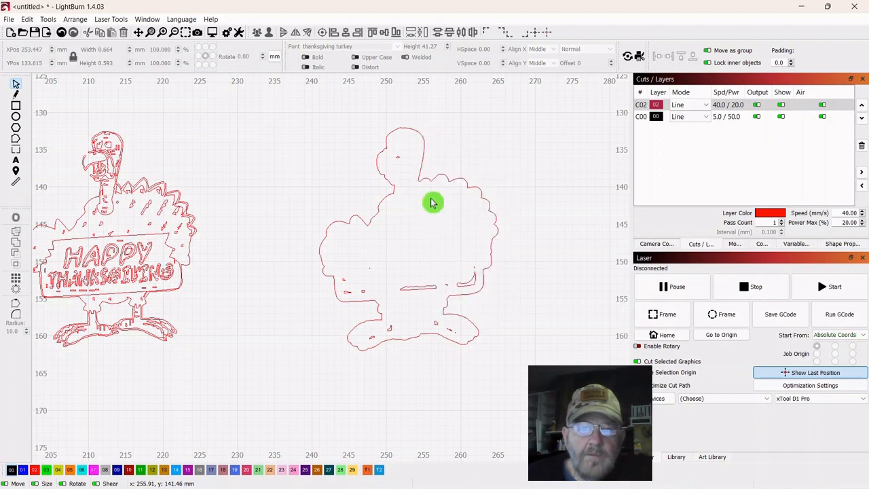
Delete the remaining small eye-level fragment inside the outline's head
{"action": "right_click", "coordinate": [399, 157]}
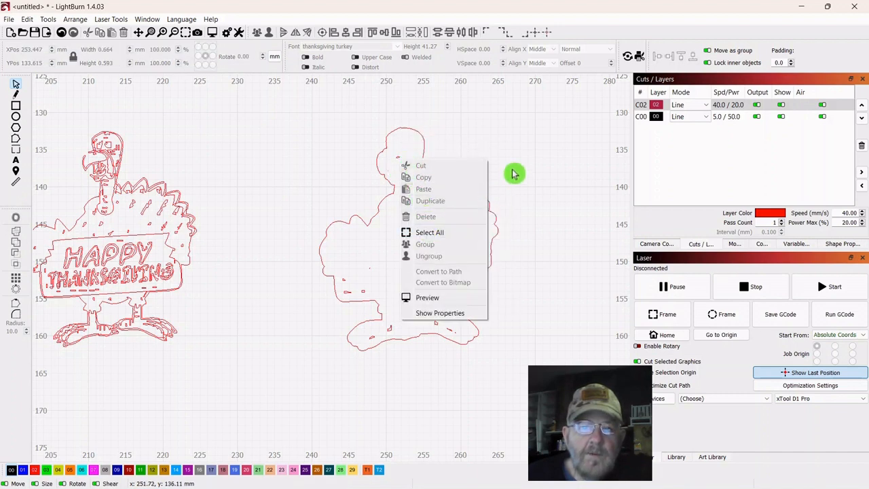
{"action": "left_click", "coordinate": [515, 172]}
{"action": "left_click", "coordinate": [392, 164]}
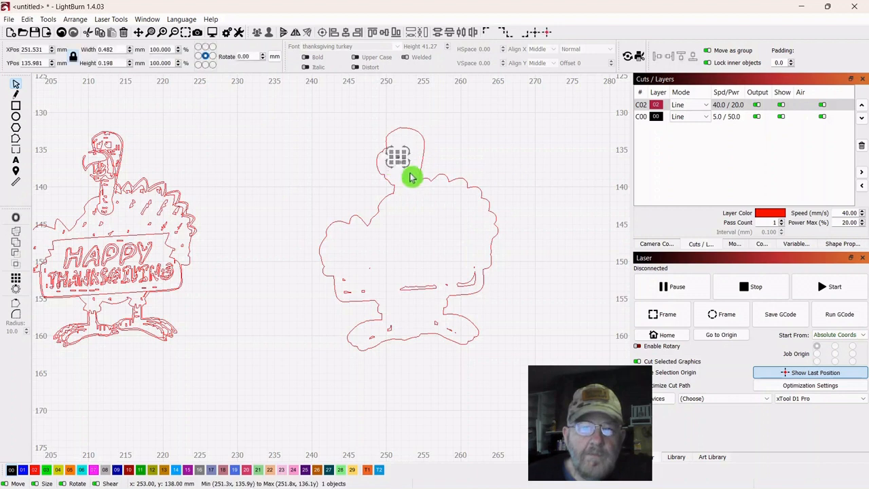
{"action": "right_click", "coordinate": [398, 156]}
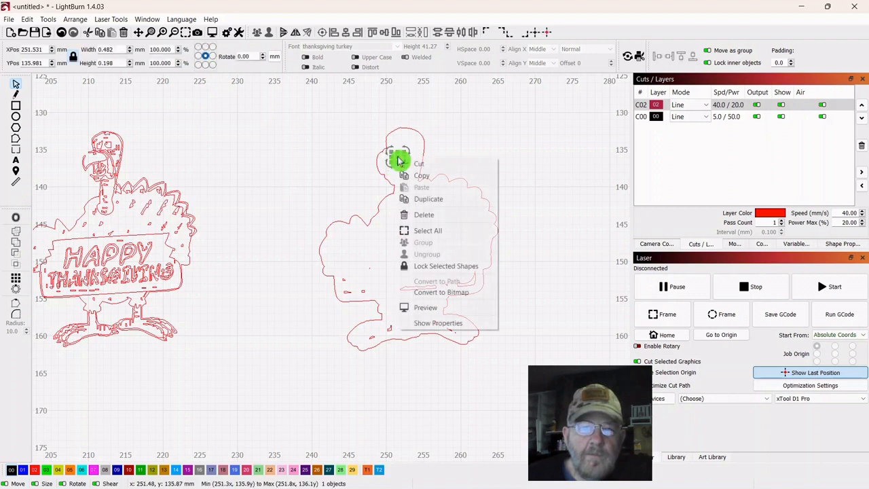
{"action": "left_click", "coordinate": [413, 213]}
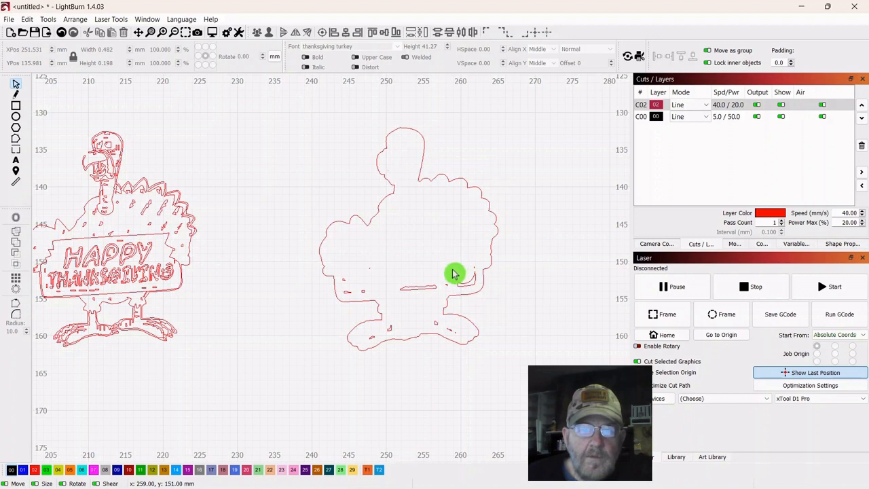
Delete the stray fragments along the sign's lower edge, at the left leg and in the sign's lower-left corner of the outline
{"action": "left_click_drag", "start_coordinate": [438, 269], "coordinate": [390, 334]}
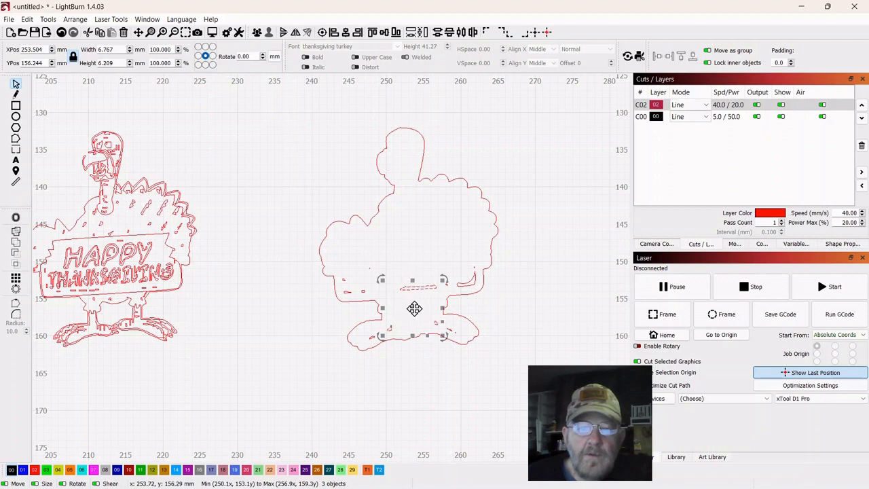
{"action": "right_click", "coordinate": [415, 309]}
{"action": "left_click", "coordinate": [442, 367]}
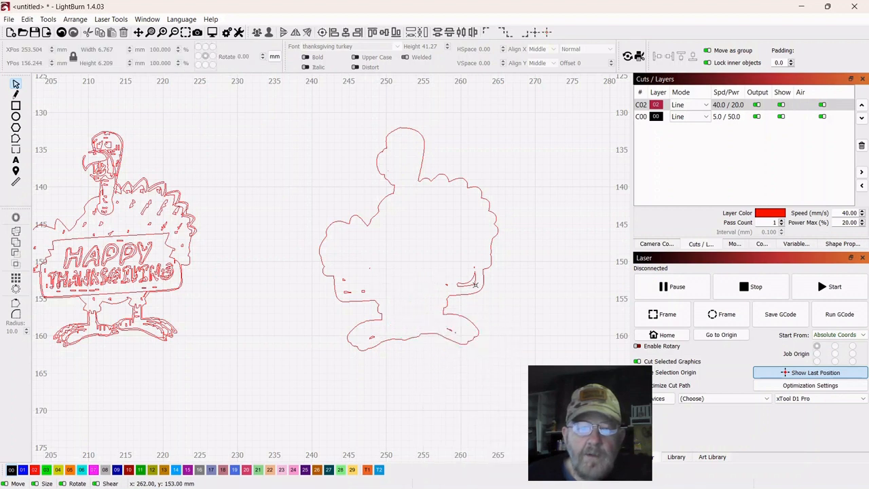
{"action": "scroll", "coordinate": [531, 293], "scroll_direction": "down", "scroll_amount": 2}
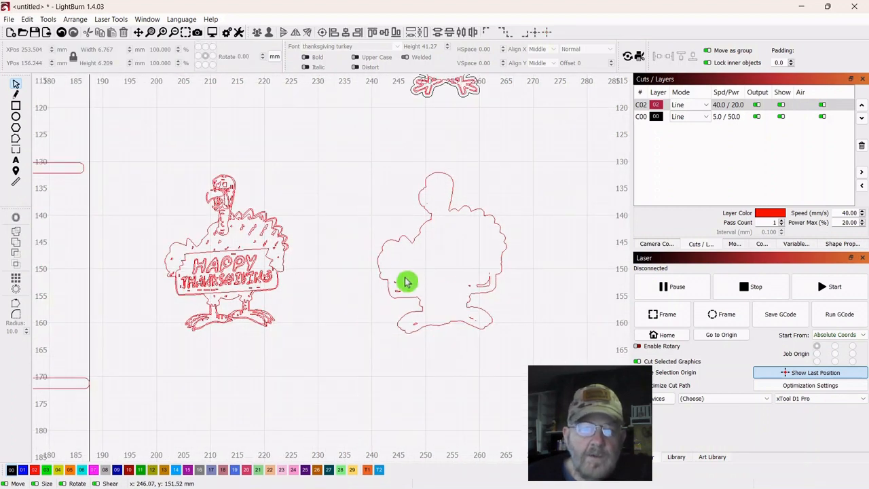
{"action": "left_click_drag", "start_coordinate": [396, 292], "coordinate": [395, 293]}
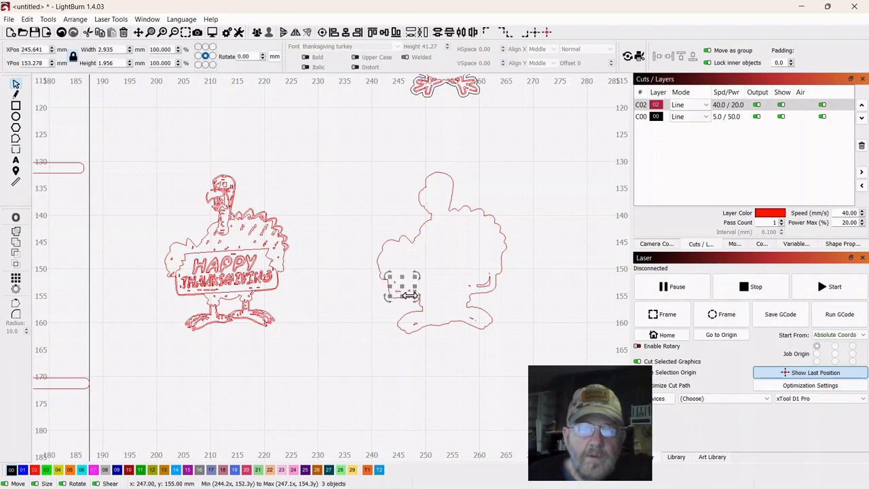
{"action": "right_click", "coordinate": [403, 284]}
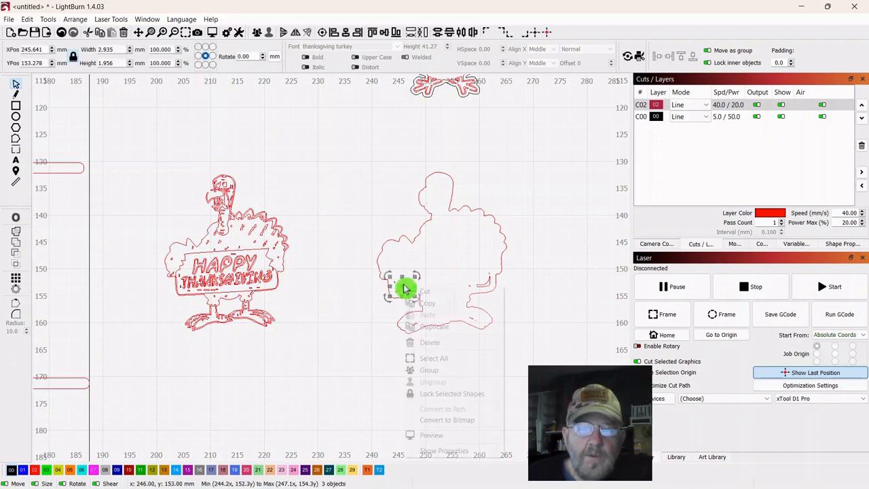
{"action": "left_click", "coordinate": [430, 345]}
Delete the curved sliver and the small fragments beside it in the sign's lower-right corner of the outline
{"action": "scroll", "coordinate": [576, 355], "scroll_direction": "up", "scroll_amount": 3}
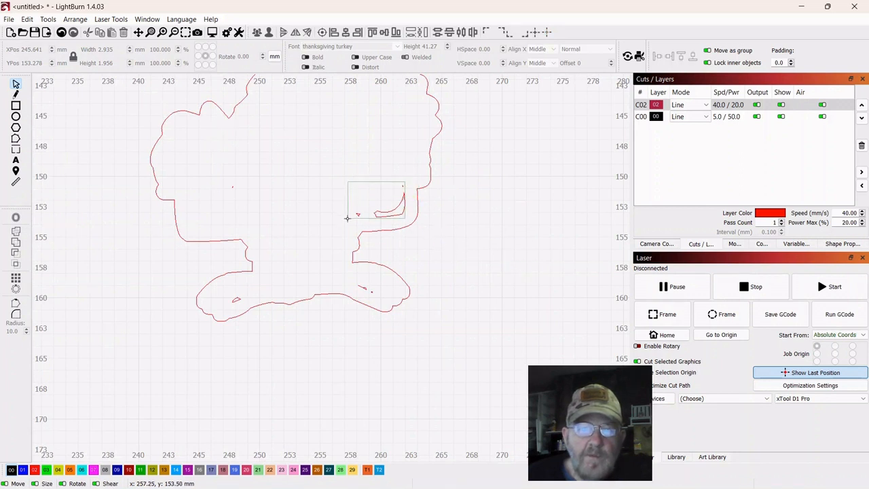
{"action": "left_click_drag", "start_coordinate": [347, 218], "coordinate": [348, 219]}
{"action": "right_click", "coordinate": [381, 203]}
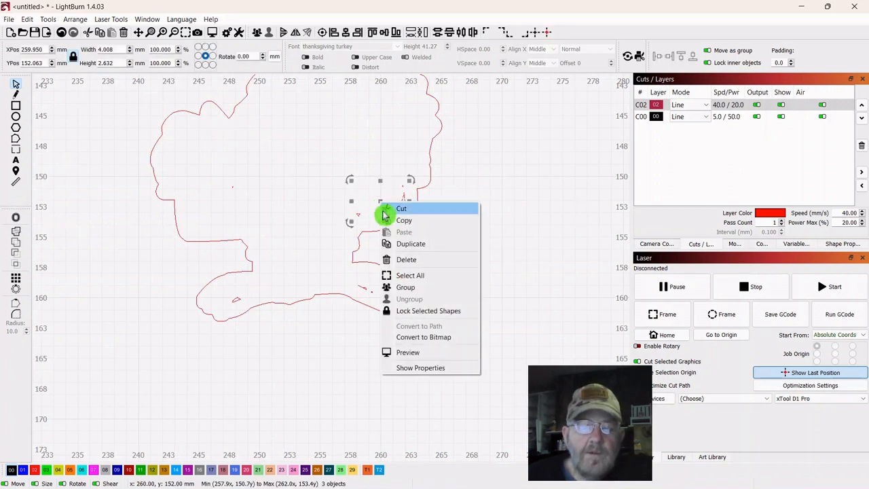
{"action": "left_click", "coordinate": [403, 264]}
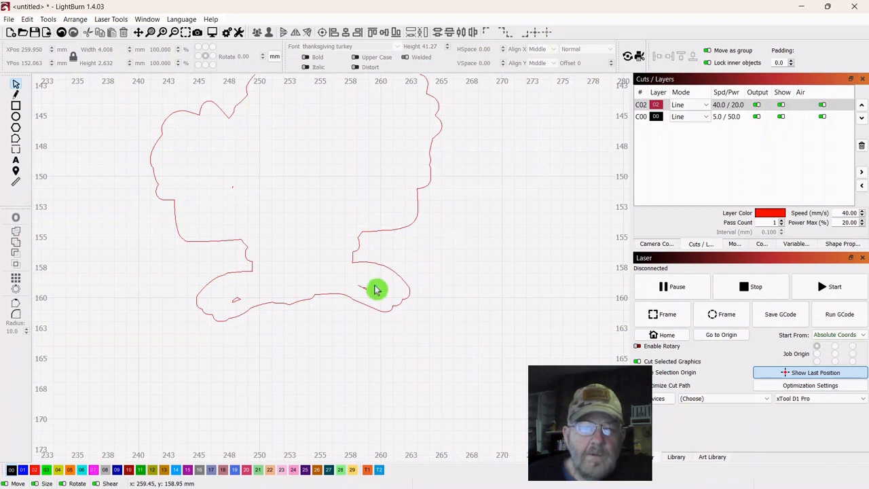
Delete the leftover fragments inside both feet of the turkey's offset outline
{"action": "left_click_drag", "start_coordinate": [358, 296], "coordinate": [359, 297]}
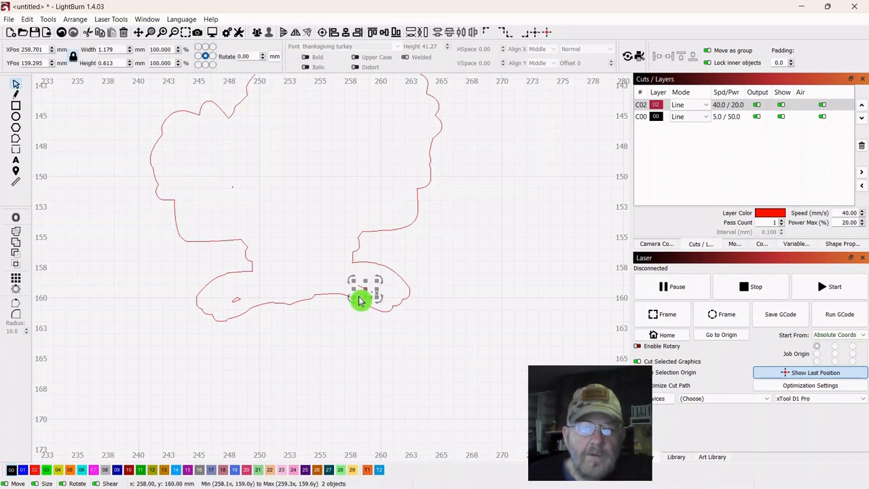
{"action": "right_click", "coordinate": [367, 288]}
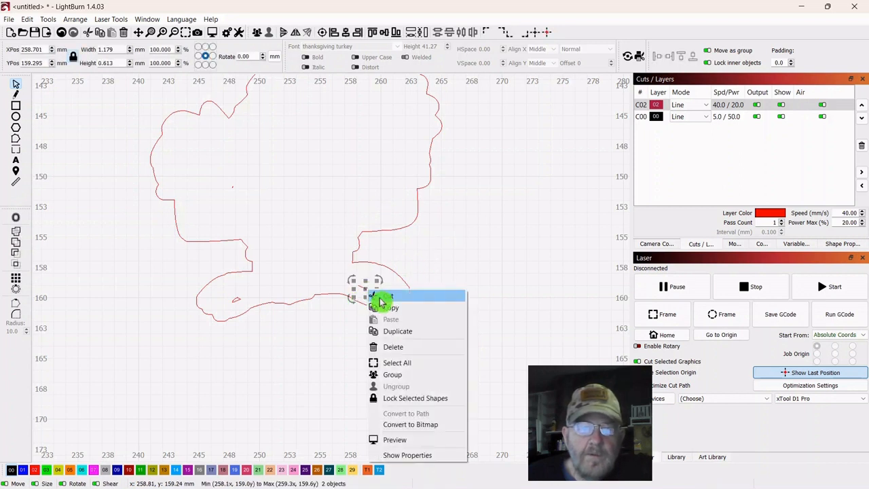
{"action": "left_click", "coordinate": [392, 349]}
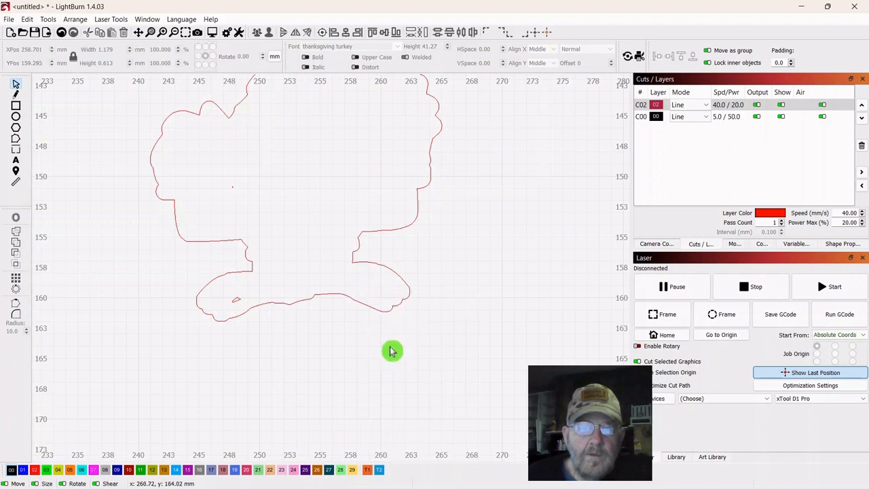
{"action": "left_click_drag", "start_coordinate": [238, 303], "coordinate": [232, 311]}
{"action": "right_click", "coordinate": [235, 303]}
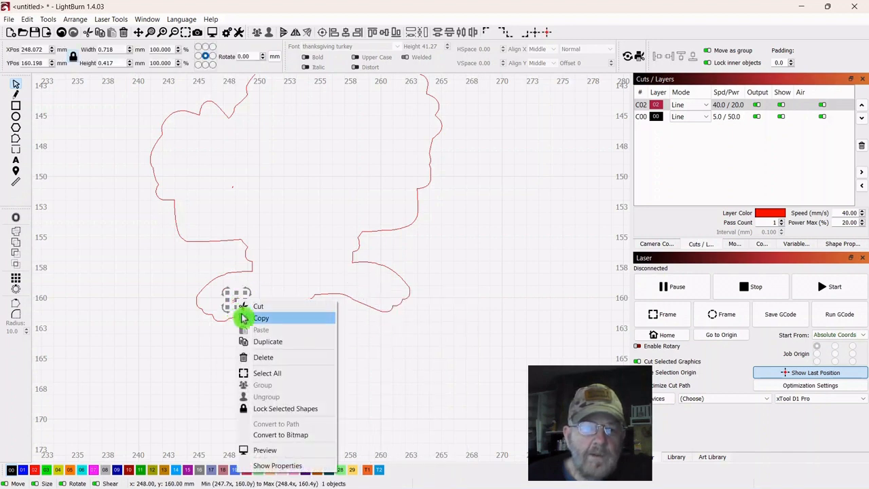
{"action": "left_click", "coordinate": [263, 357]}
Assign the sign-holding turkey's cleaned outline to the black layer 00
{"action": "scroll", "coordinate": [543, 233], "scroll_direction": "down", "scroll_amount": 3}
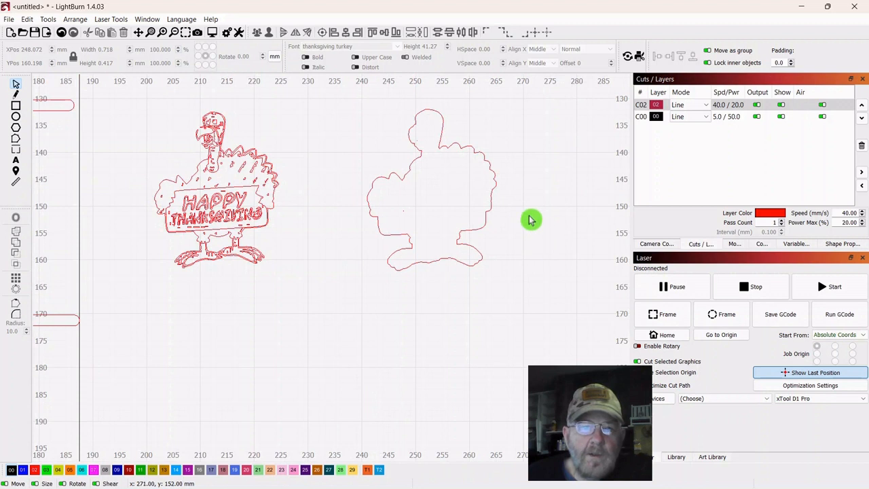
{"action": "left_click_drag", "start_coordinate": [528, 136], "coordinate": [398, 227]}
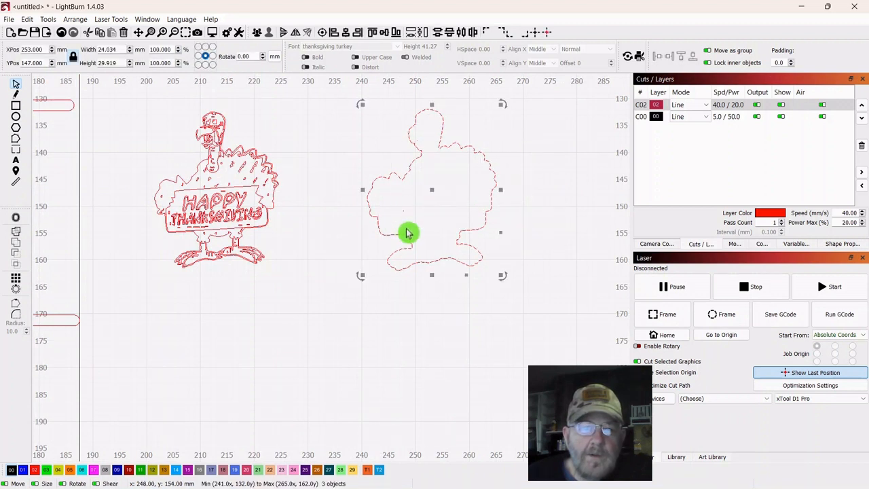
{"action": "left_click", "coordinate": [11, 470]}
{"action": "left_click", "coordinate": [261, 365]}
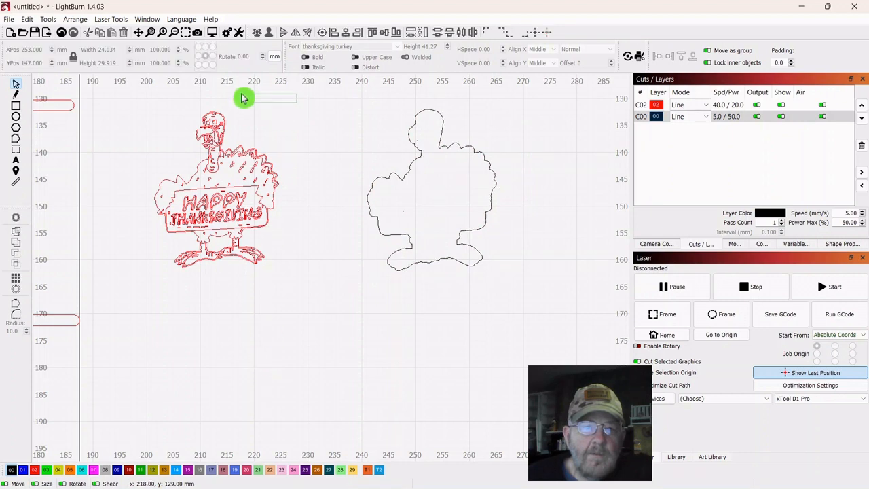
Move the red sign-holding turkey back inside its black outline at X 253, Y 147 mm
{"action": "left_click_drag", "start_coordinate": [243, 98], "coordinate": [143, 272]}
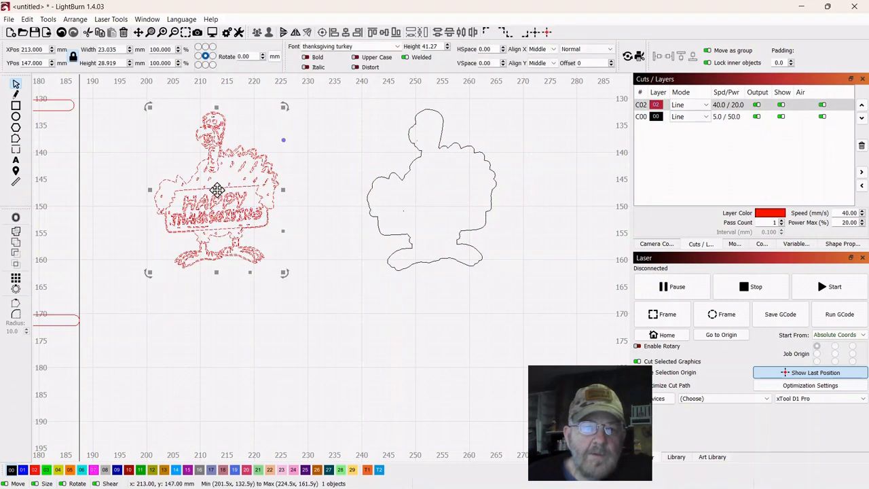
{"action": "left_click_drag", "start_coordinate": [217, 190], "coordinate": [430, 187]}
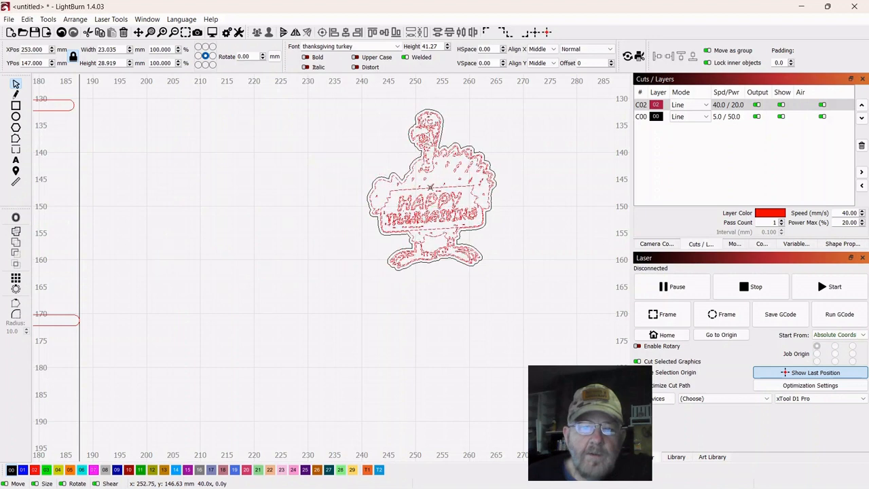
{"action": "left_click", "coordinate": [530, 157]}
Group the sign-holding turkey with its surrounding black outline
{"action": "left_click_drag", "start_coordinate": [533, 121], "coordinate": [373, 145]}
{"action": "right_click", "coordinate": [437, 196]}
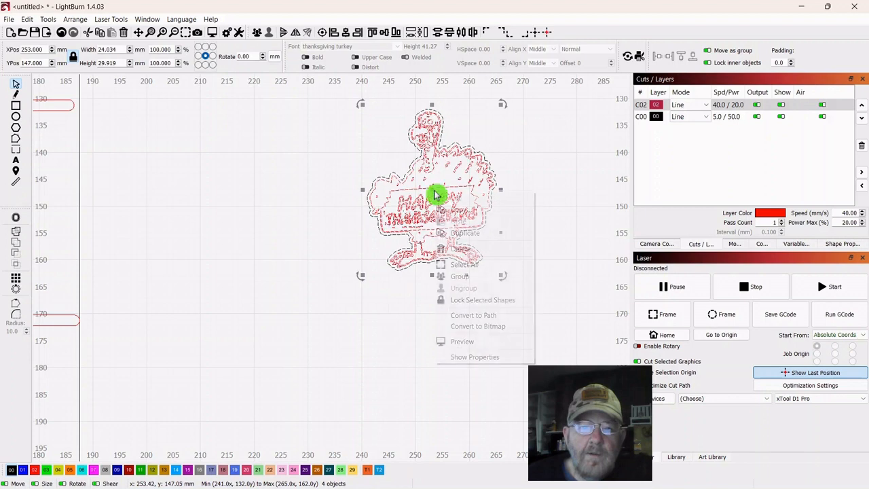
{"action": "left_click", "coordinate": [459, 275]}
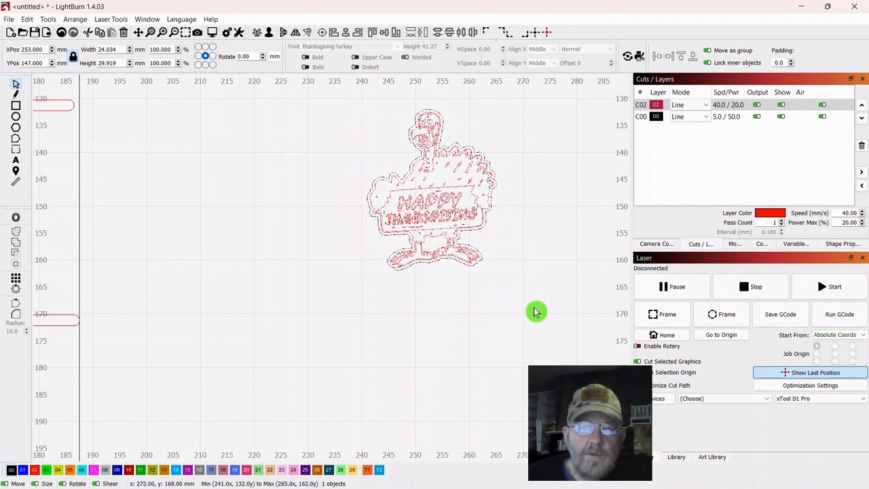
Duplicate the fan-tailed turkey piece twice, placing the copies in a row at about X 295, Y 107 and X 336, Y 105 mm
{"action": "scroll", "coordinate": [534, 312], "scroll_direction": "down", "scroll_amount": 6}
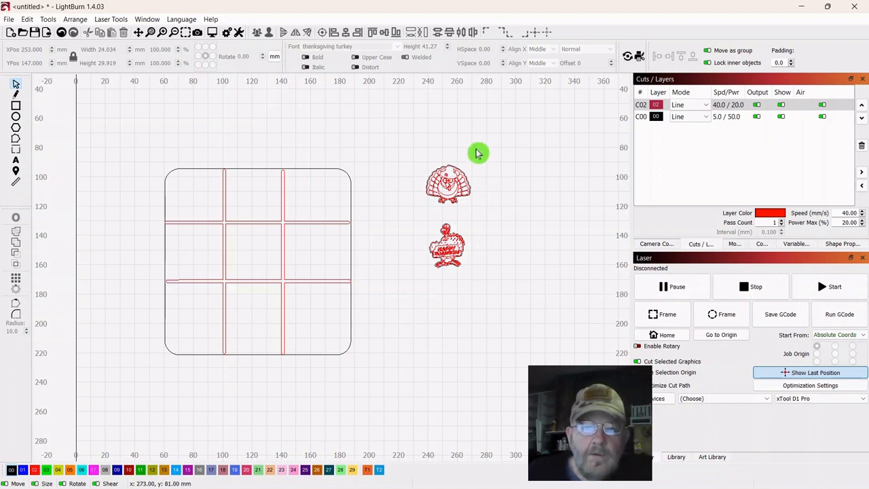
{"action": "left_click_drag", "start_coordinate": [399, 215], "coordinate": [401, 216]}
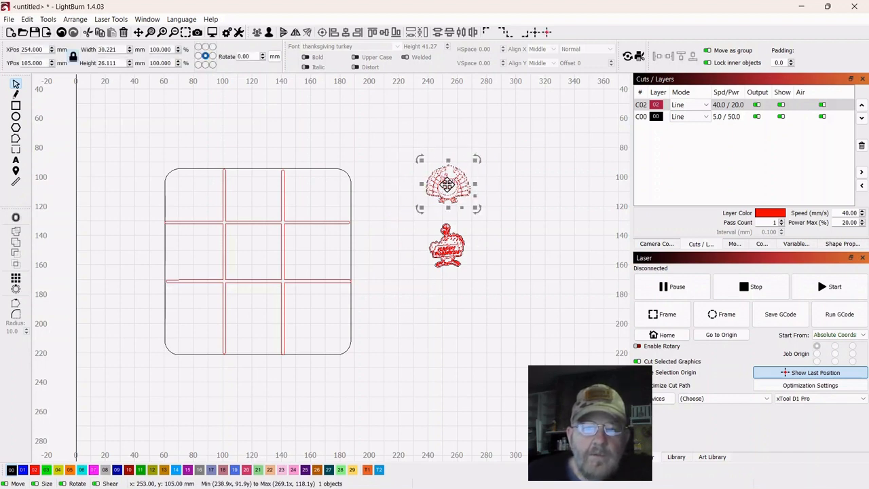
{"action": "right_click", "coordinate": [446, 185]}
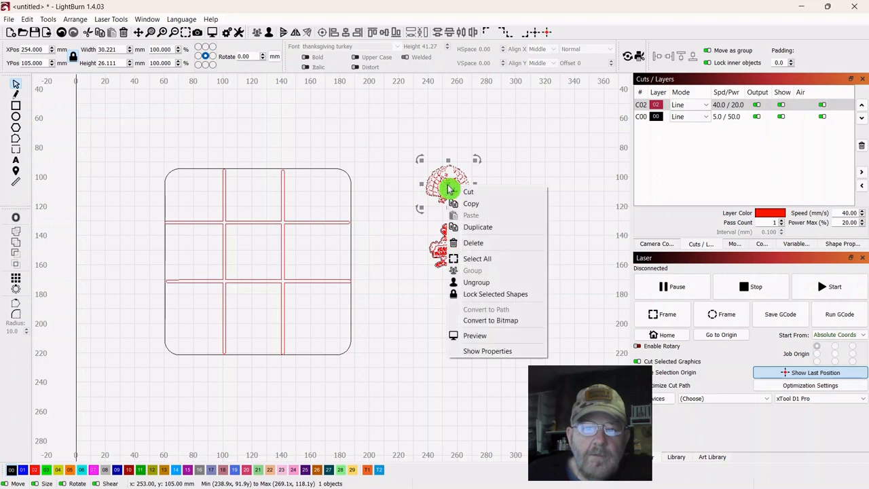
{"action": "left_click", "coordinate": [474, 232]}
{"action": "left_click_drag", "start_coordinate": [448, 184], "coordinate": [509, 184]}
{"action": "right_click", "coordinate": [509, 185]}
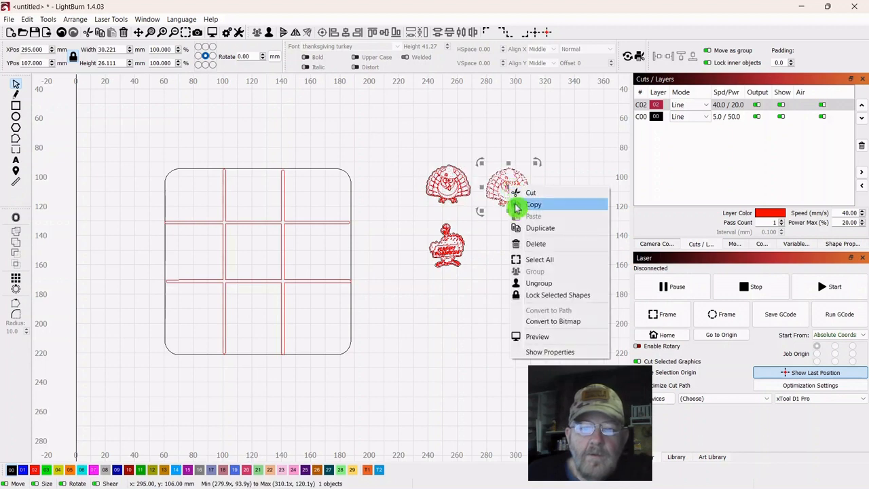
{"action": "left_click", "coordinate": [524, 223]}
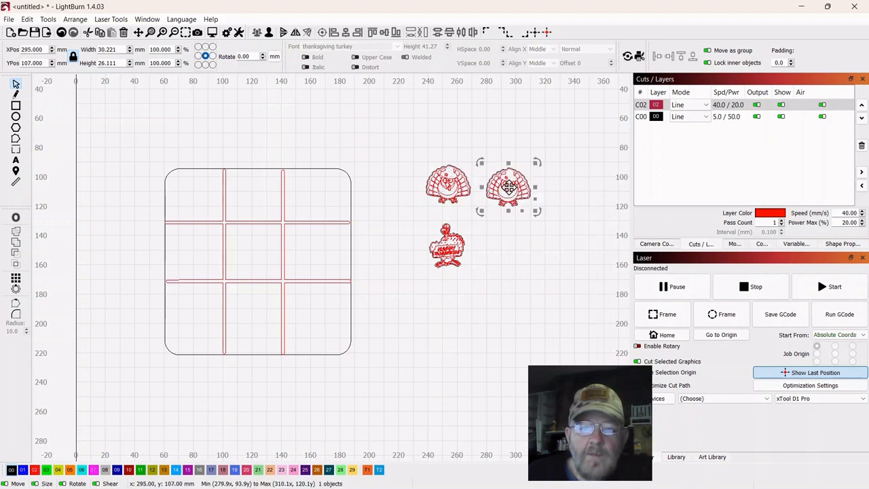
{"action": "left_click_drag", "start_coordinate": [509, 184], "coordinate": [569, 184]}
{"action": "left_click", "coordinate": [483, 225]}
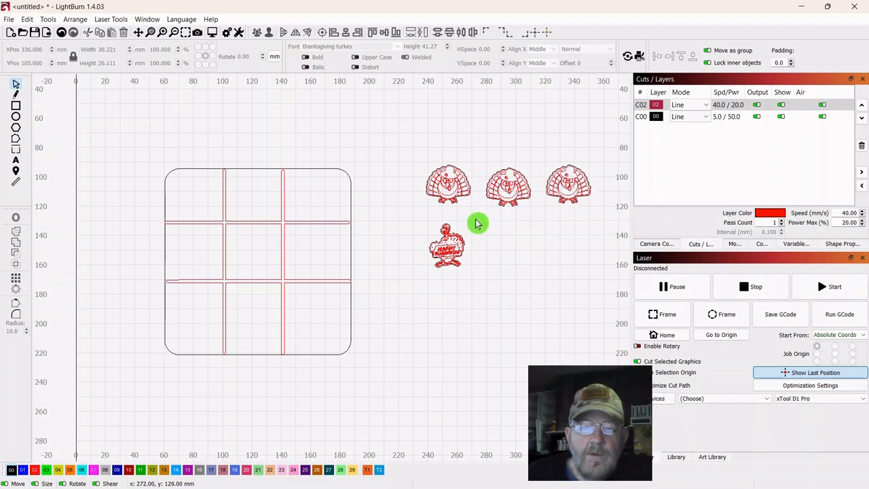
Duplicate the sign-holding turkey piece twice, placing the copies in a row at about X 293, Y 146 and X 337, Y 143 mm
{"action": "left_click_drag", "start_coordinate": [477, 224], "coordinate": [430, 278]}
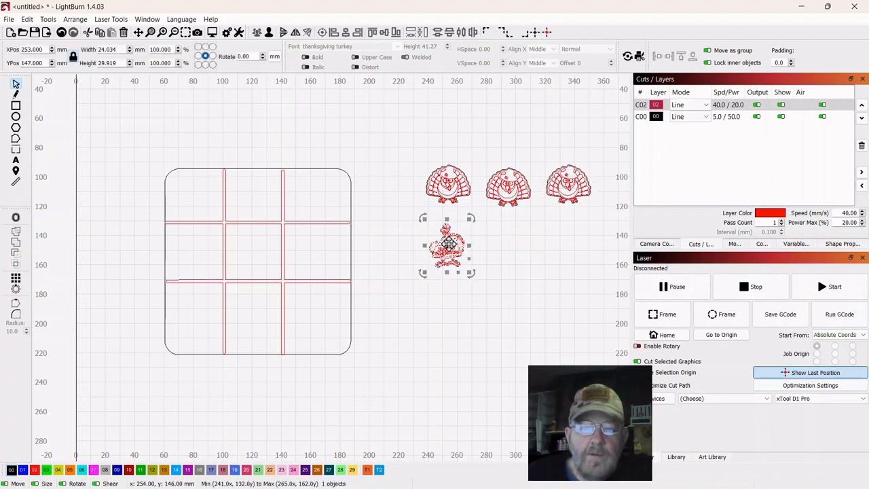
{"action": "right_click", "coordinate": [448, 244]}
{"action": "left_click", "coordinate": [464, 283]}
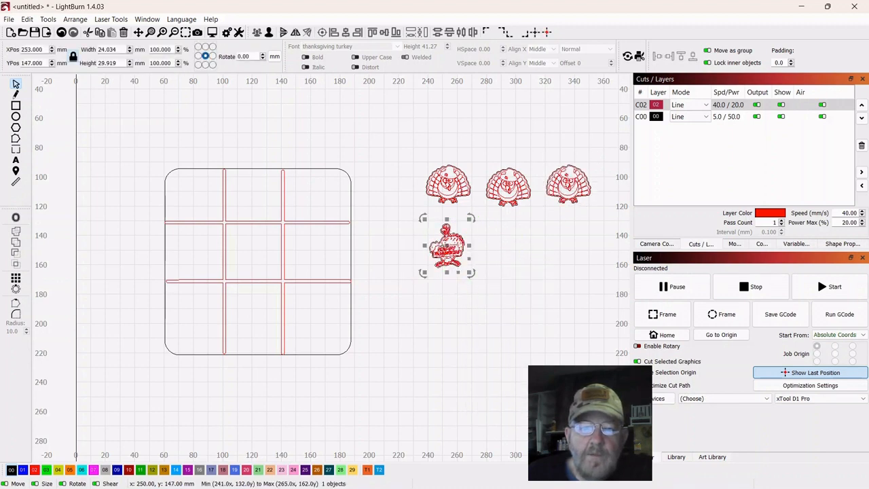
{"action": "left_click_drag", "start_coordinate": [446, 245], "coordinate": [507, 248]}
{"action": "right_click", "coordinate": [507, 244]}
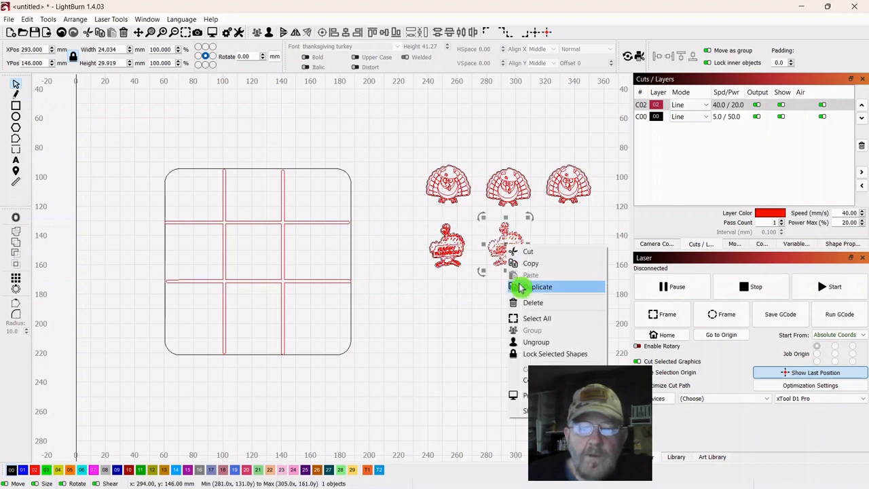
{"action": "left_click", "coordinate": [520, 286]}
{"action": "left_click_drag", "start_coordinate": [507, 243], "coordinate": [572, 240]}
{"action": "left_click", "coordinate": [555, 311]}
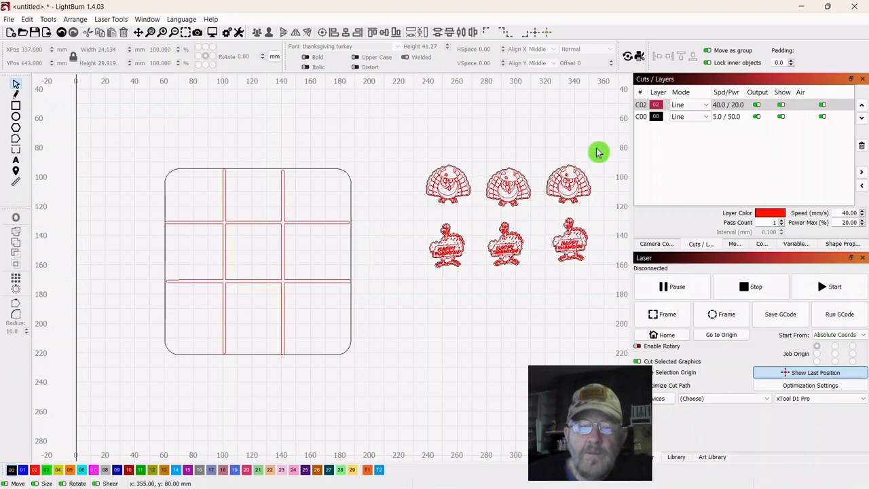
Move all six pieces to about X 265, Y 101 mm, then shift the first two fan-tailed turkeys to X 225, Y 86 and X 259, Y 87 mm
{"action": "left_click_drag", "start_coordinate": [596, 144], "coordinate": [402, 302]}
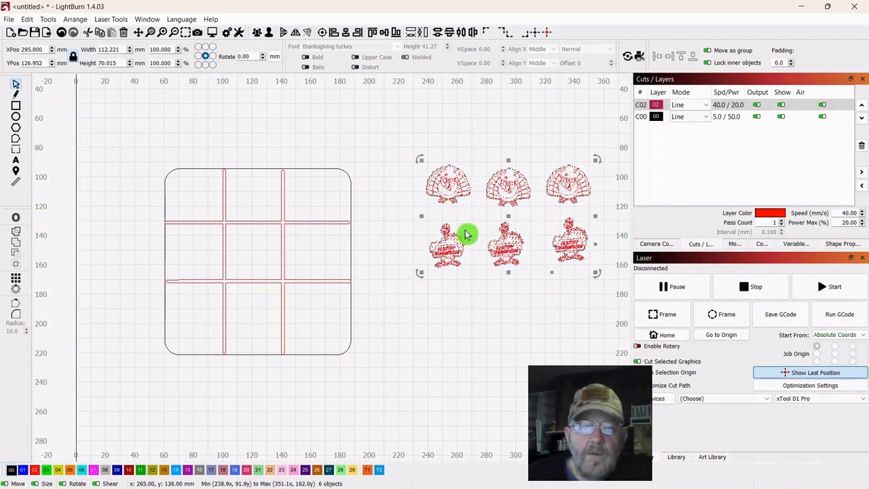
{"action": "left_click_drag", "start_coordinate": [504, 221], "coordinate": [465, 183]}
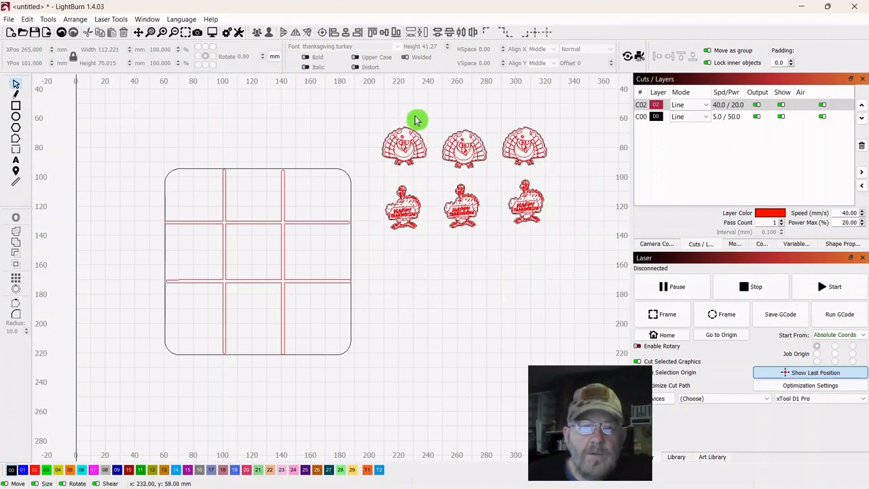
{"action": "mouse_move", "coordinate": [420, 115]}
{"action": "left_mouse_down"}
{"action": "mouse_move", "coordinate": [380, 164]}
{"action": "mouse_move", "coordinate": [405, 159]}
{"action": "left_mouse_up"}
{"action": "left_click", "coordinate": [480, 114]}
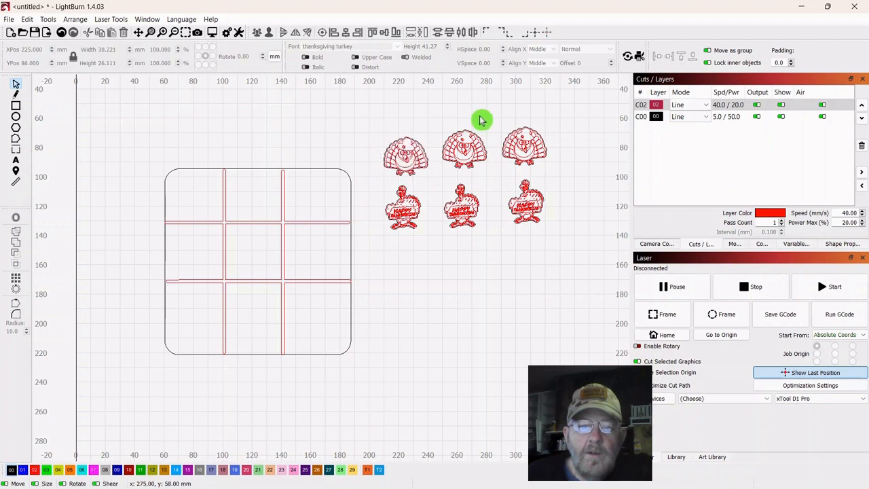
{"action": "left_click_drag", "start_coordinate": [488, 117], "coordinate": [458, 162]}
{"action": "left_click", "coordinate": [477, 278]}
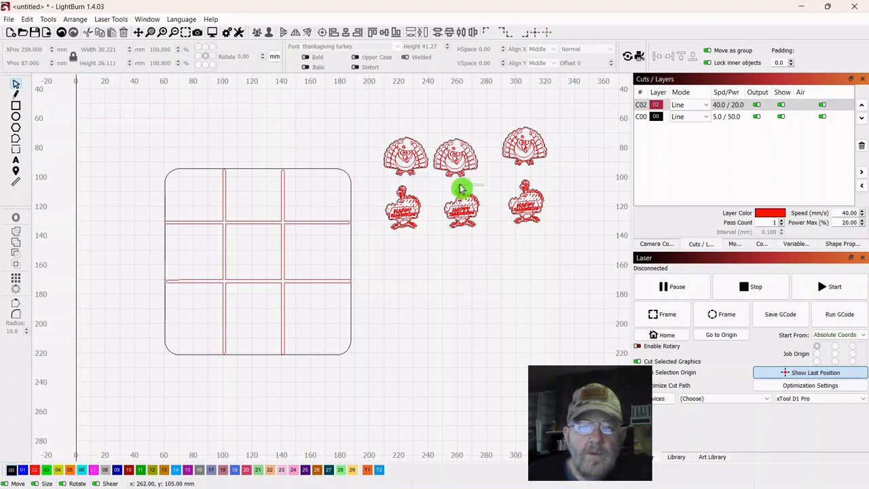
Move the middle sign-holding turkey to X 259, Y 120 mm and close up the third column, with its fan-tailed turkey at X 296, Y 86 mm
{"action": "left_click_drag", "start_coordinate": [465, 211], "coordinate": [458, 212]}
{"action": "left_click", "coordinate": [503, 268]}
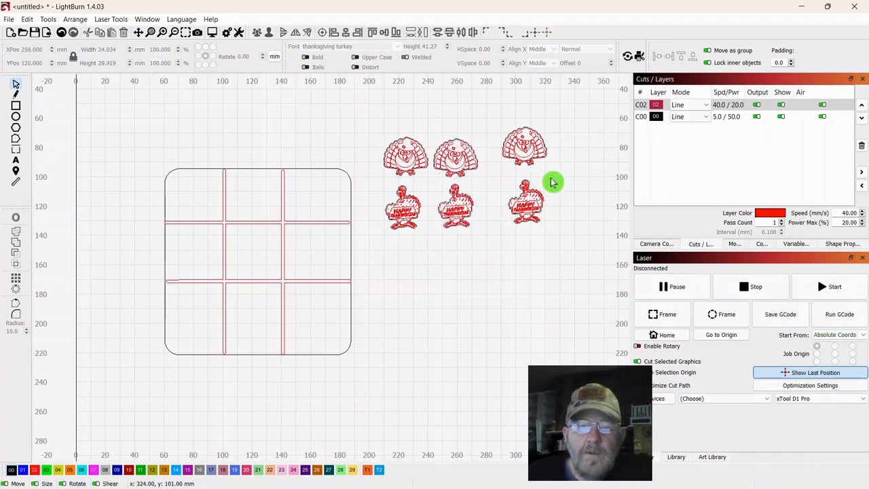
{"action": "left_click", "coordinate": [510, 196]}
{"action": "left_click_drag", "start_coordinate": [527, 199], "coordinate": [514, 212]}
{"action": "left_click", "coordinate": [537, 137]}
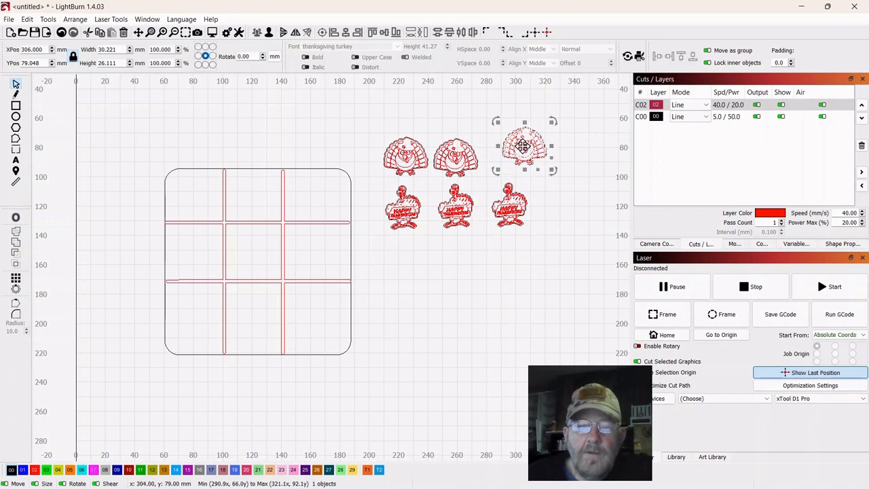
{"action": "left_click_drag", "start_coordinate": [521, 144], "coordinate": [511, 160]}
{"action": "left_click", "coordinate": [553, 286]}
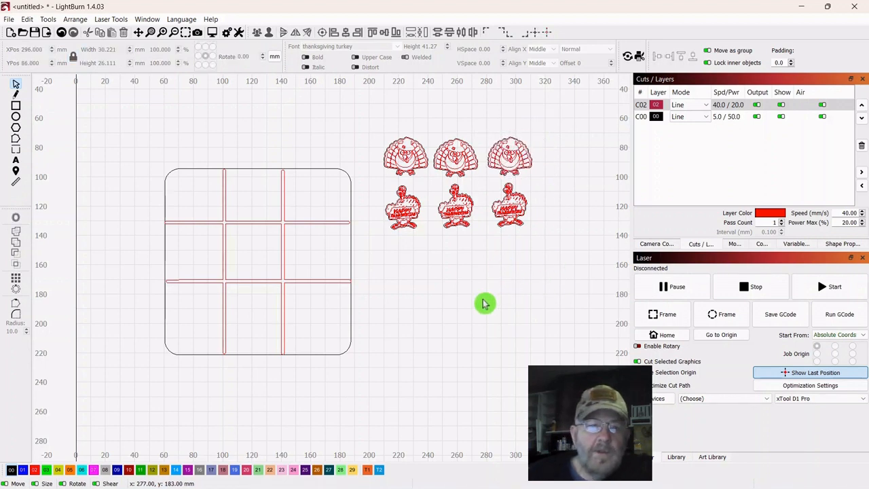
Move all six turkey pieces together beside the board, centred at about X 257, Y 159 mm
{"action": "left_click_drag", "start_coordinate": [438, 278], "coordinate": [465, 291]}
{"action": "left_click_drag", "start_coordinate": [572, 136], "coordinate": [413, 265]}
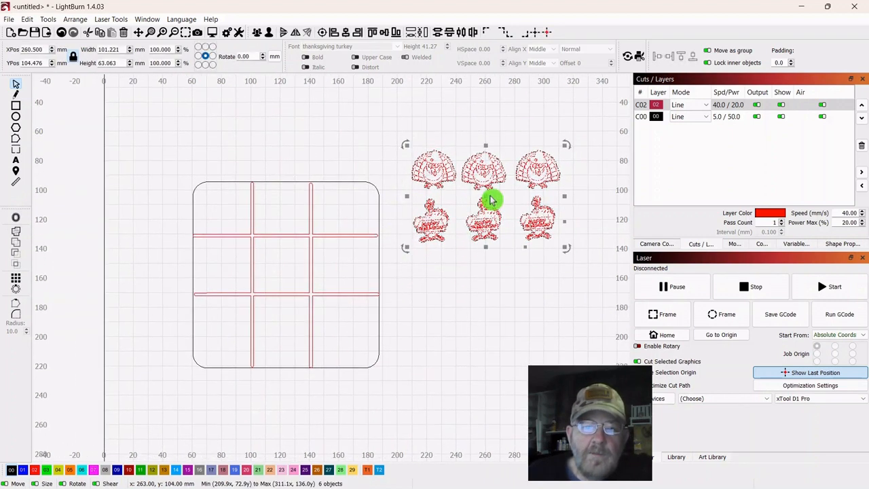
{"action": "left_click_drag", "start_coordinate": [485, 196], "coordinate": [483, 274]}
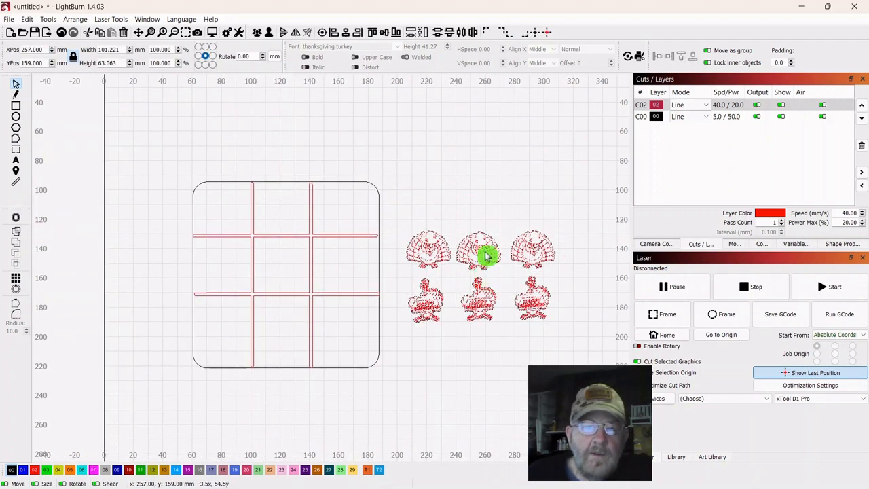
{"action": "left_click", "coordinate": [445, 141]}
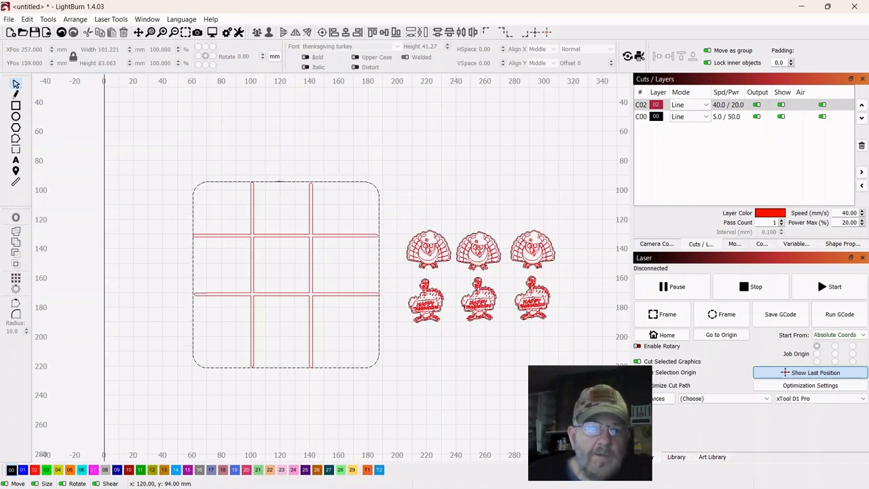
Stretch the board's outline upward to a height of about 161 mm, keeping its 127 mm width
{"action": "left_click", "coordinate": [280, 181]}
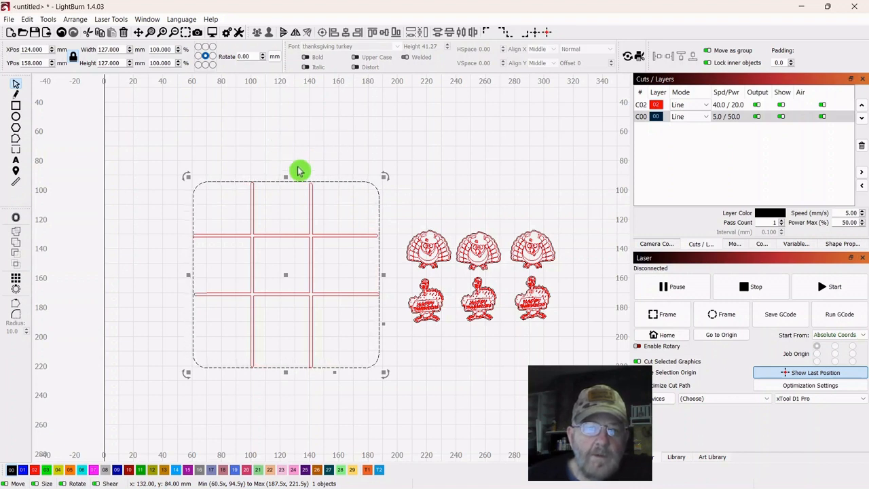
{"action": "left_click_drag", "start_coordinate": [286, 177], "coordinate": [289, 128]}
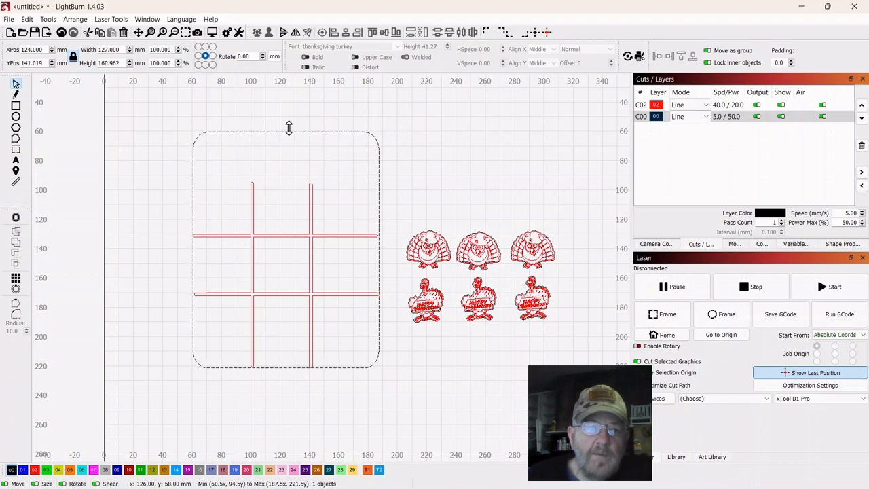
{"action": "left_click", "coordinate": [508, 175]}
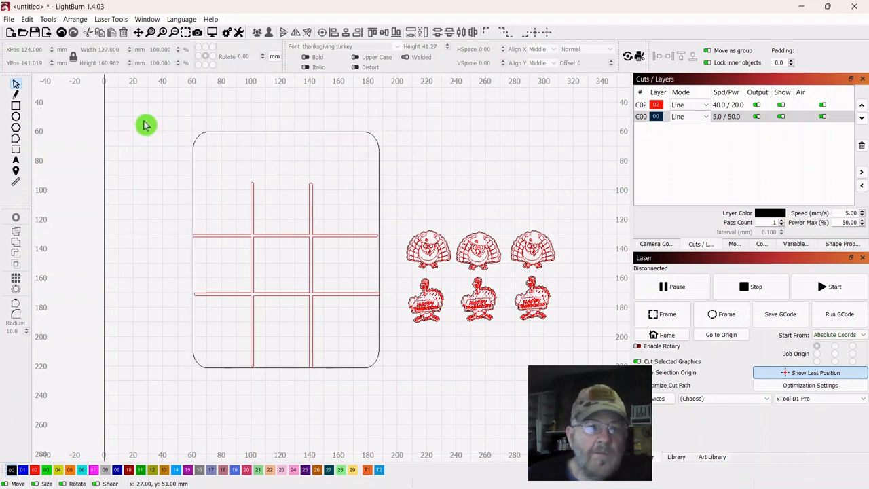
Draw a horizontal line about 122 mm long across the board above the grid, at Y 89 mm
{"action": "left_click", "coordinate": [15, 97]}
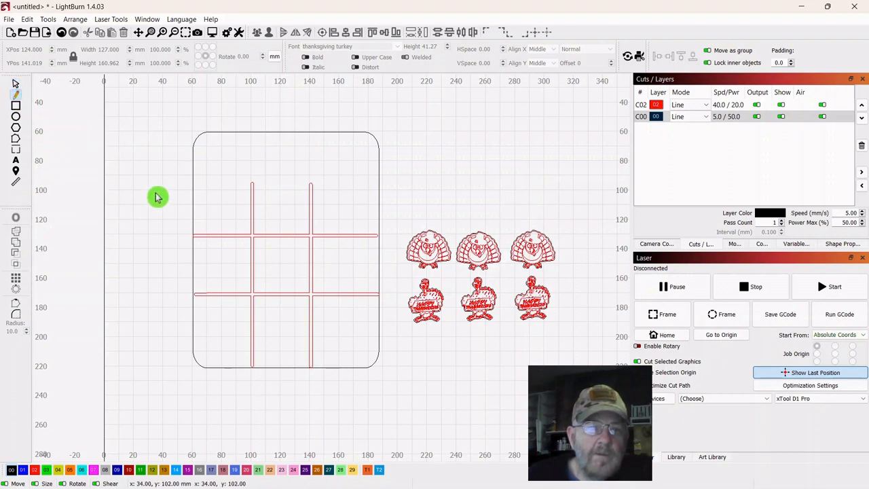
{"action": "left_click", "coordinate": [194, 174]}
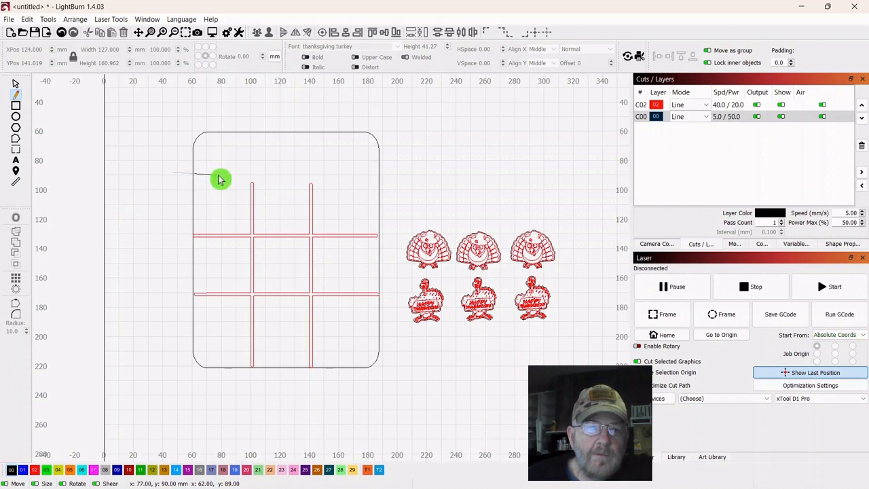
{"action": "left_click", "coordinate": [377, 179]}
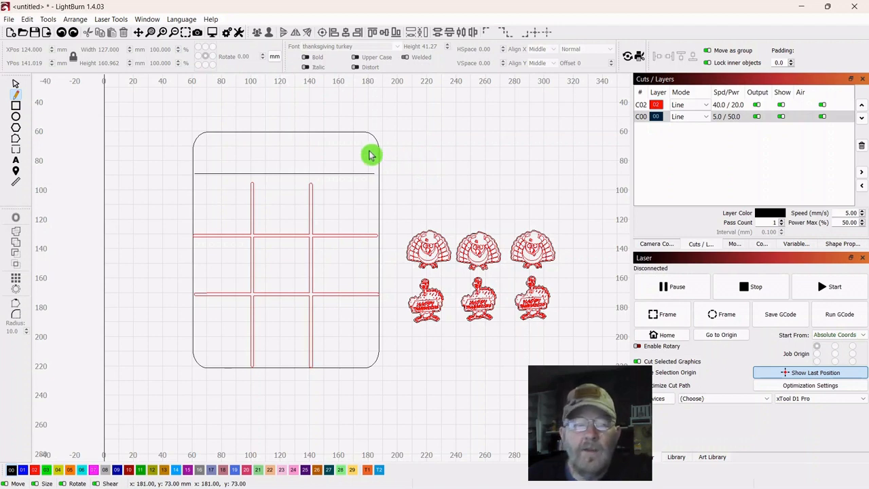
Assign the horizontal line above the grid to the red layer 02
{"action": "left_click", "coordinate": [18, 87]}
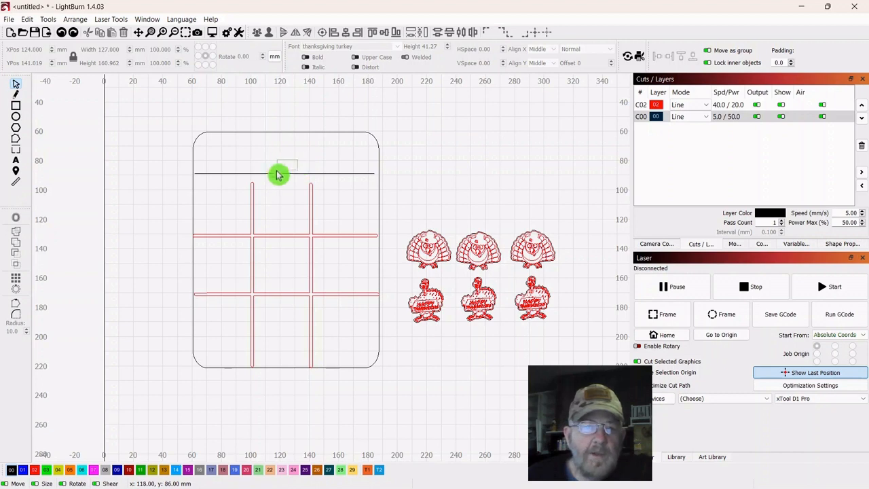
{"action": "left_click", "coordinate": [277, 173]}
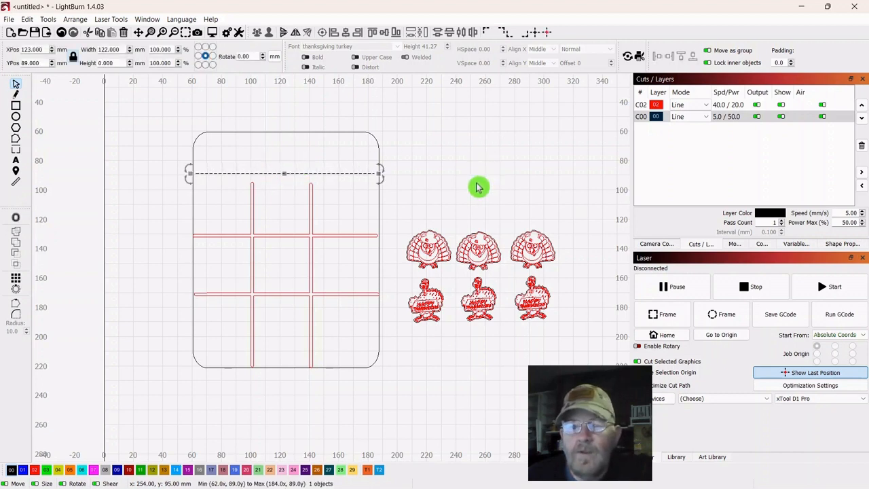
{"action": "left_click", "coordinate": [34, 471]}
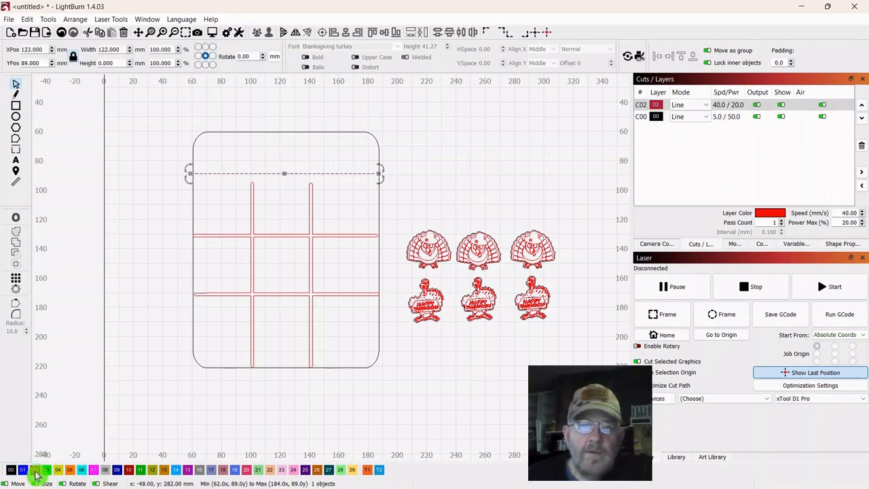
{"action": "left_click", "coordinate": [467, 160]}
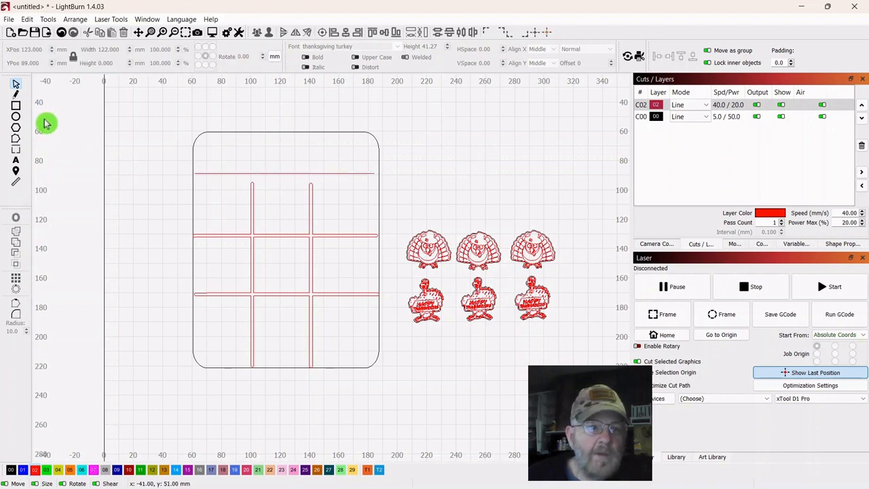
Add the header text "TURKEY-TAC-TOE" in the Academy Engraved LET font at the top of the board
{"action": "left_click", "coordinate": [16, 163]}
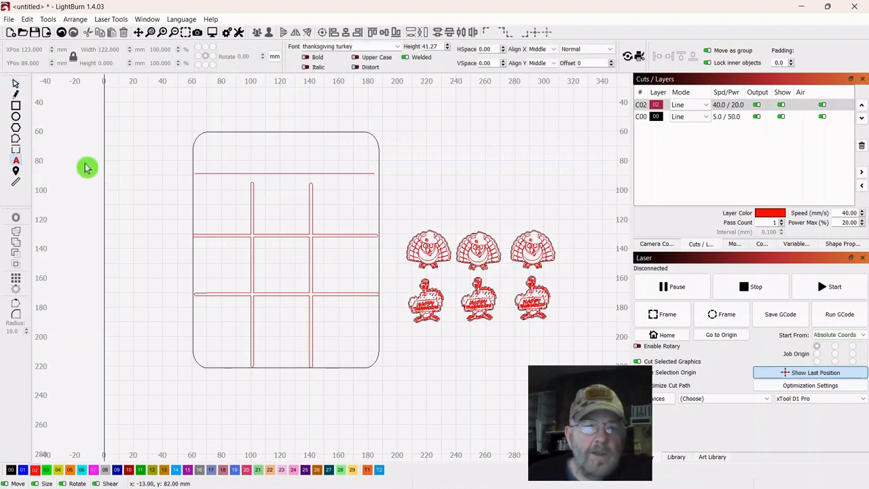
{"action": "left_click", "coordinate": [399, 49]}
{"action": "scroll", "coordinate": [378, 141], "scroll_direction": "up", "scroll_amount": 10}
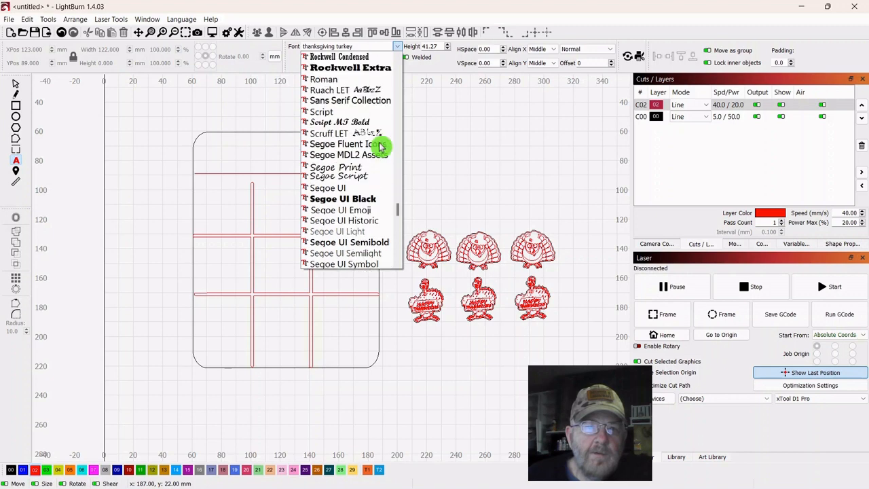
{"action": "left_click_drag", "start_coordinate": [400, 215], "coordinate": [394, 64]}
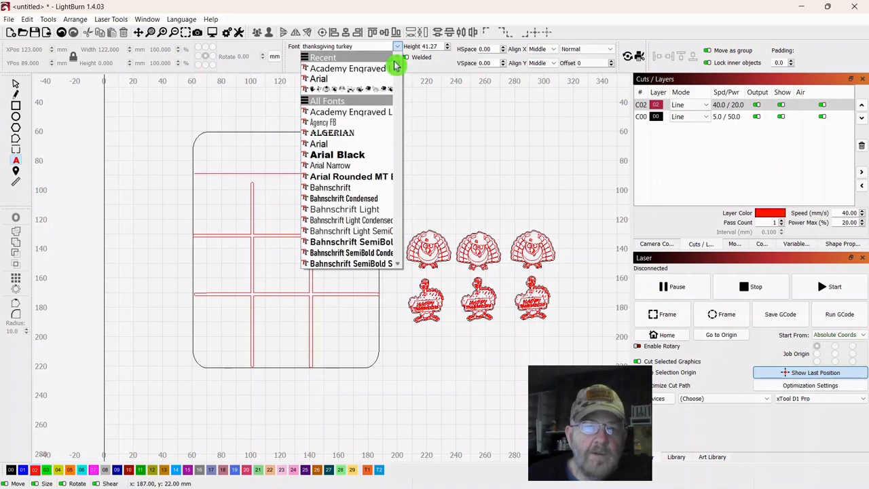
{"action": "left_click", "coordinate": [333, 72]}
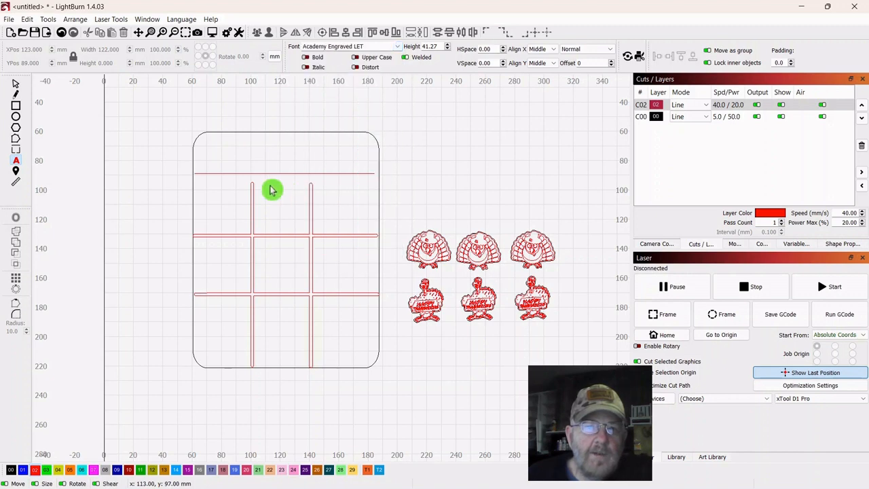
{"action": "left_click", "coordinate": [210, 157]}
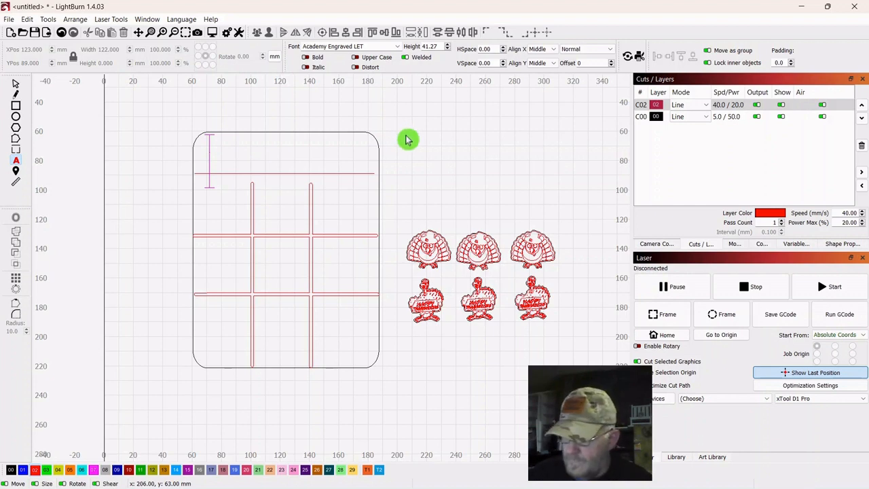
{"action": "type", "text": "TURKEY"}
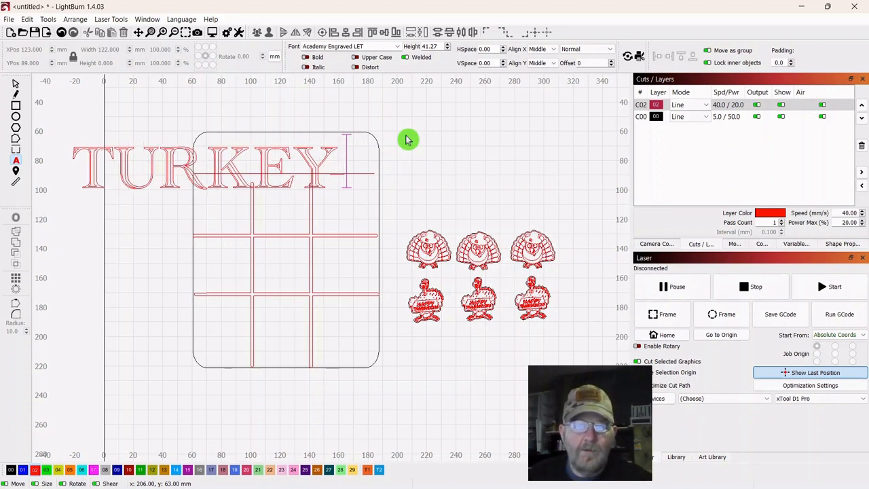
{"action": "type", "text": " TAC-"}
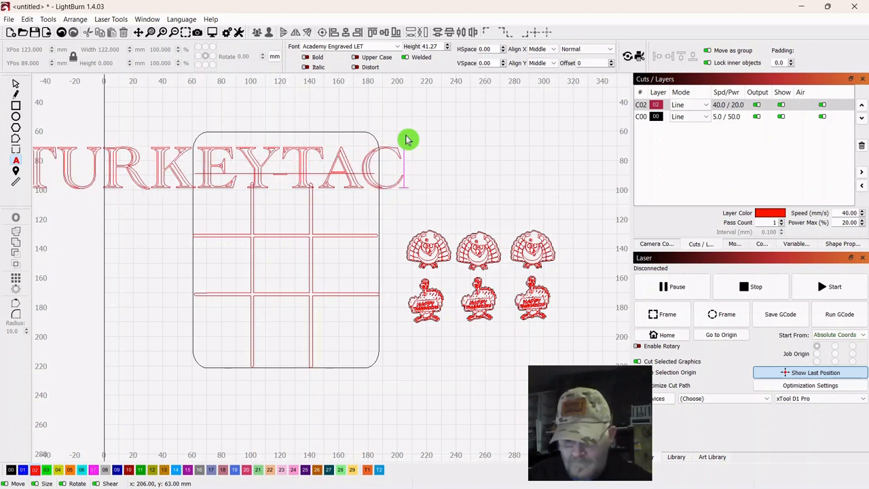
{"action": "type", "text": "TOE"}
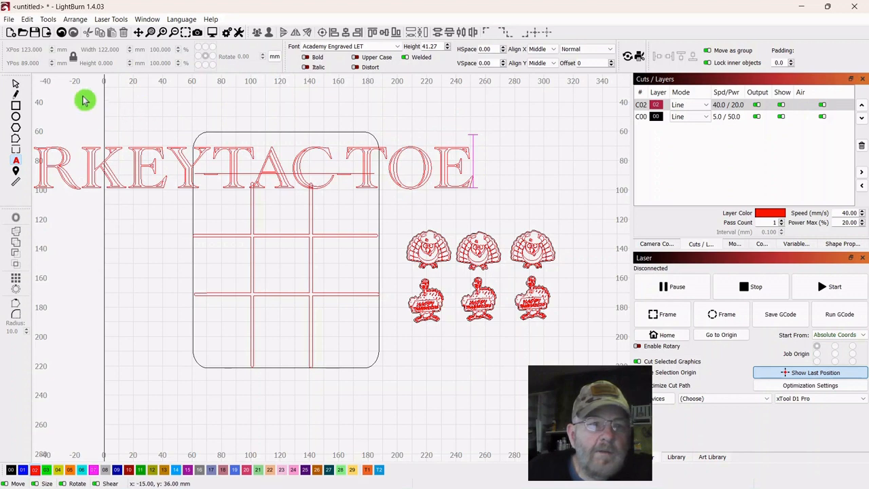
{"action": "left_click", "coordinate": [17, 87]}
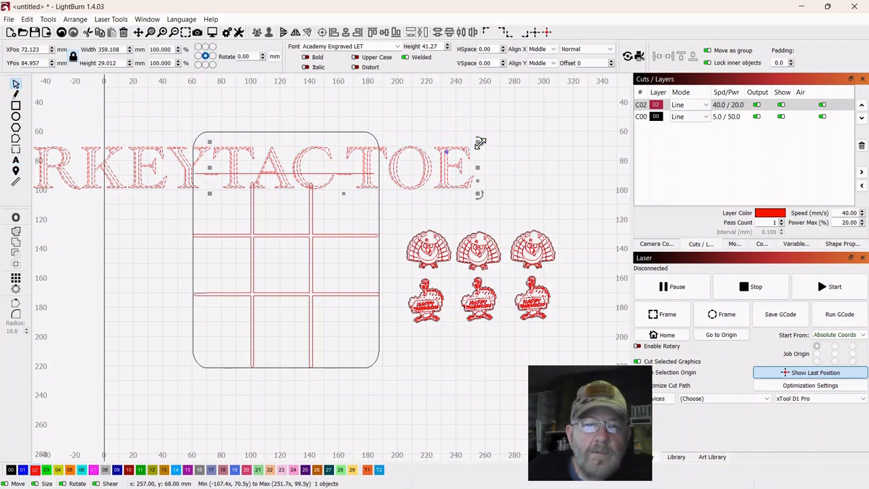
Fit the header text between the board's top edge and the horizontal line, about 125 mm wide and 15 mm high
{"action": "left_click_drag", "start_coordinate": [480, 143], "coordinate": [219, 170]}
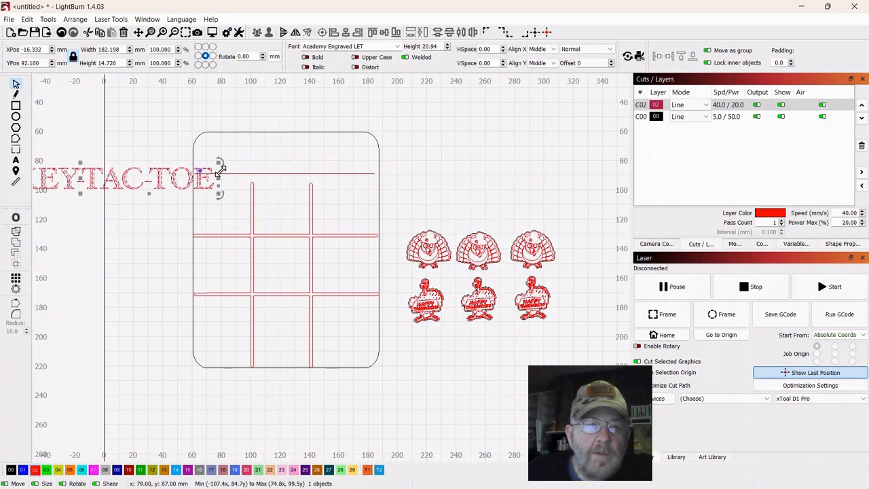
{"action": "left_click_drag", "start_coordinate": [83, 180], "coordinate": [329, 159]}
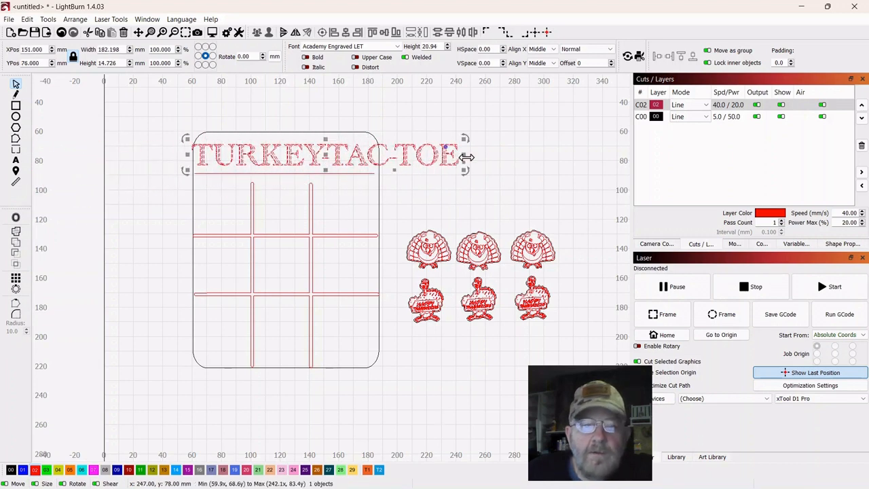
{"action": "left_click_drag", "start_coordinate": [464, 140], "coordinate": [452, 139]}
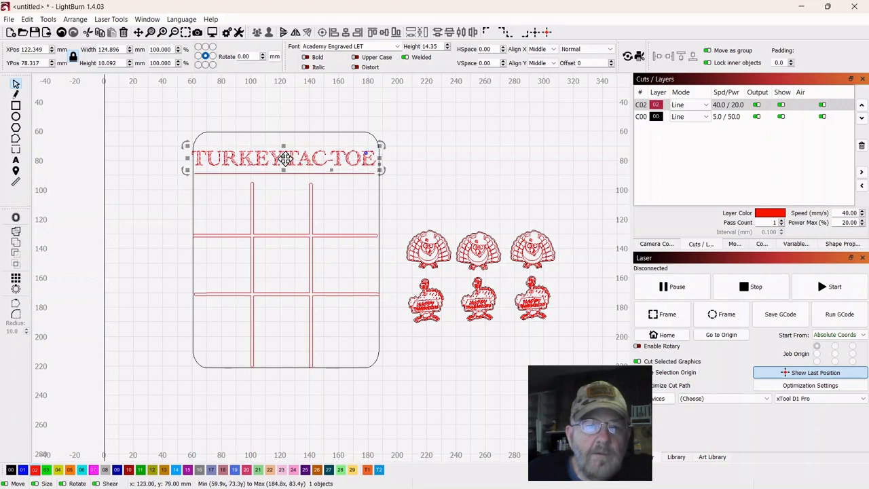
{"action": "left_click_drag", "start_coordinate": [285, 158], "coordinate": [290, 165]}
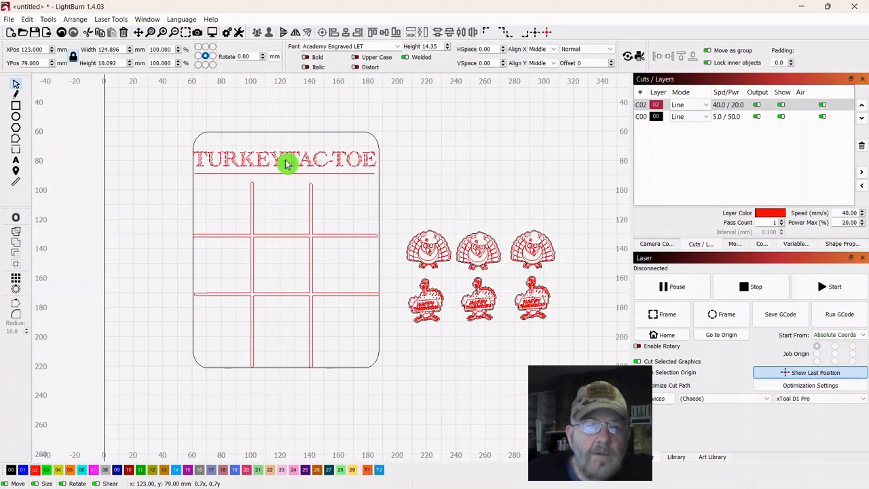
{"action": "left_click_drag", "start_coordinate": [288, 163], "coordinate": [285, 140]}
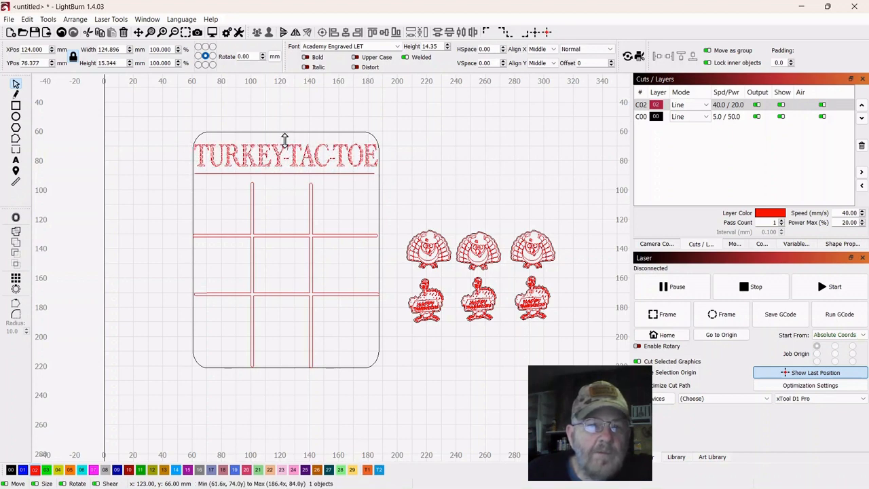
{"action": "left_click", "coordinate": [453, 169]}
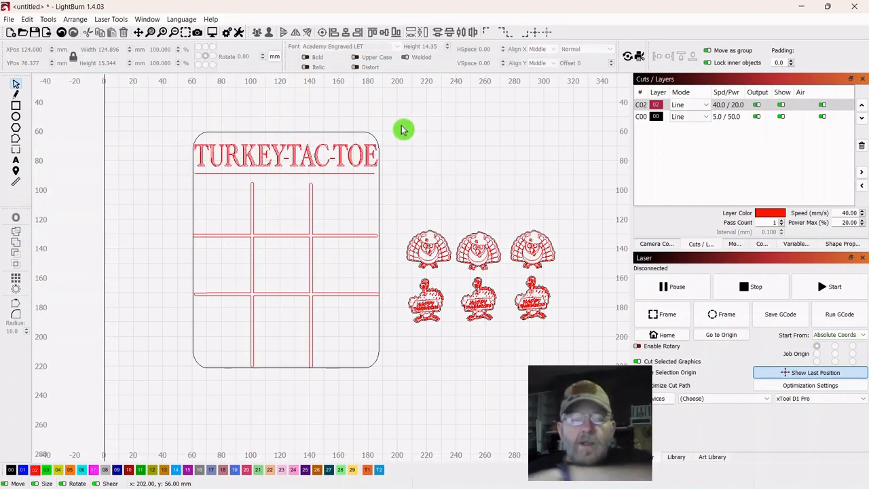
Centre the header text horizontally on the board's outline
{"action": "left_click", "coordinate": [288, 148]}
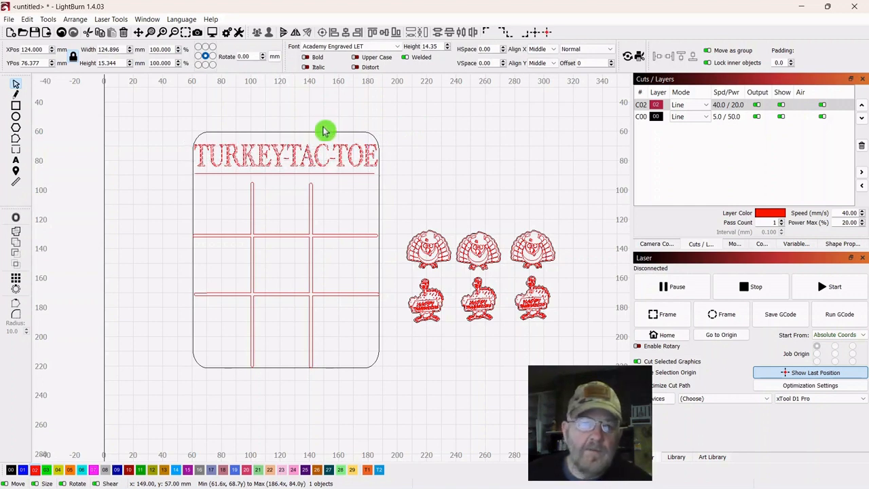
{"action": "left_click", "coordinate": [319, 139], "text": "shift"}
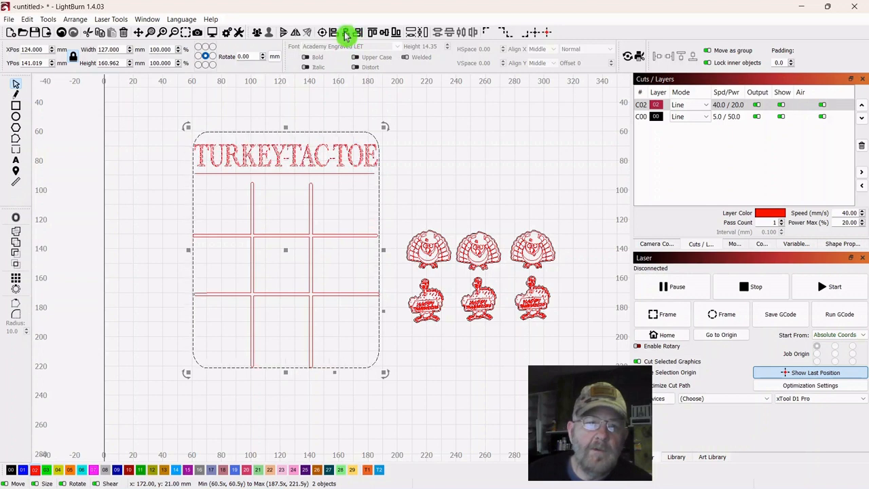
{"action": "left_click", "coordinate": [474, 149]}
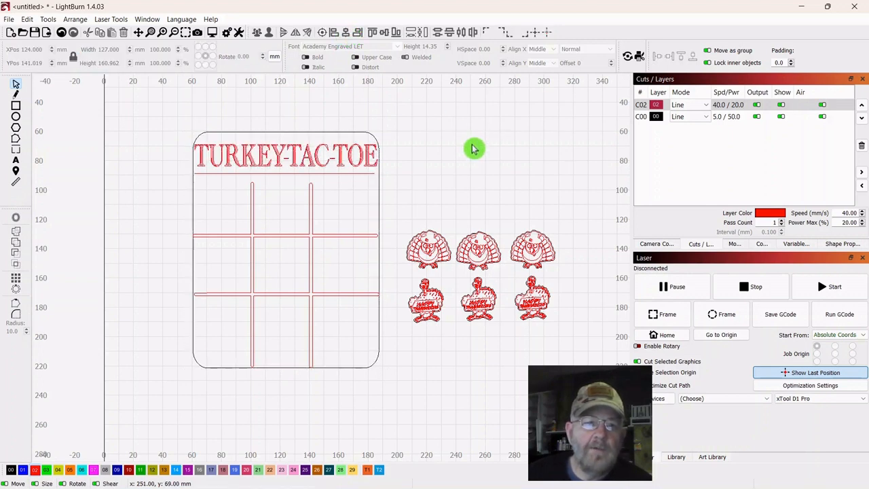